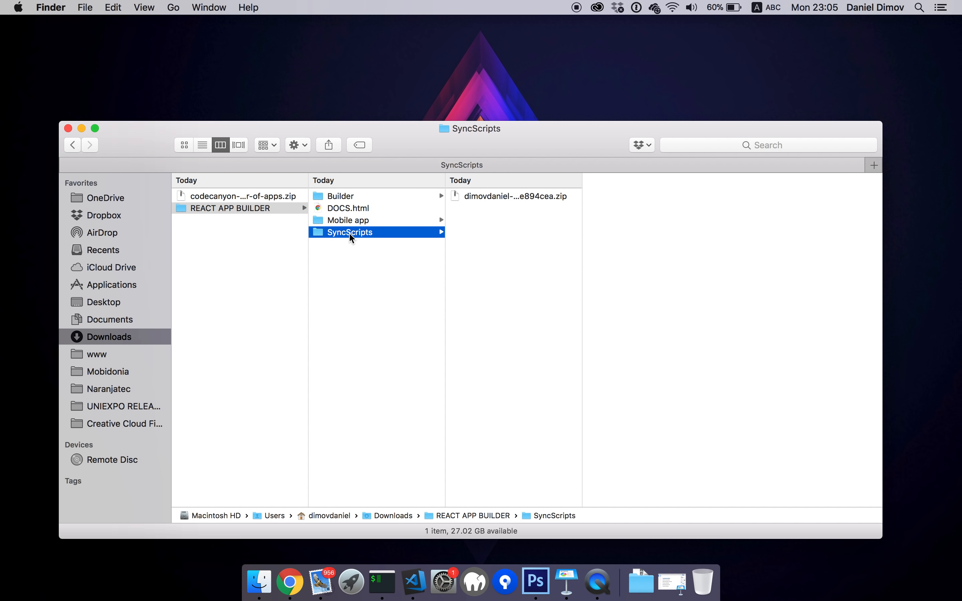
# Extract the Builder zip and rename the extracted folder to myappbuilder
pyautogui.click(354, 196)
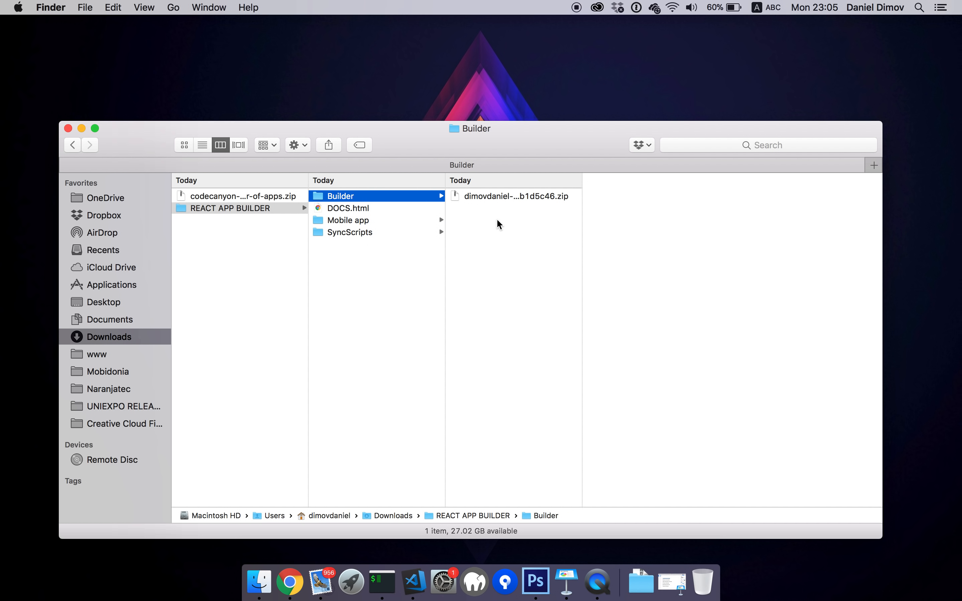
pyautogui.doubleClick(483, 196)
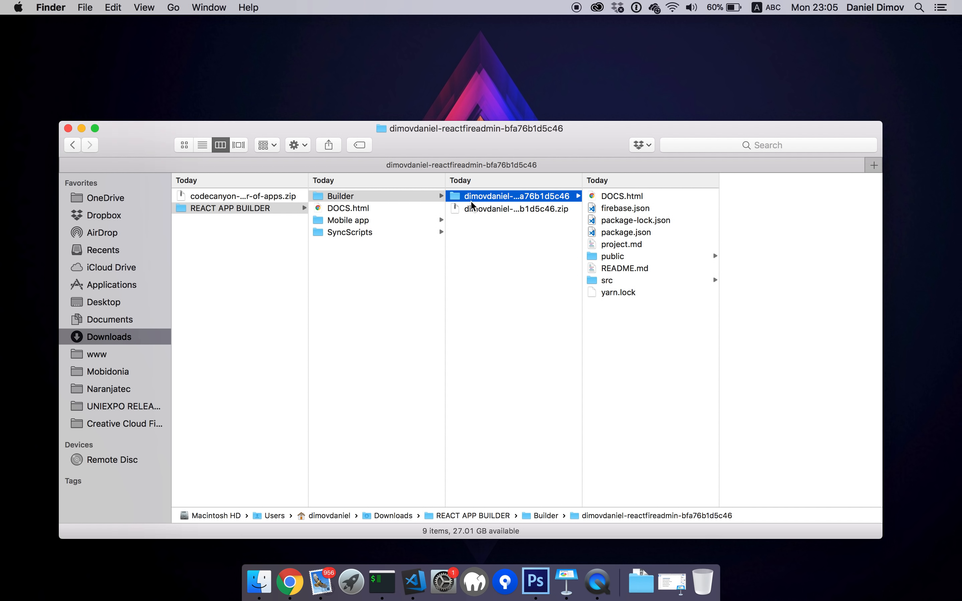
pyautogui.click(479, 198)
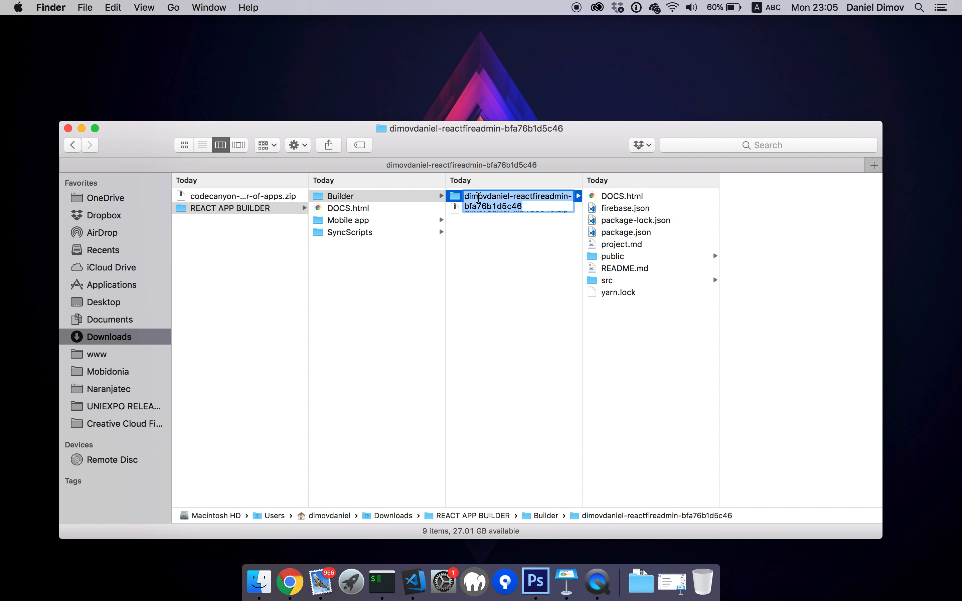
pyautogui.write('myapp')
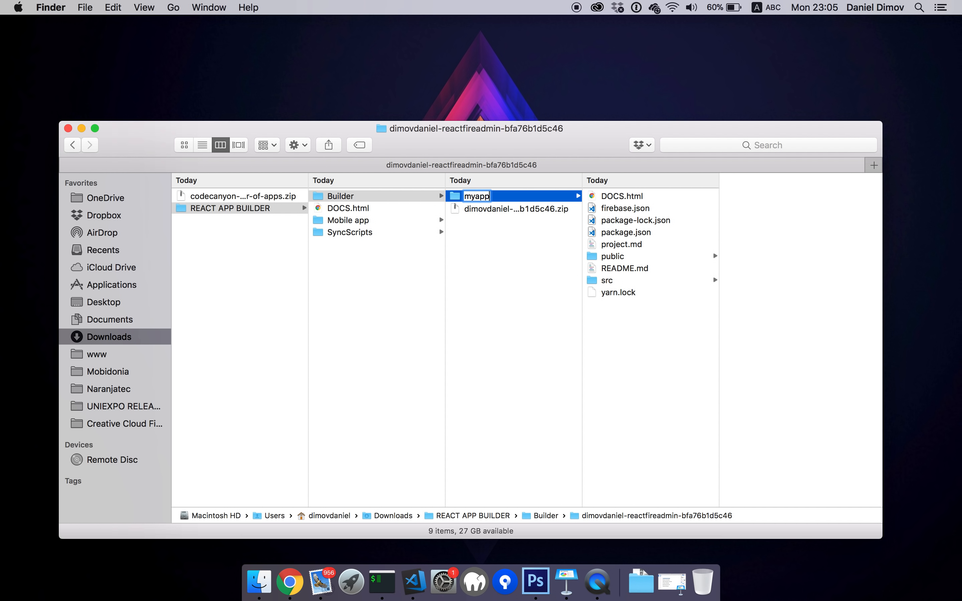
pyautogui.write('builder')
pyautogui.press('Left')
pyautogui.press('Left')
pyautogui.write('d')
pyautogui.press('Return')
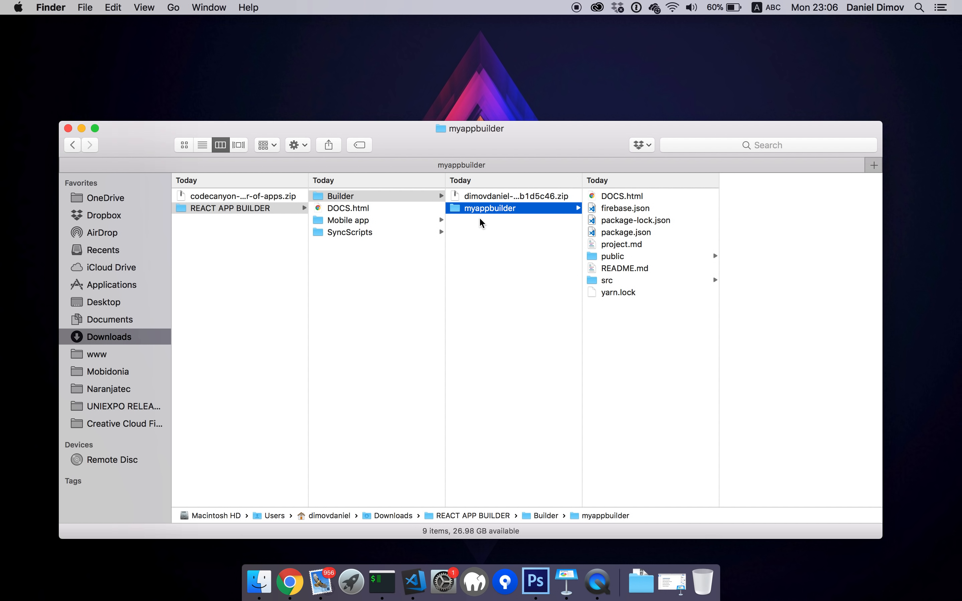
# Move the myappbuilder folder to the Desktop and open it in Visual Studio Code
pyautogui.moveTo(459, 213); pyautogui.dragTo(548, 95)
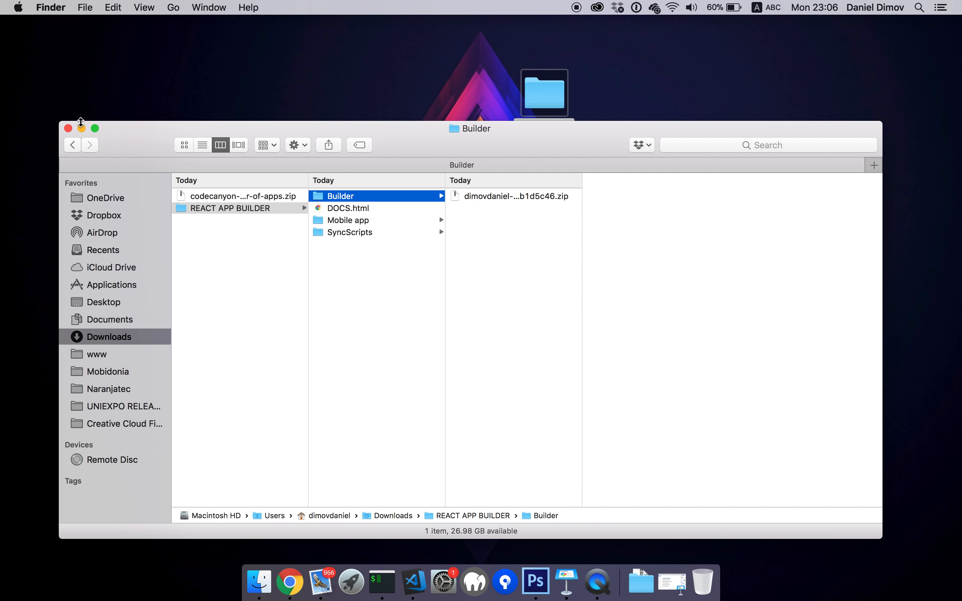
pyautogui.click(69, 129)
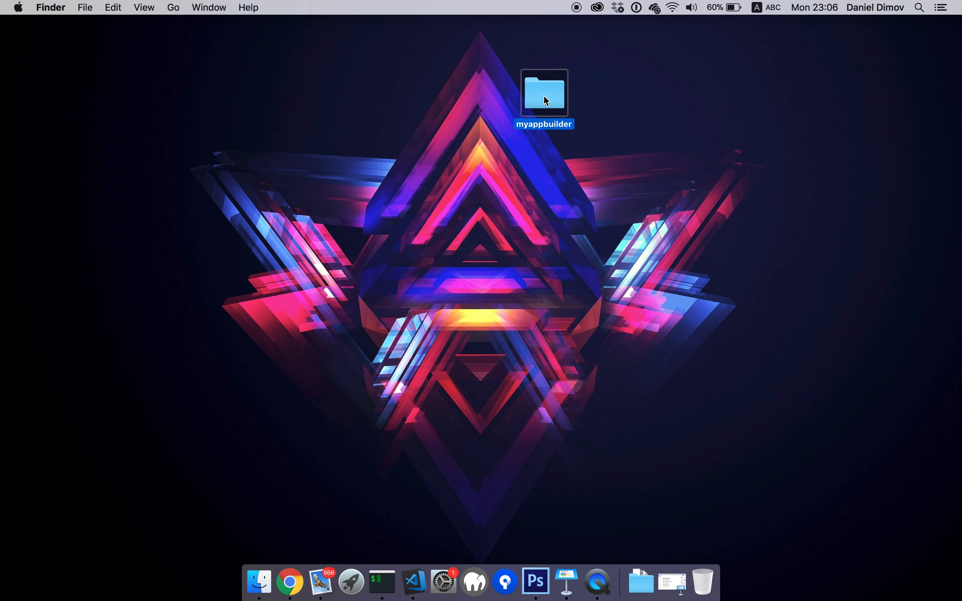
pyautogui.moveTo(545, 100); pyautogui.dragTo(412, 585)
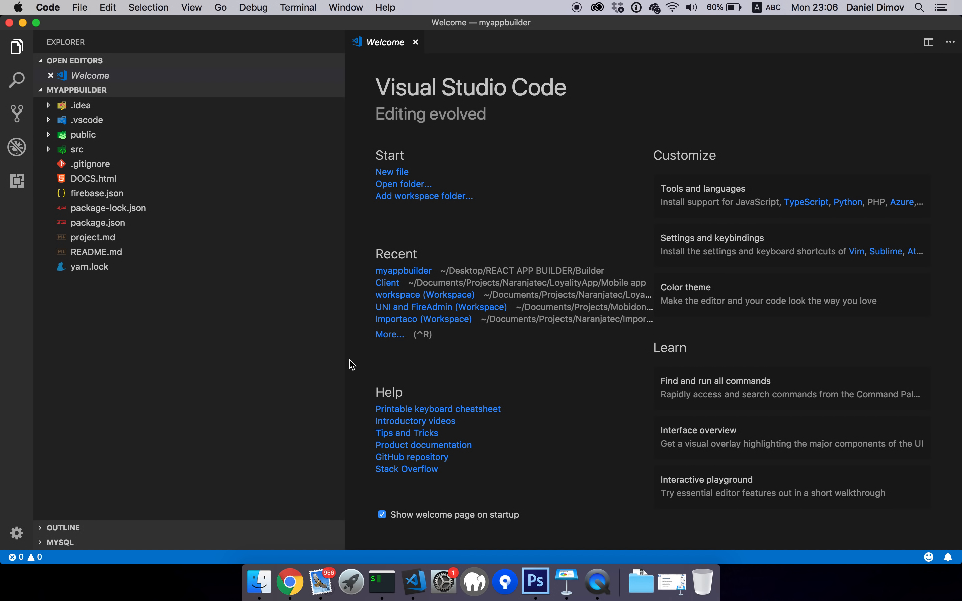
# Delete package-lock.json from the project by moving it to the Trash
pyautogui.rightClick(131, 208)
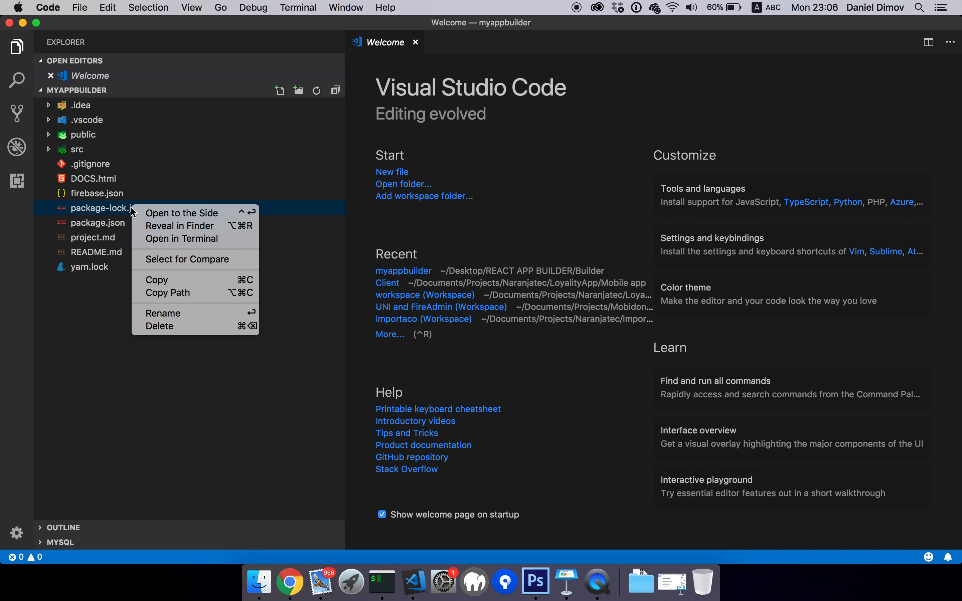
pyautogui.click(161, 326)
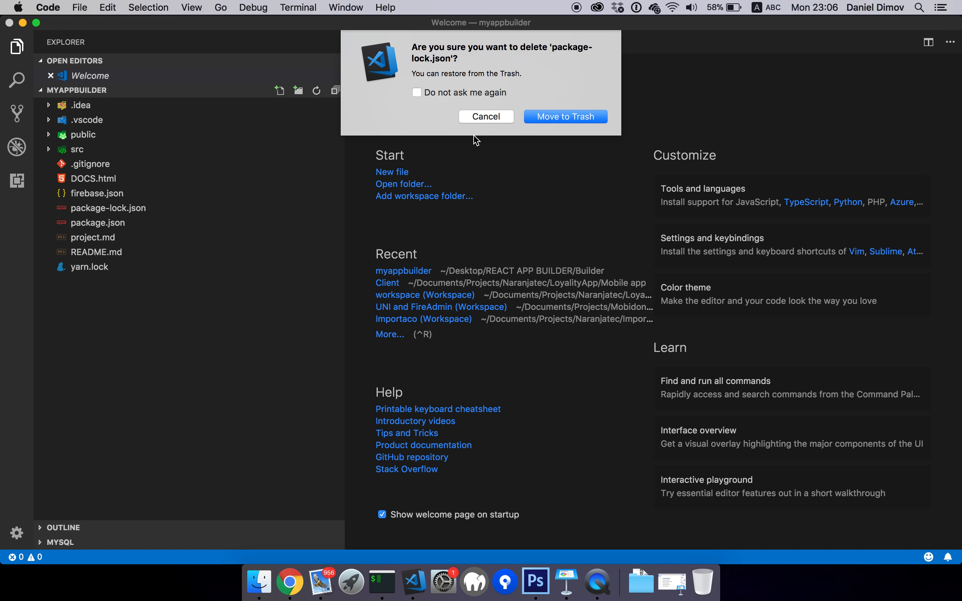
pyautogui.click(555, 114)
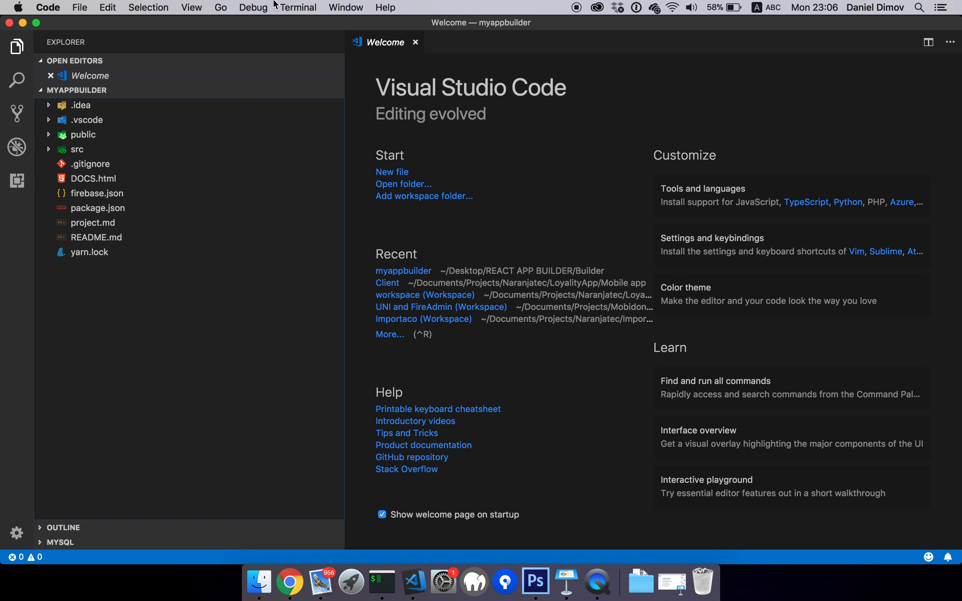
# Show the integrated terminal from the View menu
pyautogui.click(218, 9)
pyautogui.moveTo(192, 8)
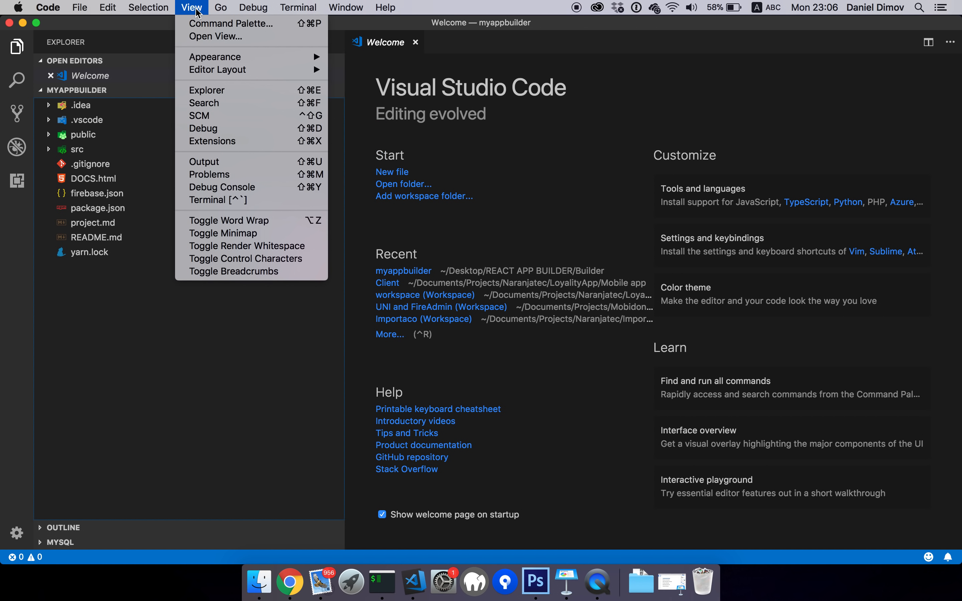
pyautogui.click(221, 199)
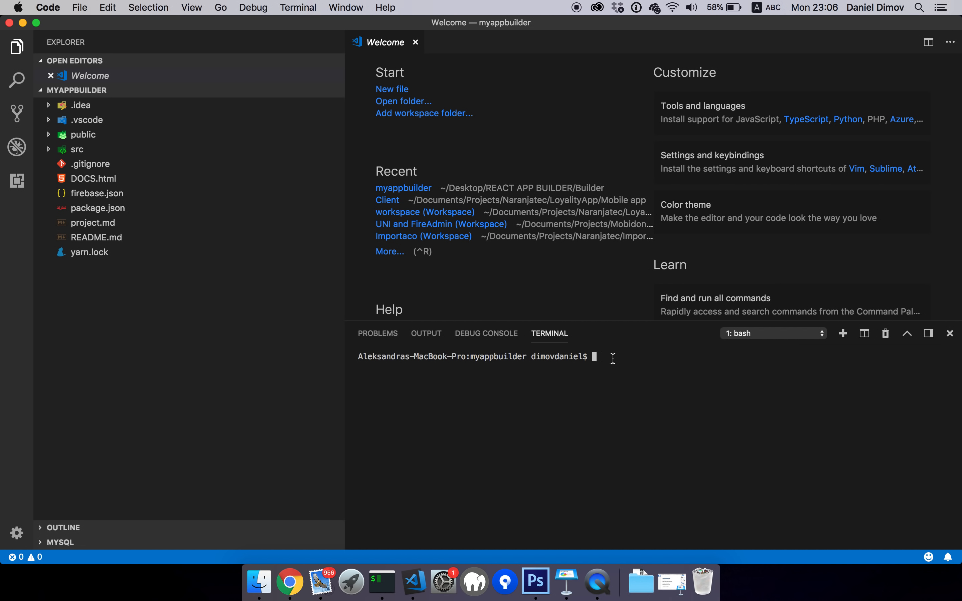
pyautogui.click(259, 582)
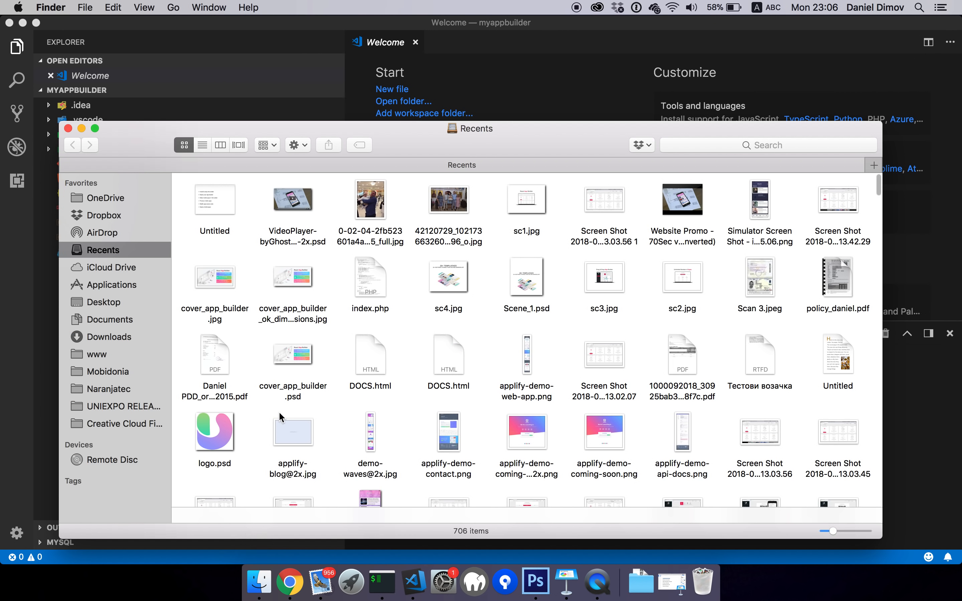
pyautogui.click(92, 306)
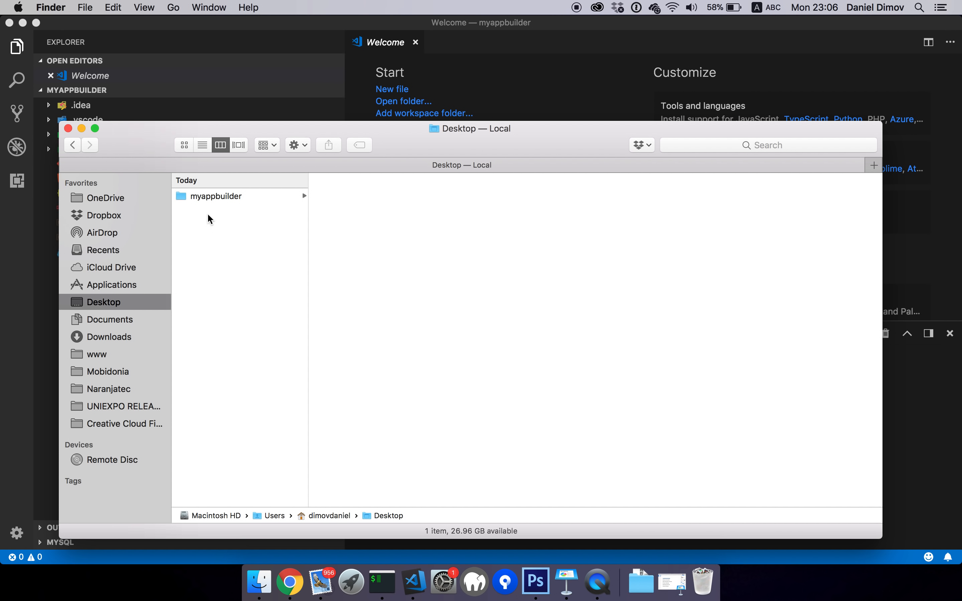
pyautogui.click(208, 196)
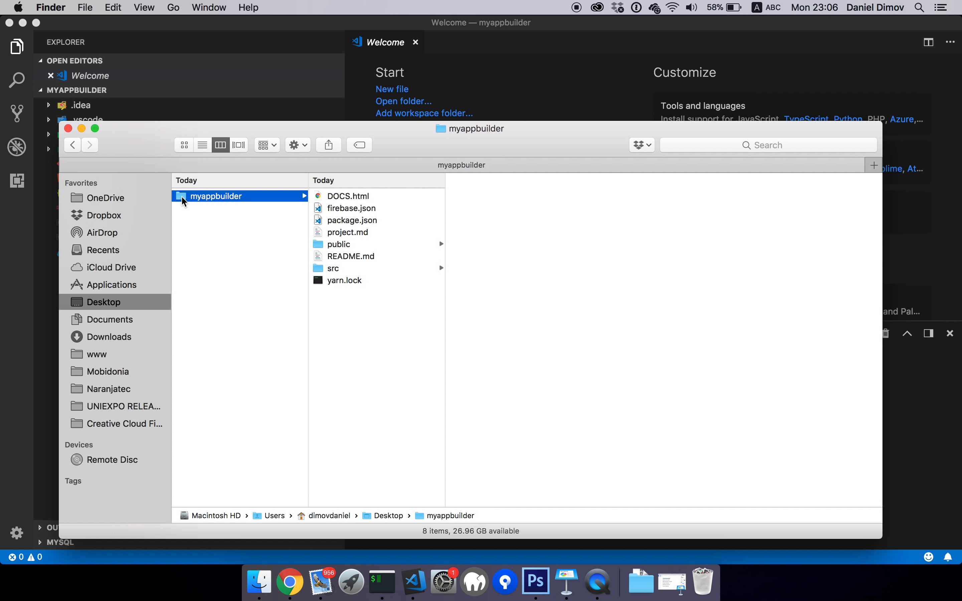
pyautogui.moveTo(182, 196); pyautogui.dragTo(375, 583)
pyautogui.moveTo(189, 204); pyautogui.dragTo(382, 581)
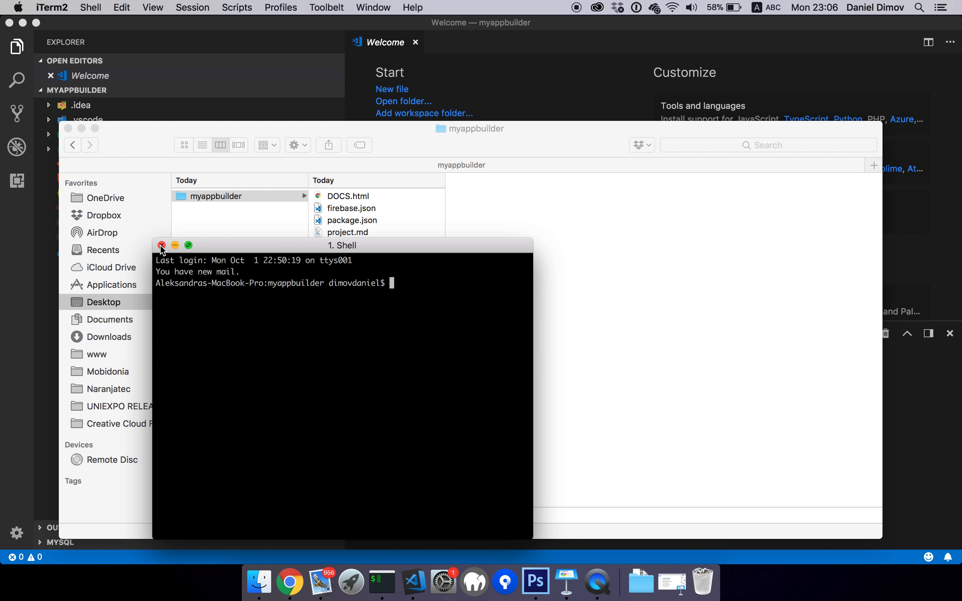
pyautogui.click(161, 245)
pyautogui.click(512, 76)
pyautogui.click(627, 373)
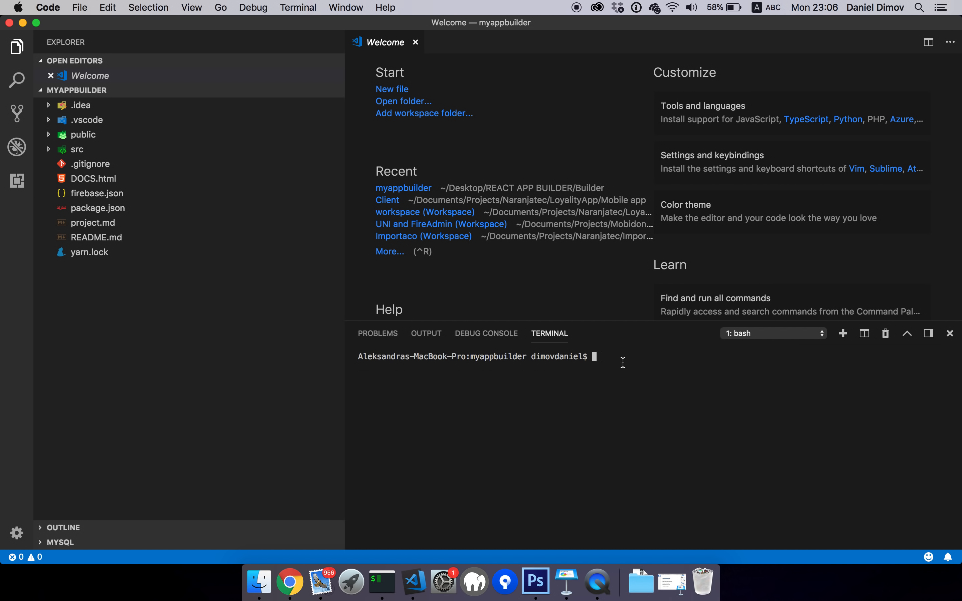
# Check the installed versions with npm -v (6.4.1) and node -v (v10.9.0)
pyautogui.write('npm -v')
pyautogui.press('Return')
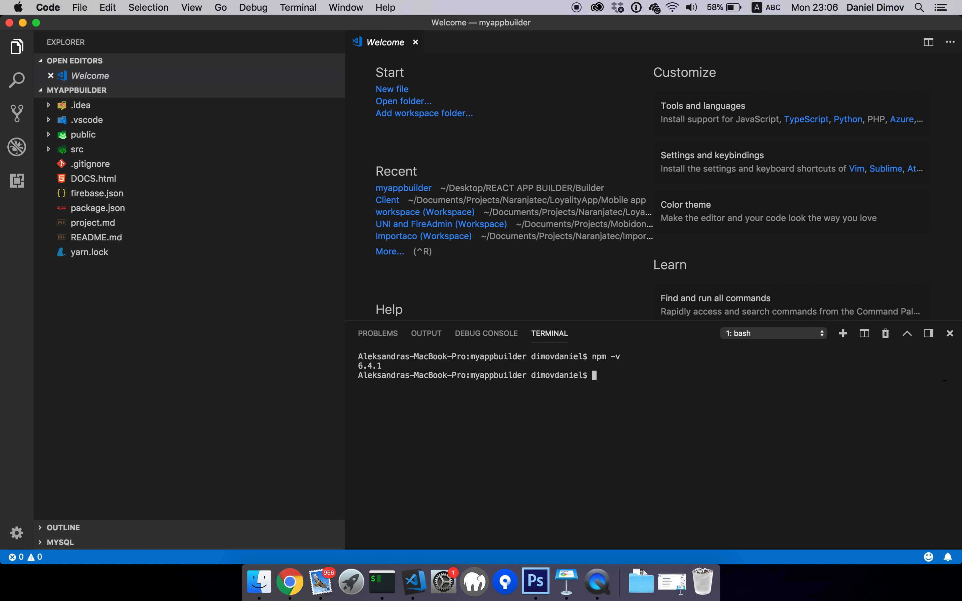
pyautogui.write('node -v')
pyautogui.press('Return')
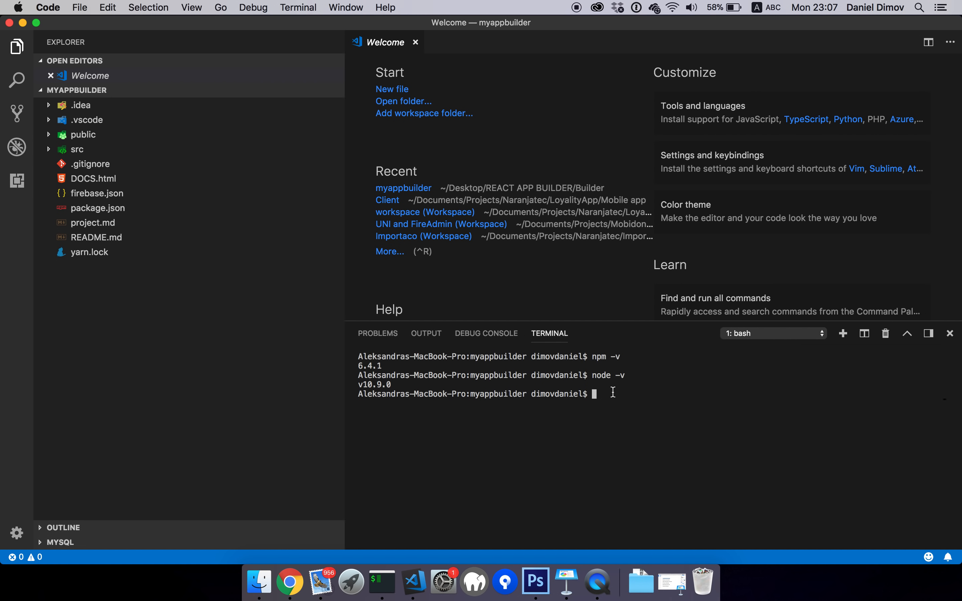
# Run npm install in the myappbuilder folder to install the project's dependencies
pyautogui.doubleClick(481, 395)
pyautogui.doubleClick(489, 394)
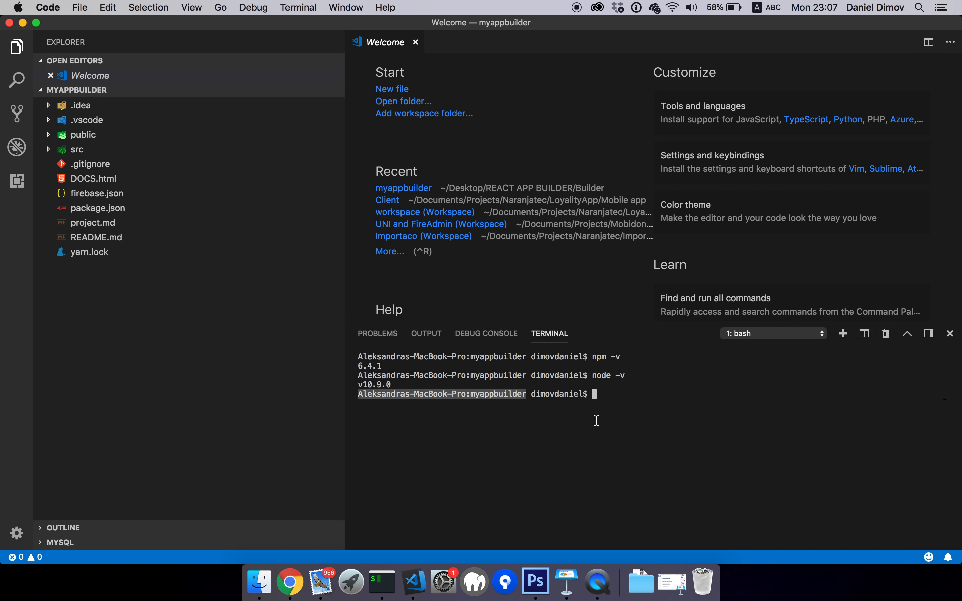
pyautogui.click(607, 393)
pyautogui.write('np')
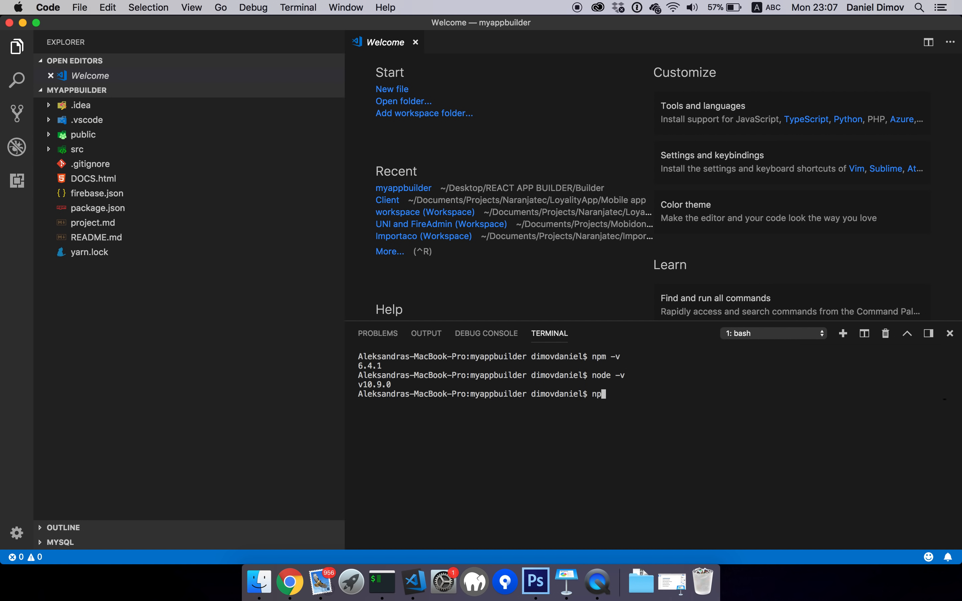
pyautogui.write('m in')
pyautogui.press('BackSpace')
pyautogui.write('in')
pyautogui.press('Return')
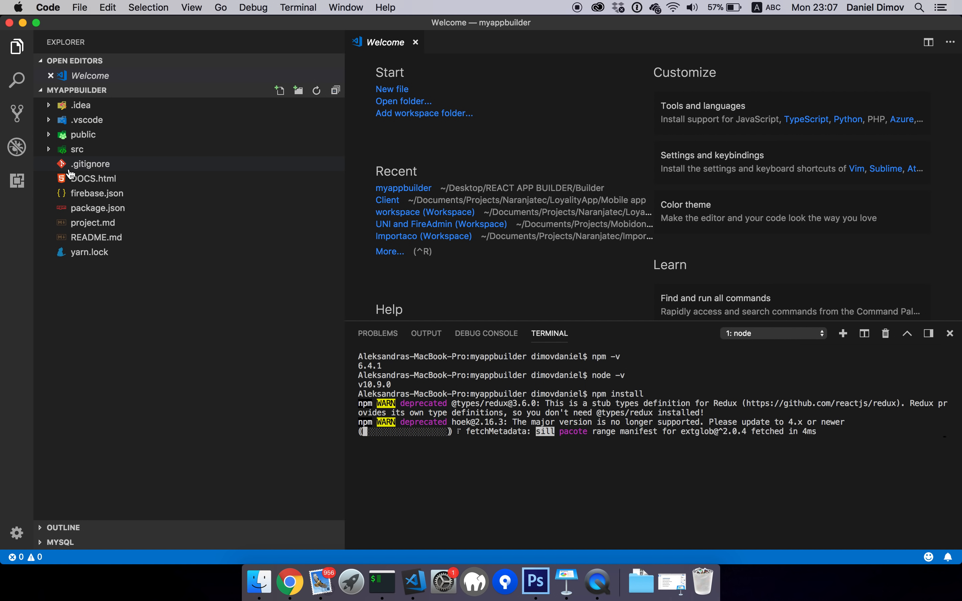
# Expand src and config, then briefly open and close app.js
pyautogui.click(51, 155)
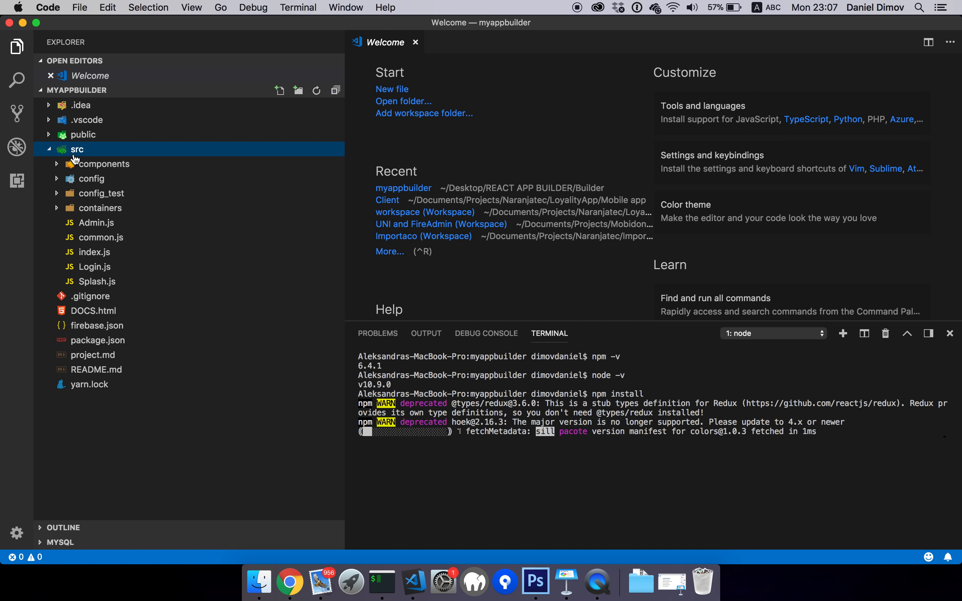
pyautogui.click(59, 181)
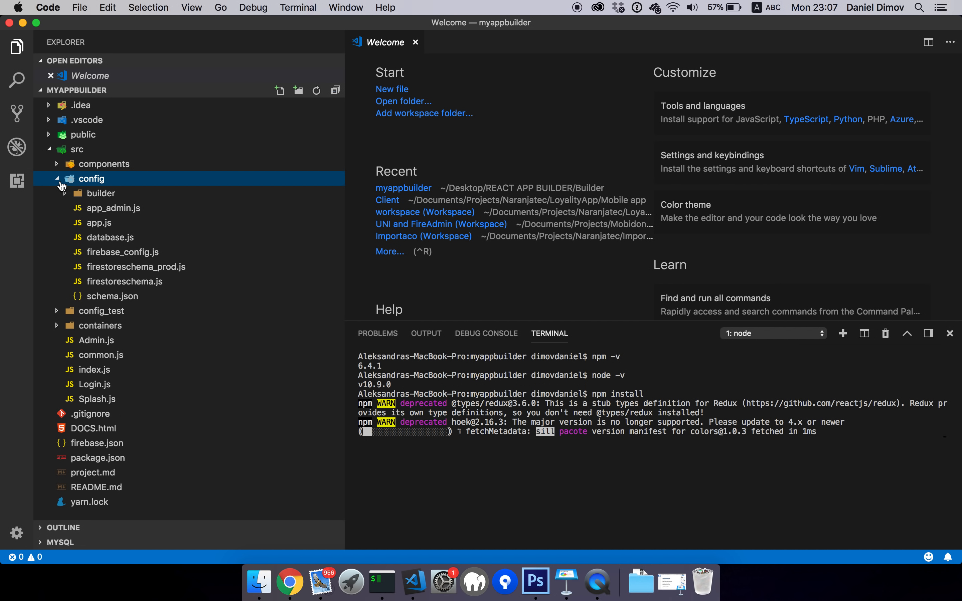
pyautogui.doubleClick(98, 225)
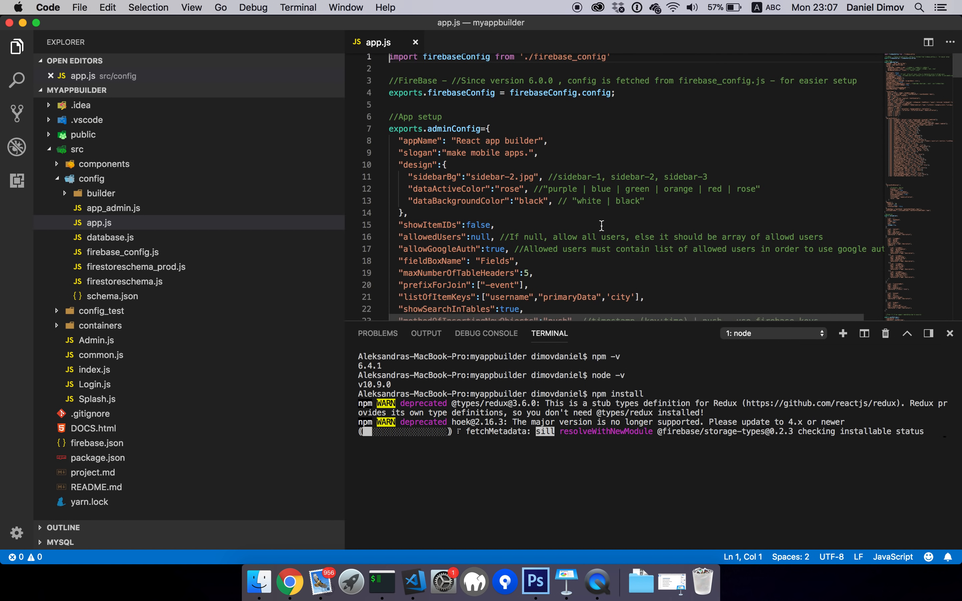
pyautogui.press('super+w')
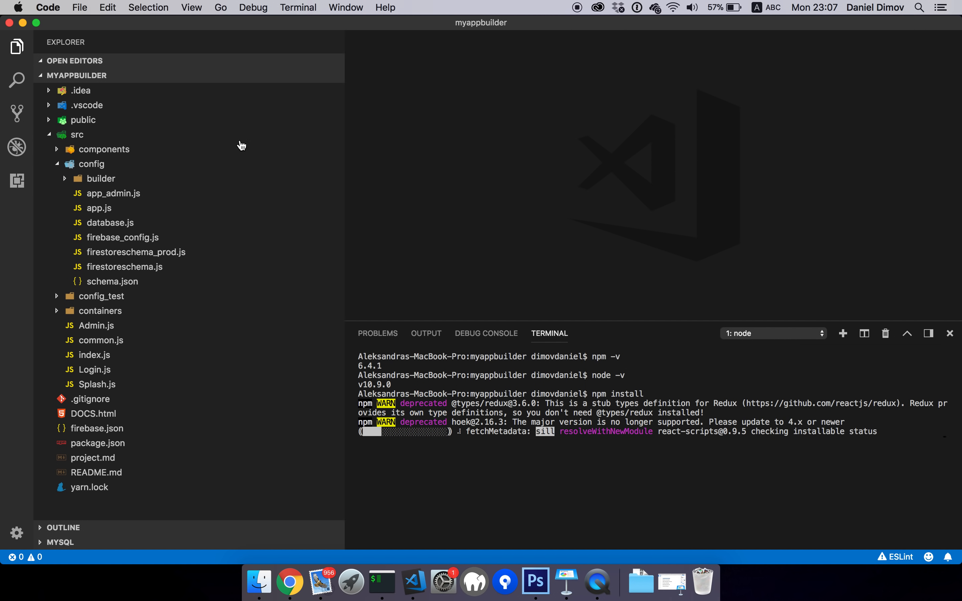
# Review the Firebase config object in firebase_config.js, then switch to Chrome
pyautogui.doubleClick(124, 237)
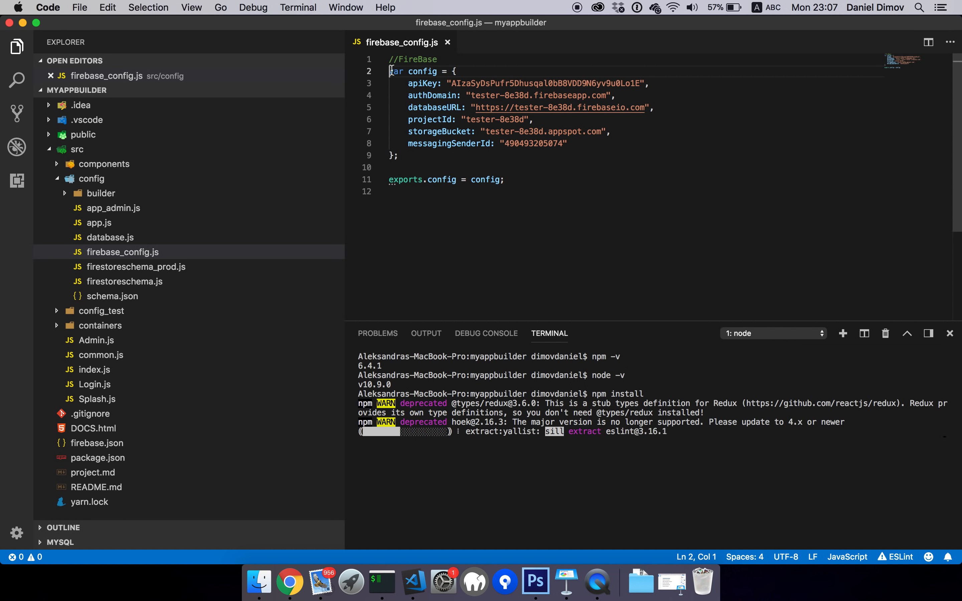
pyautogui.moveTo(389, 72); pyautogui.dragTo(441, 158)
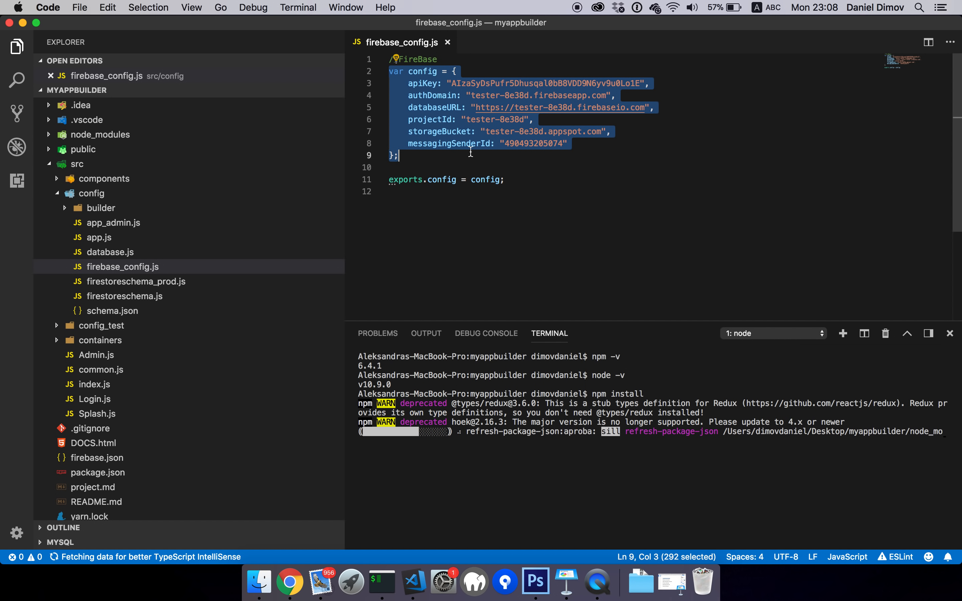
pyautogui.click(457, 154)
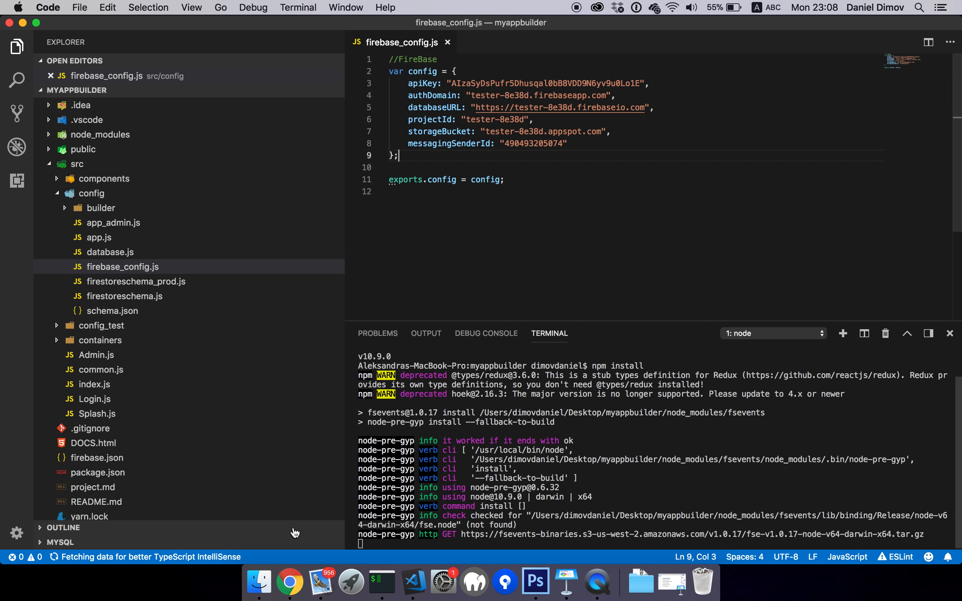
pyautogui.click(291, 581)
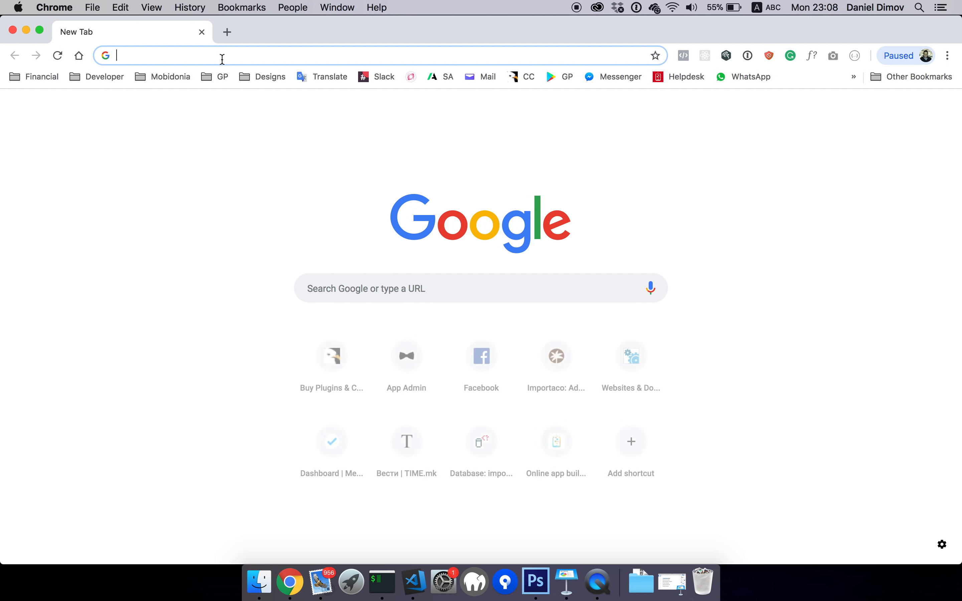
# Go to the Firebase website and open the Firebase console
pyautogui.write('firebase.google.com')
pyautogui.press('Return')
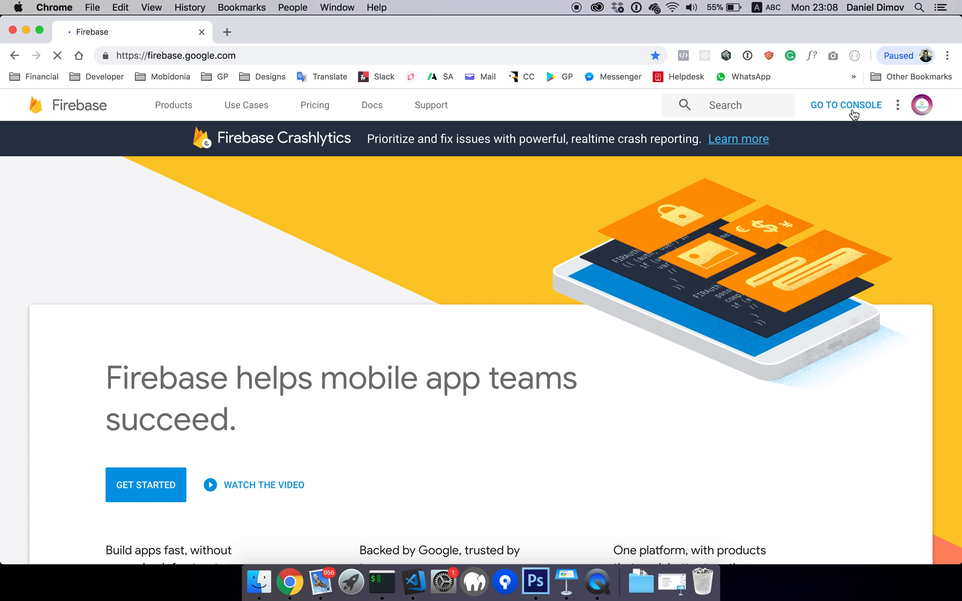
pyautogui.click(853, 113)
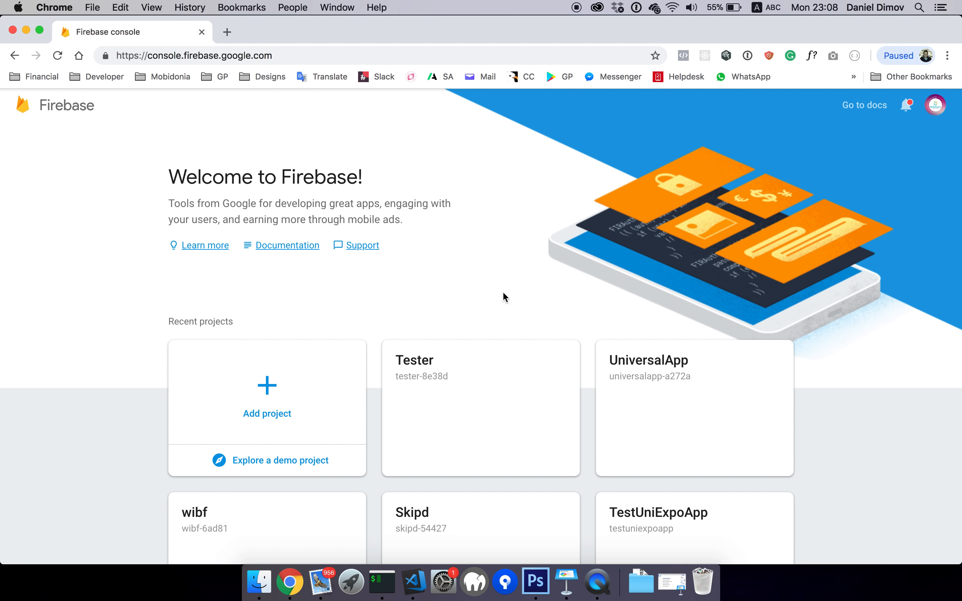
pyautogui.scroll(-5, 502, 294)
pyautogui.scroll(6, 502, 294)
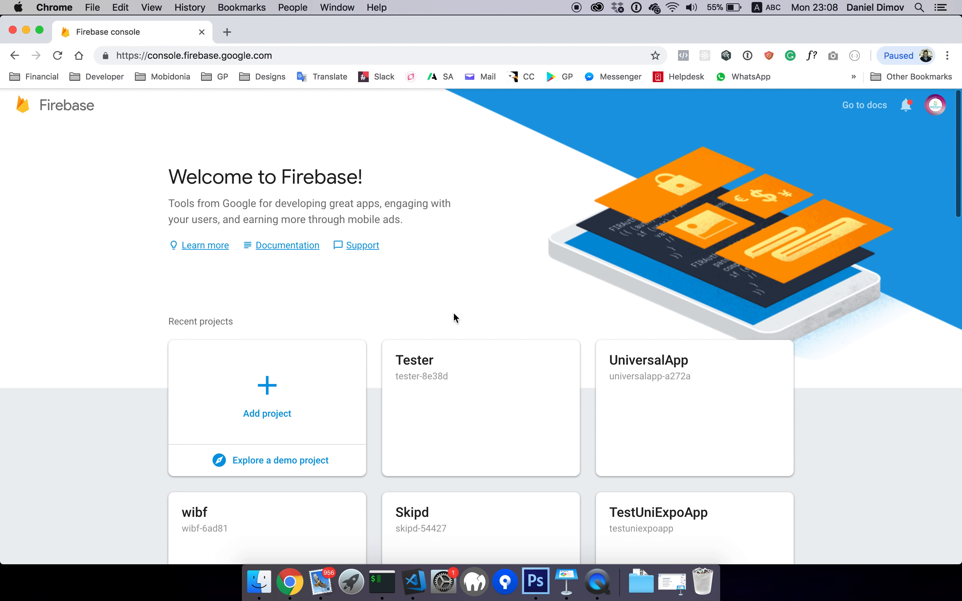
# Create a Firebase project named ReactAppBuilder with the terms accepted, then return to VS Code
pyautogui.click(268, 390)
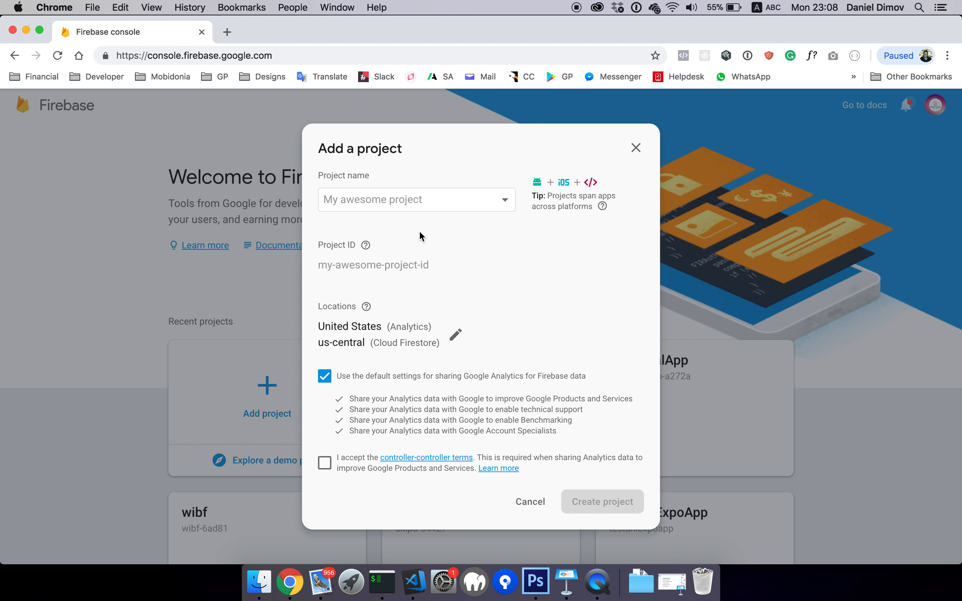
pyautogui.click(376, 204)
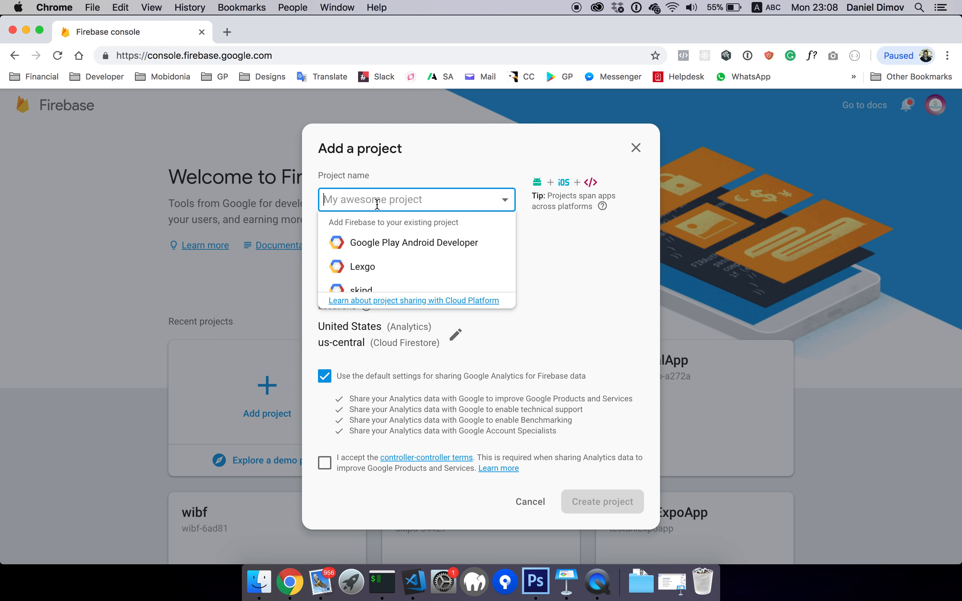
pyautogui.write('React')
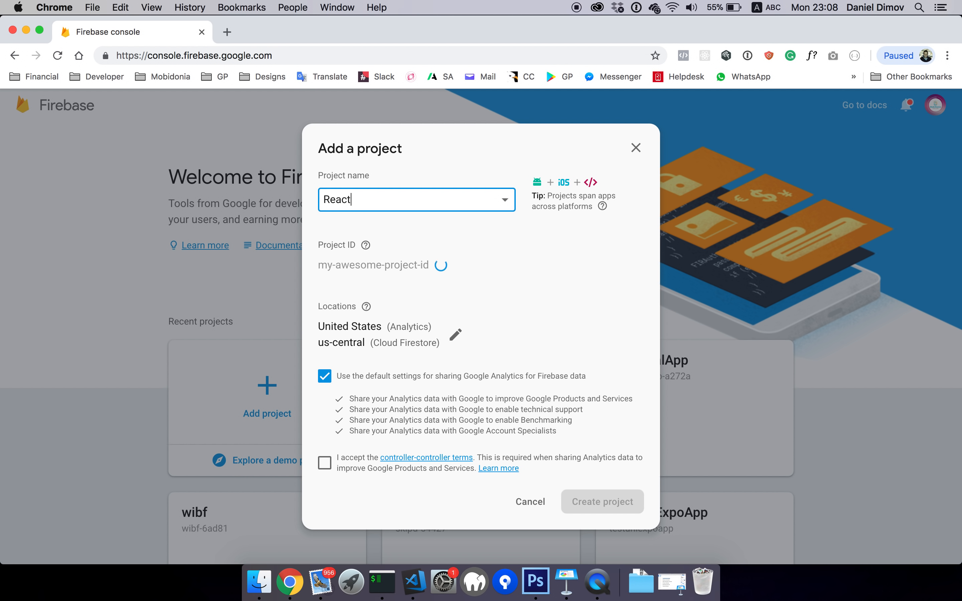
pyautogui.write('AppBuilder')
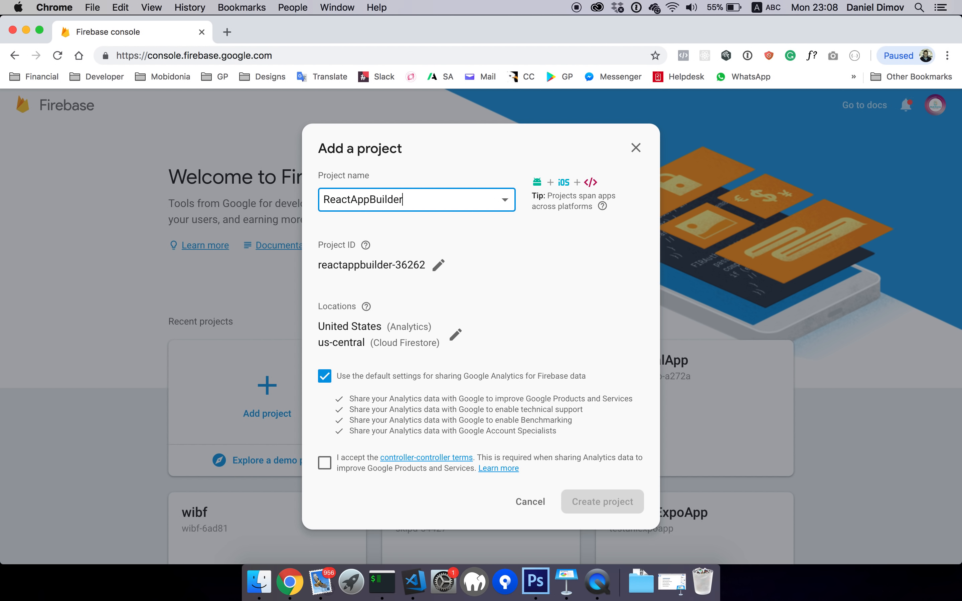
pyautogui.click(341, 454)
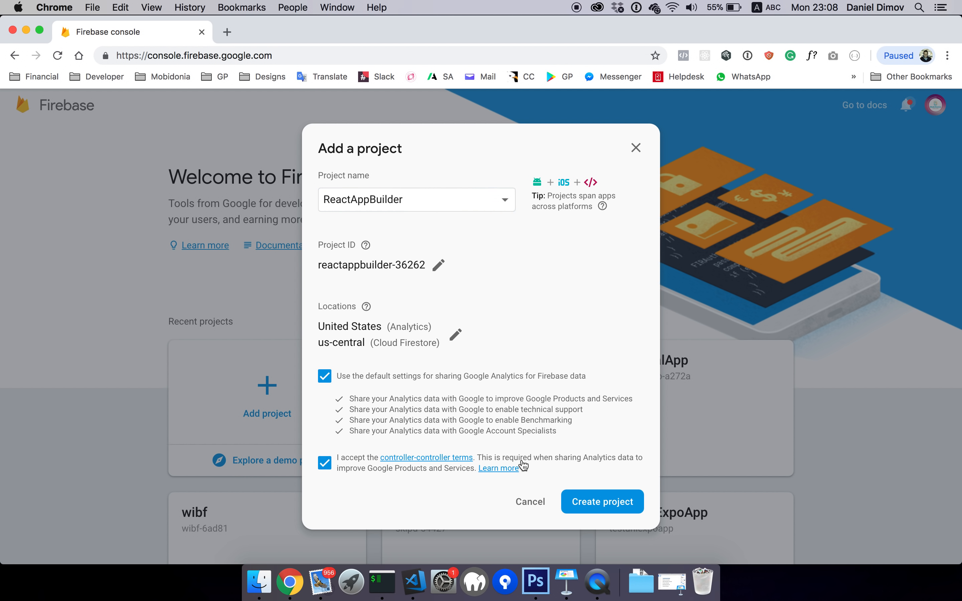
pyautogui.click(592, 505)
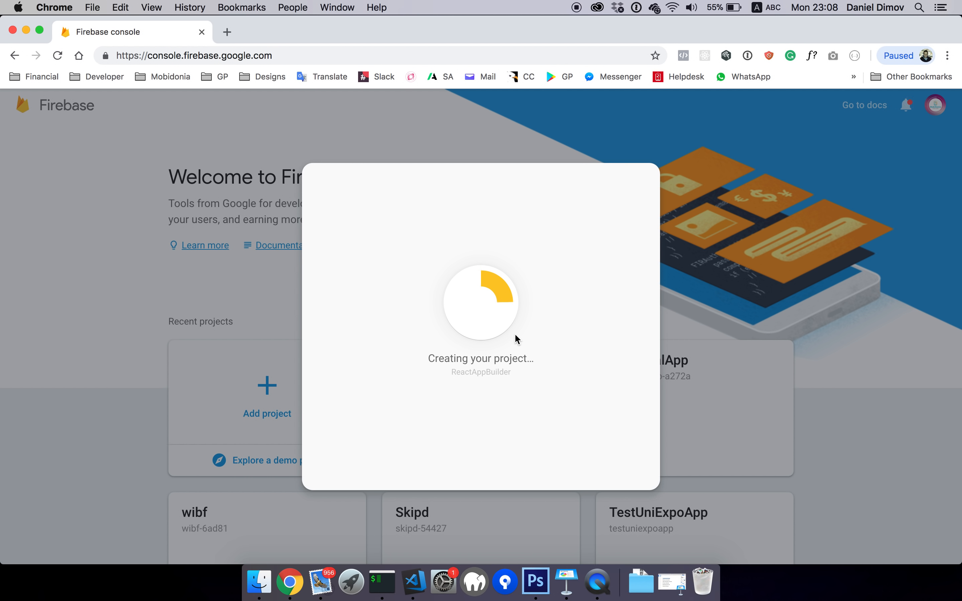
pyautogui.click(421, 589)
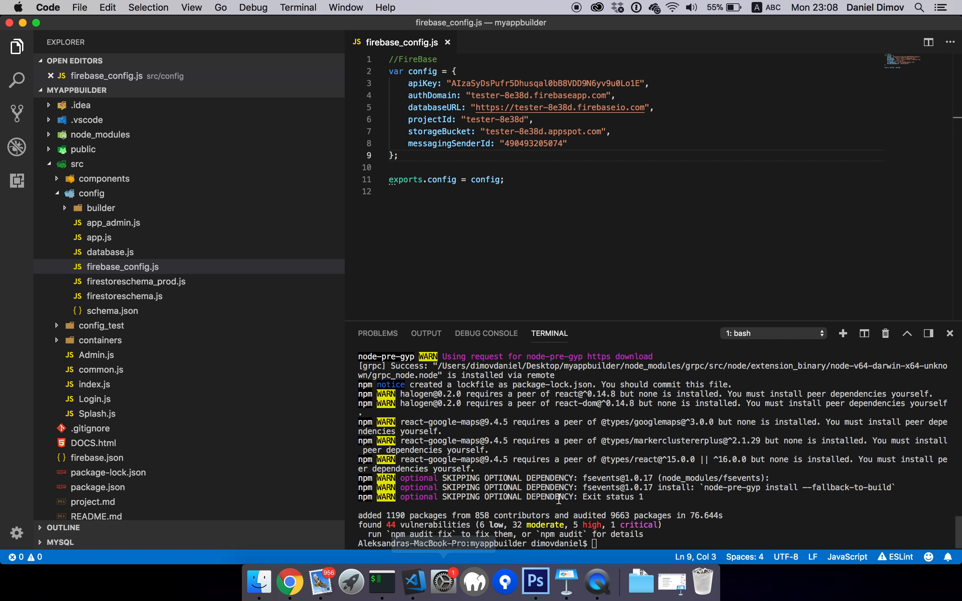
# Clear the finished npm install output in the terminal and go back to Chrome
pyautogui.moveTo(444, 387); pyautogui.dragTo(692, 520)
pyautogui.click(632, 542)
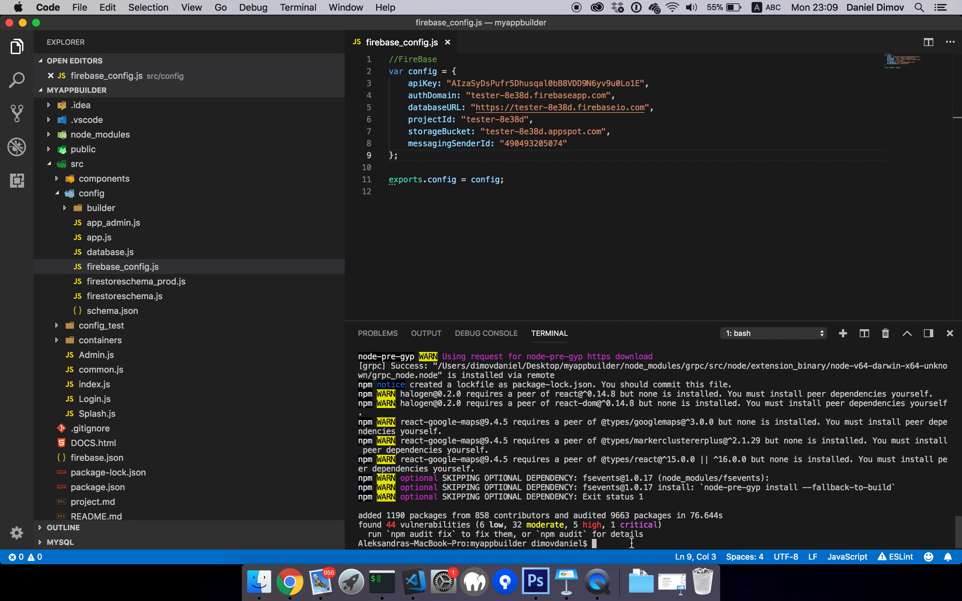
pyautogui.write('clea')
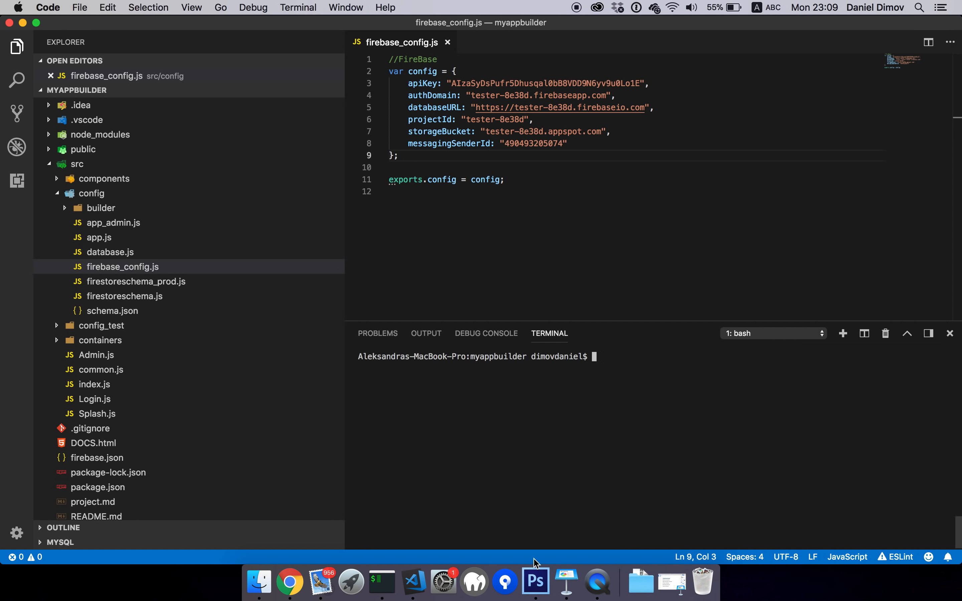
pyautogui.click(289, 581)
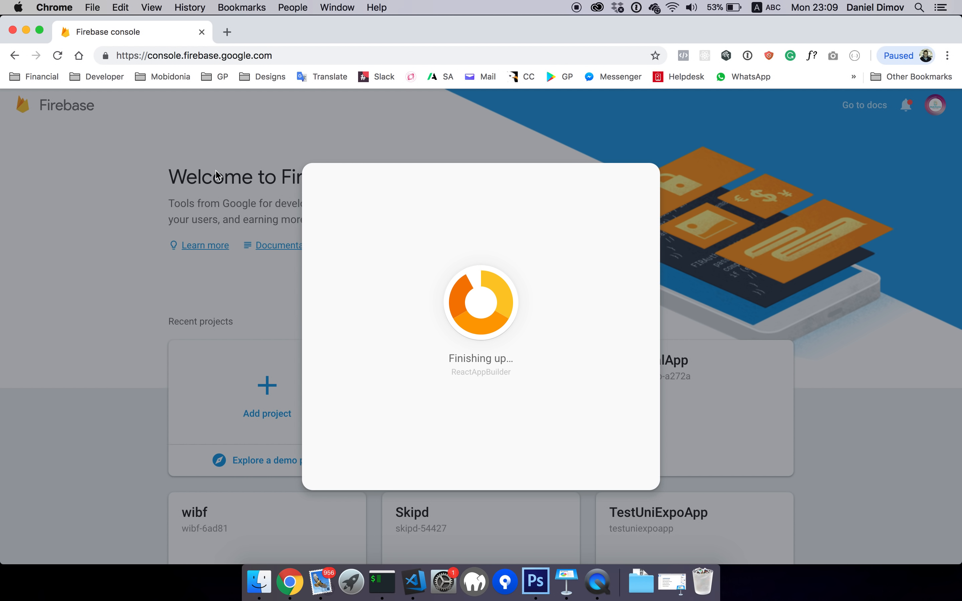
# Reload the stalled Firebase console and check the recent projects list for ReactAppBuilder
pyautogui.doubleClick(483, 365)
pyautogui.doubleClick(487, 371)
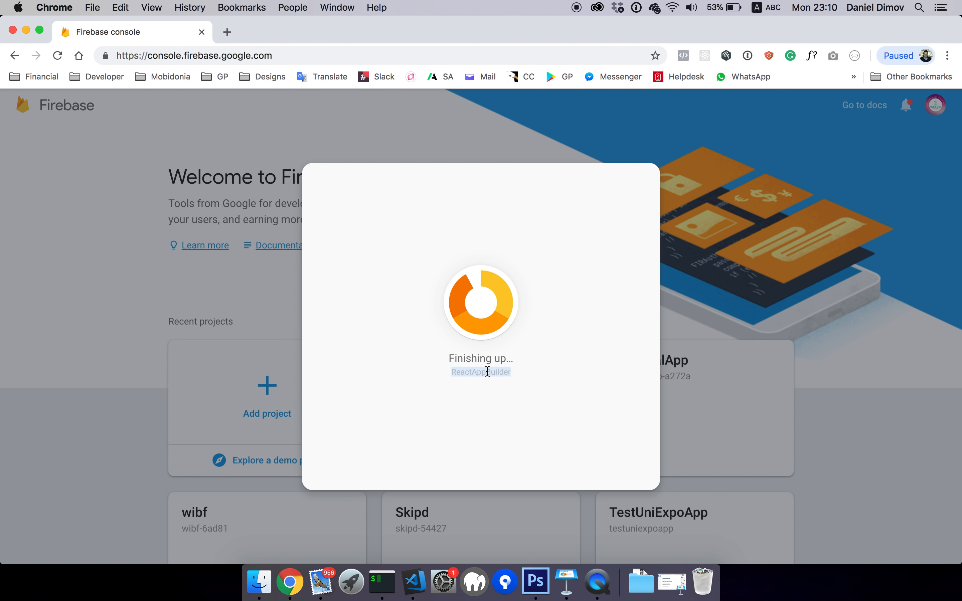
pyautogui.click(58, 56)
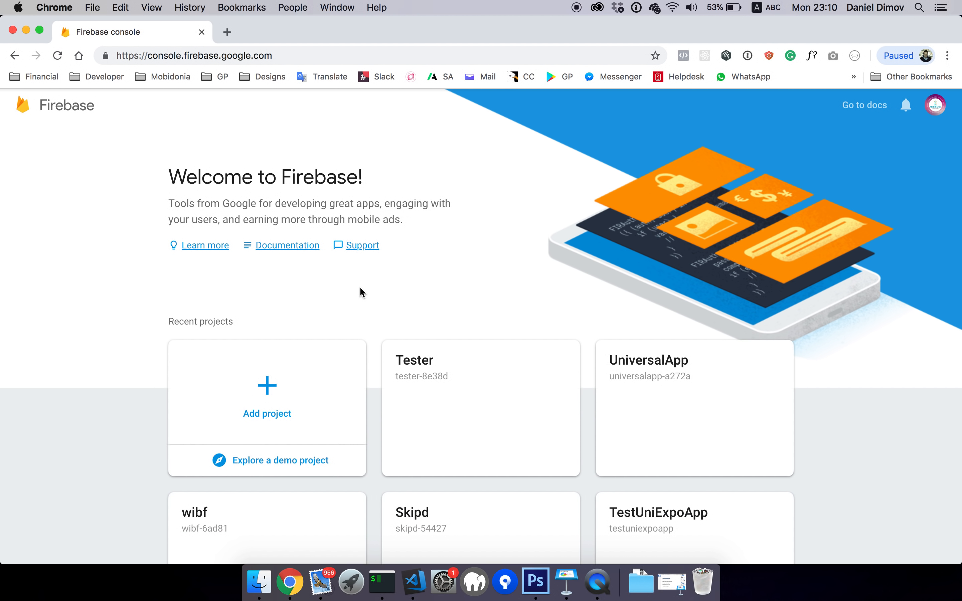
pyautogui.scroll(-10, 381, 336)
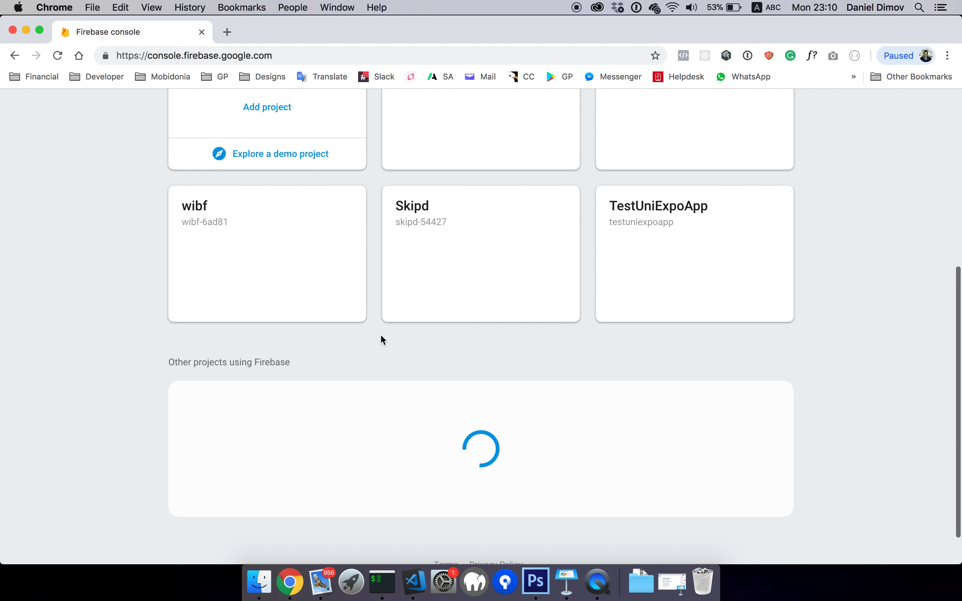
pyautogui.scroll(5, 381, 336)
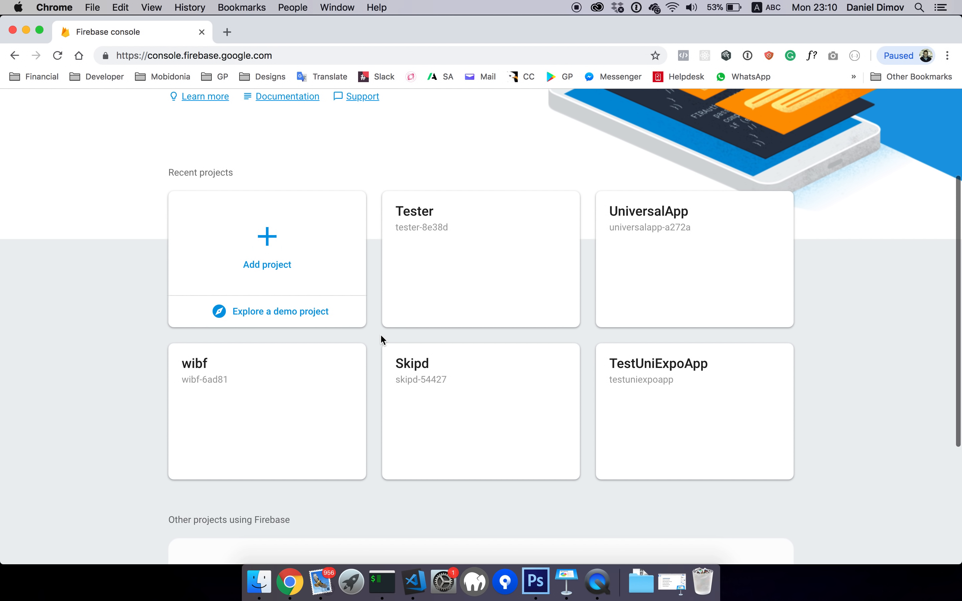
# Add a project named ReactBuilderApp (ID reactbuilderapp), accept the controller terms, and create it
pyautogui.click(276, 241)
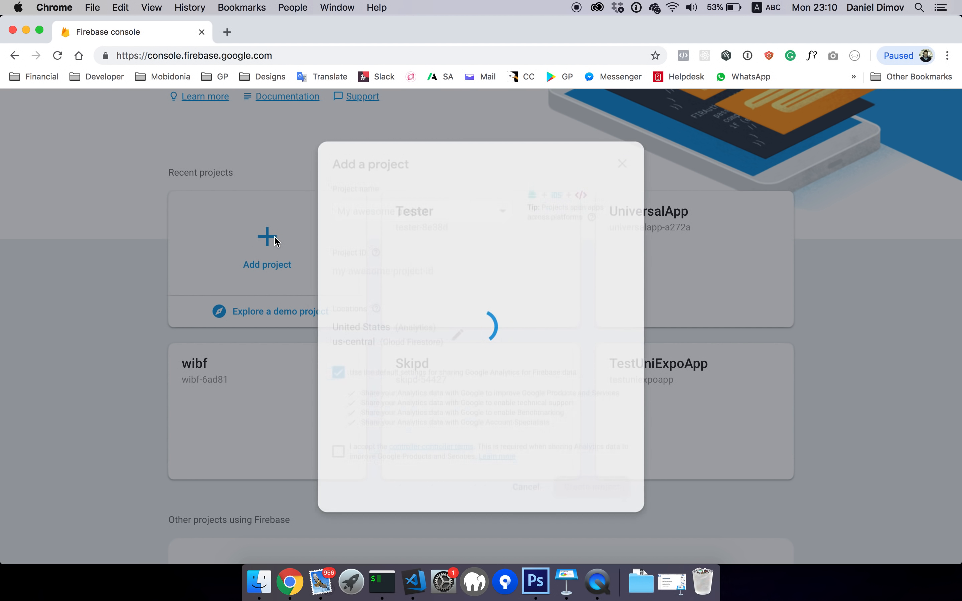
pyautogui.click(428, 200)
pyautogui.write('R')
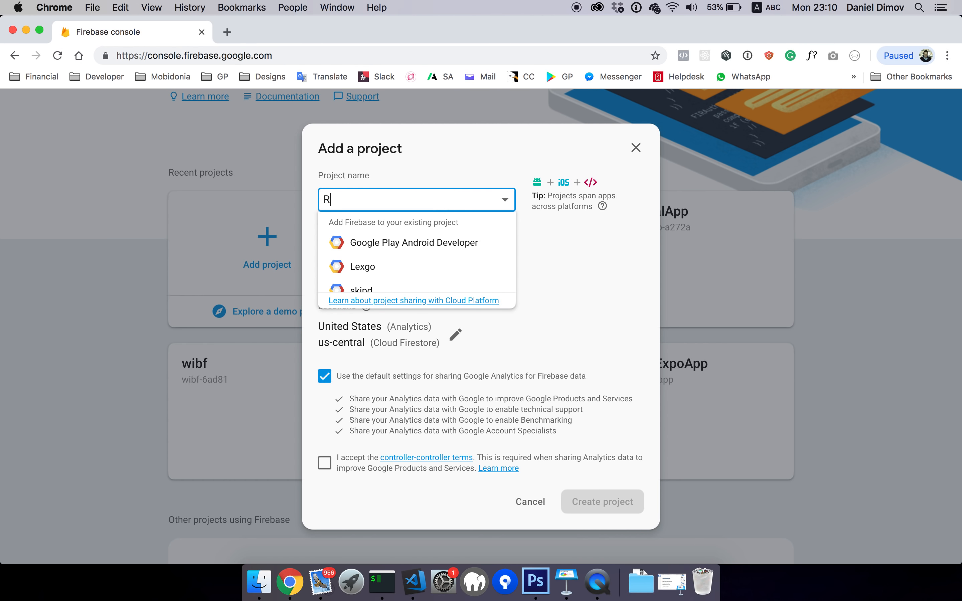
pyautogui.write('eactAppBuilder')
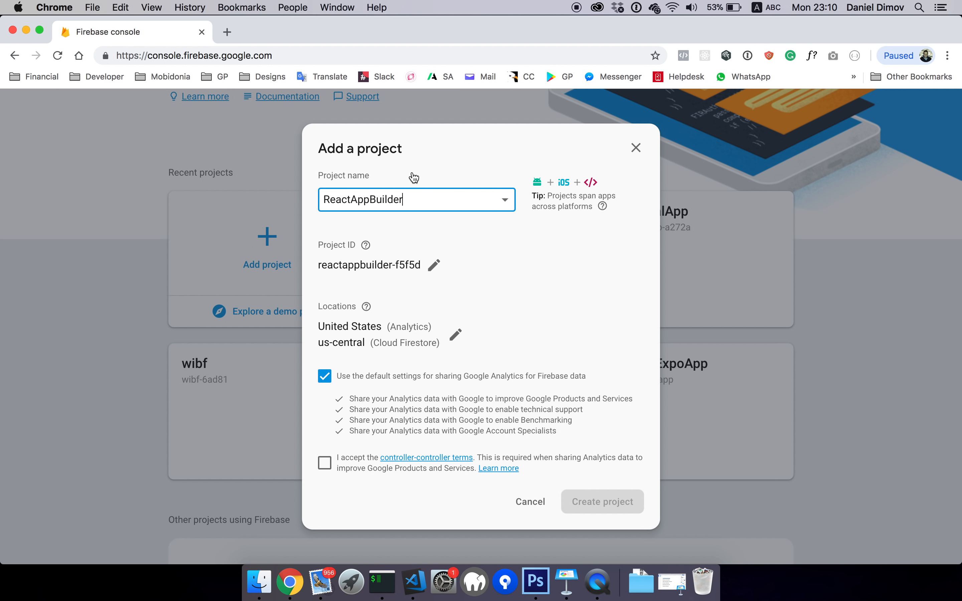
pyautogui.moveTo(350, 198); pyautogui.dragTo(367, 198)
pyautogui.press('BackSpace')
pyautogui.click(410, 199)
pyautogui.write('App')
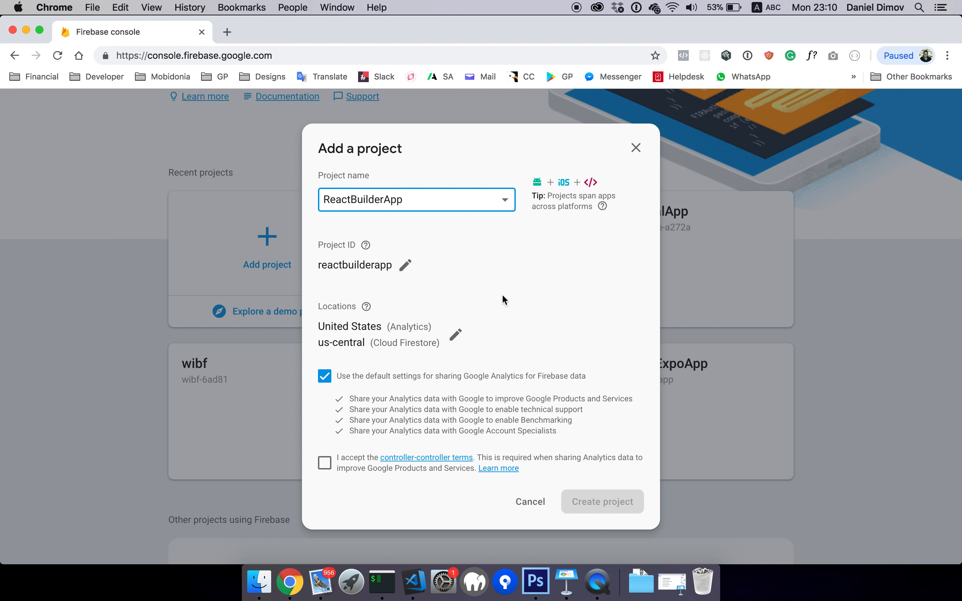
pyautogui.click(325, 463)
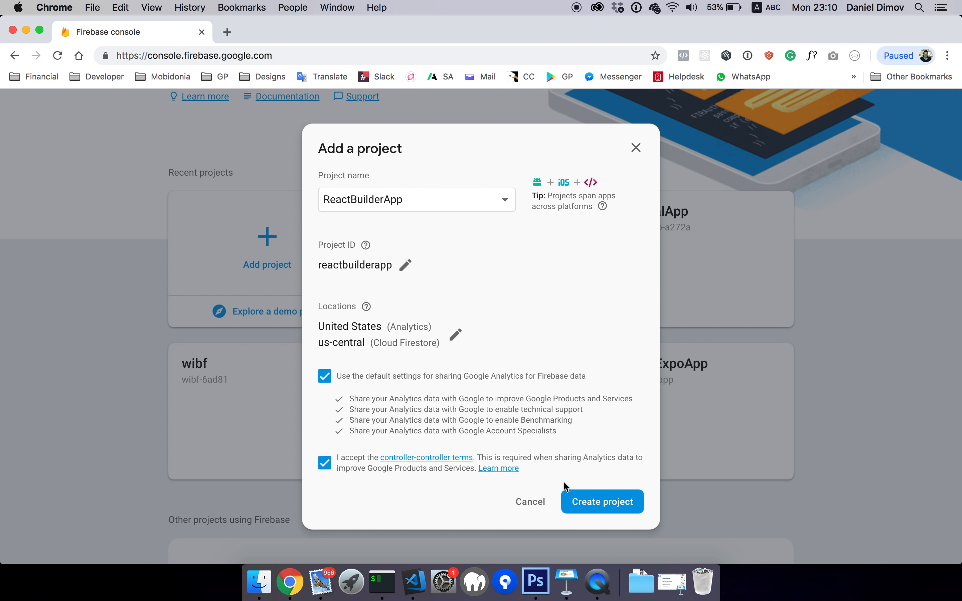
pyautogui.click(584, 506)
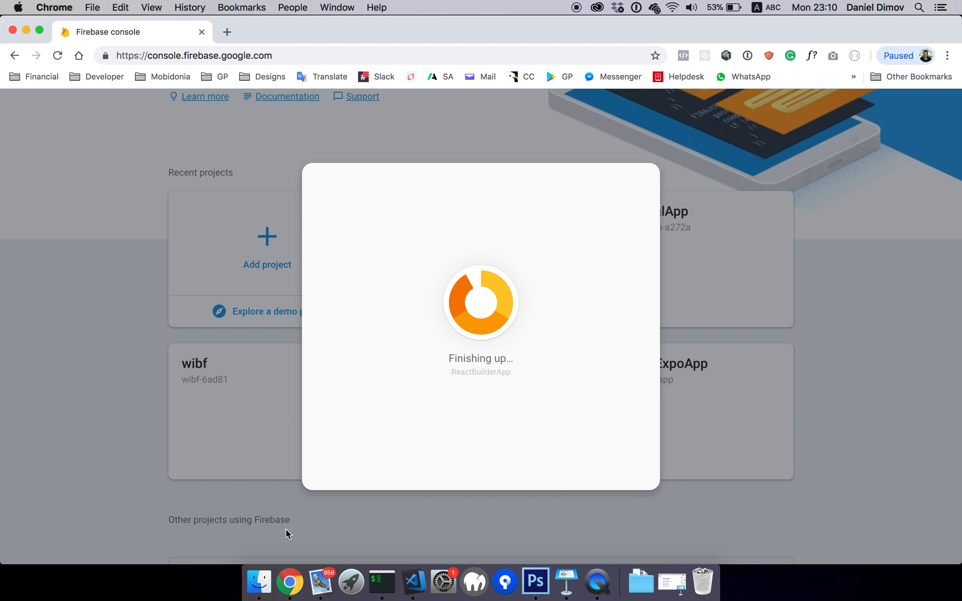
# Scroll through the 884 packages in myappbuilder's node_modules in Finder, then return to Chrome
pyautogui.click(259, 581)
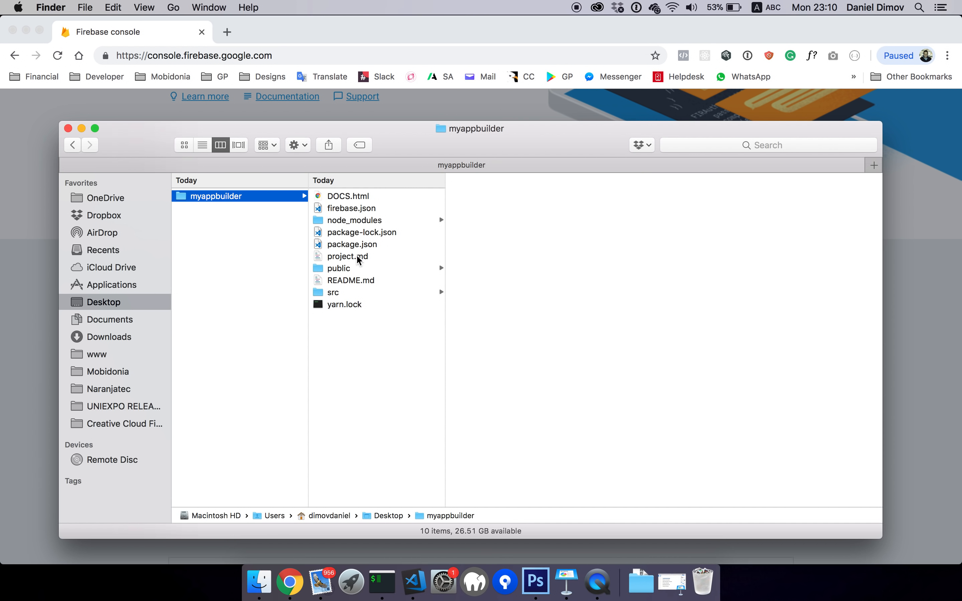
pyautogui.click(341, 221)
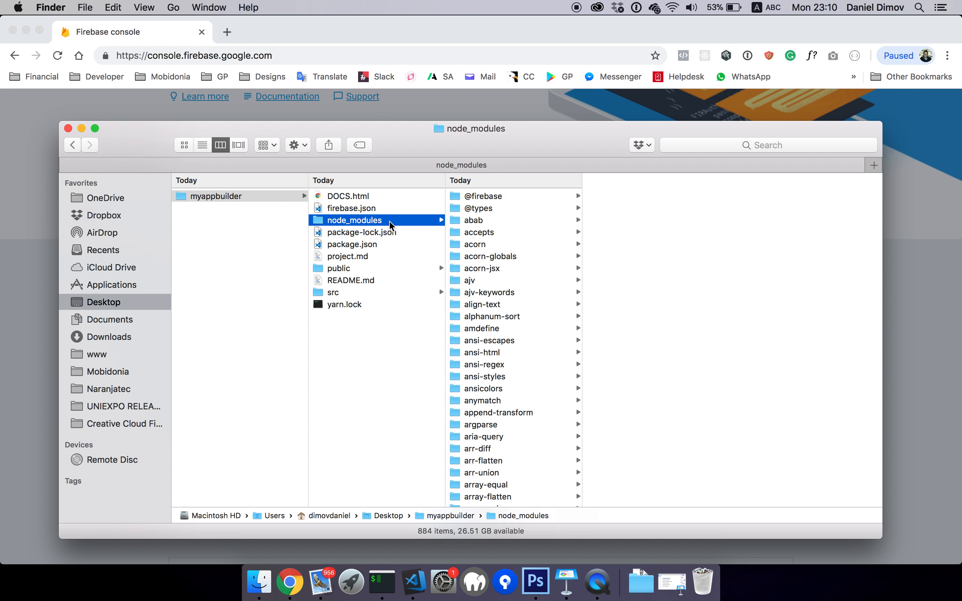
pyautogui.scroll(-5, 526, 236)
pyautogui.scroll(5, 525, 235)
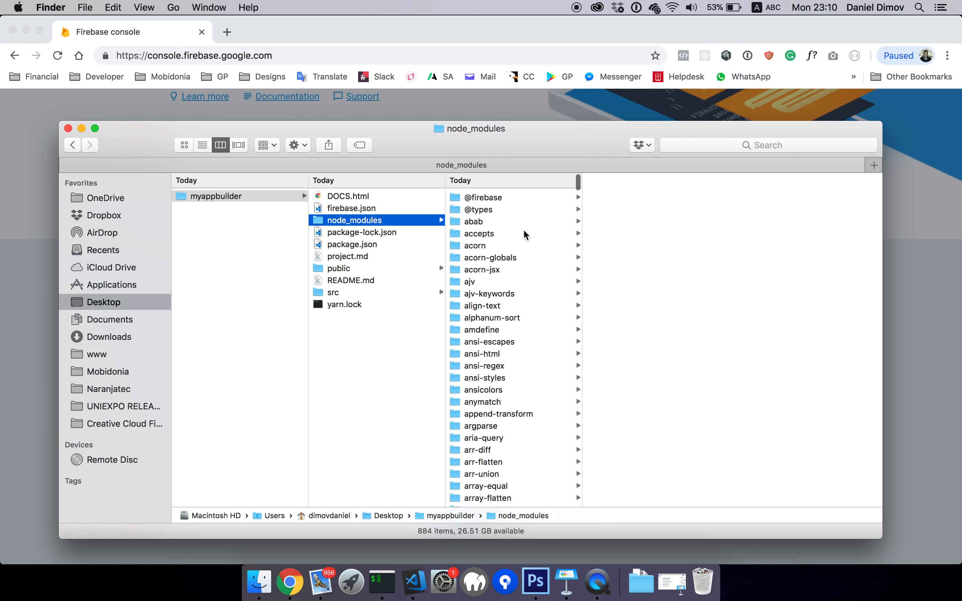
pyautogui.scroll(-20, 528, 278)
pyautogui.scroll(-20, 540, 359)
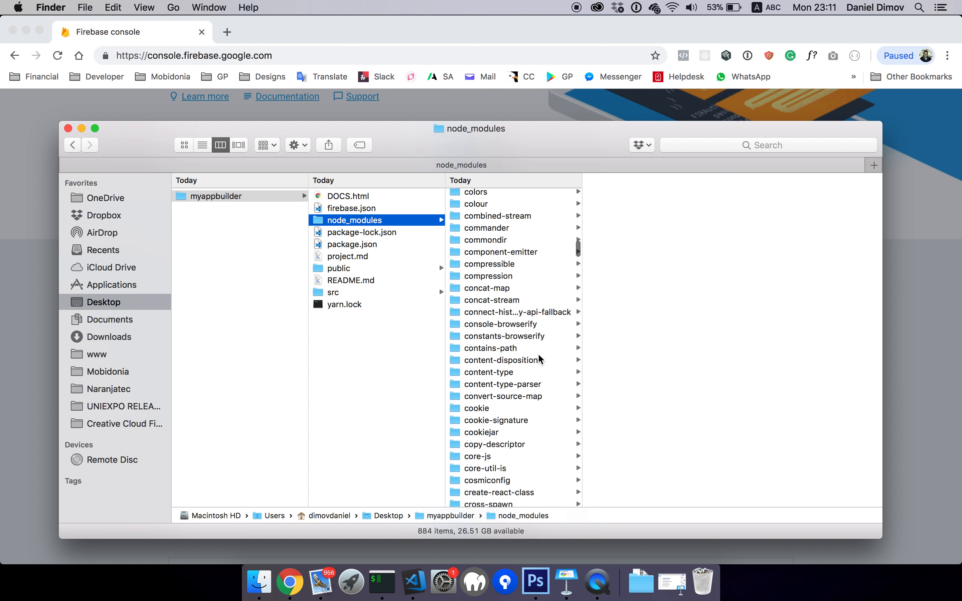
pyautogui.scroll(-20, 541, 359)
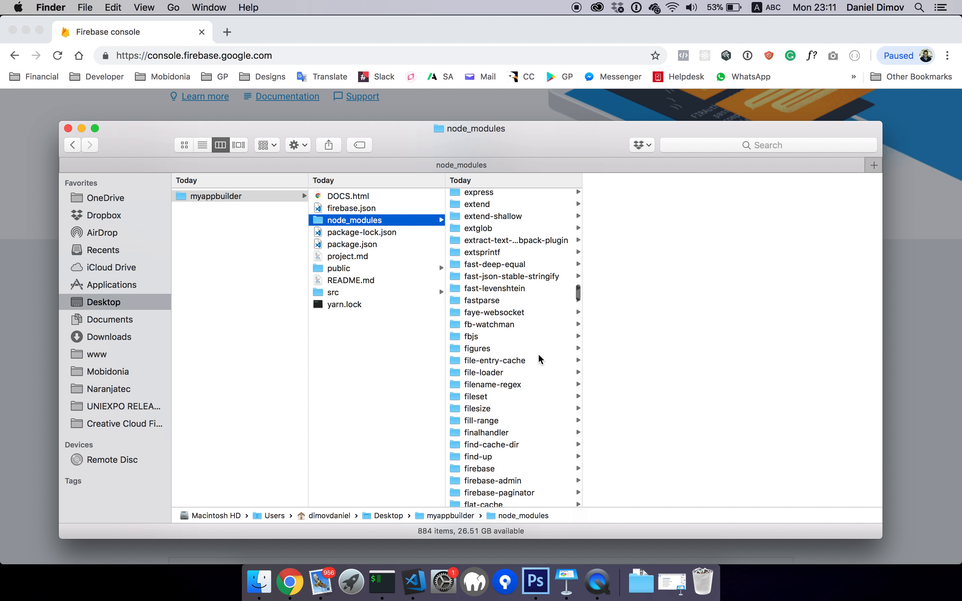
pyautogui.scroll(-20, 541, 359)
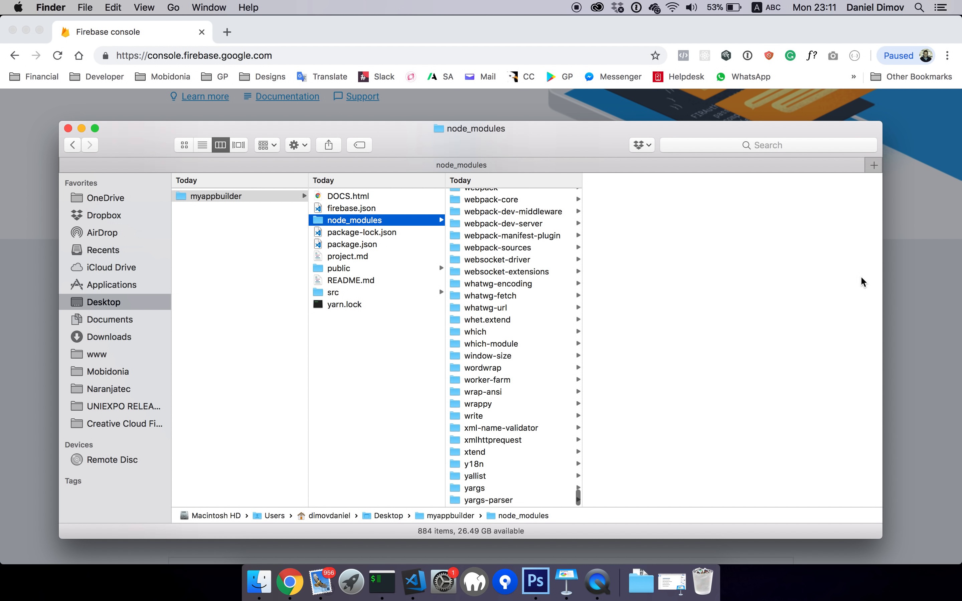
pyautogui.click(927, 274)
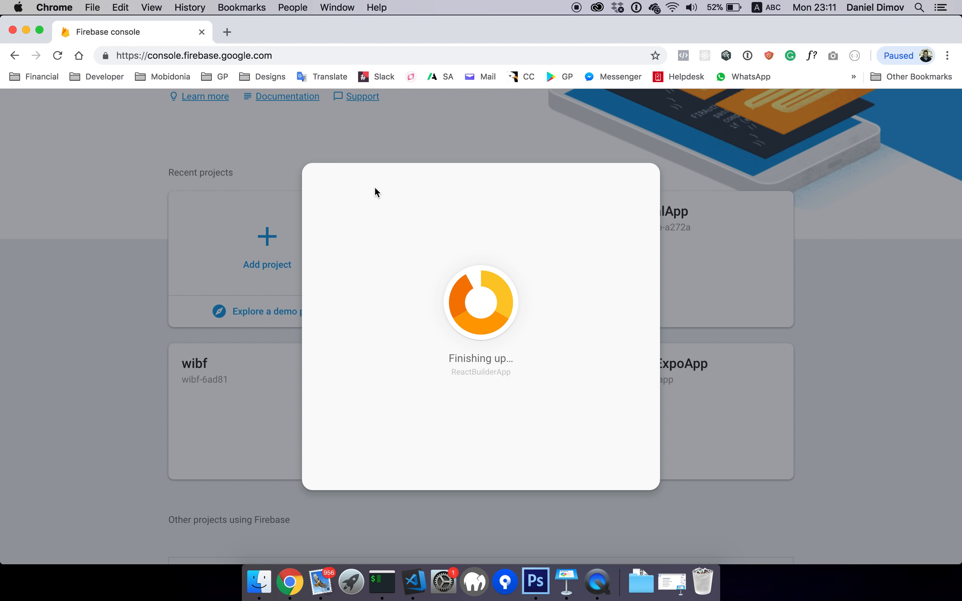
# Reload the Firebase console, scroll the project list, and select the 'Other projects using Firebase' heading
pyautogui.click(57, 57)
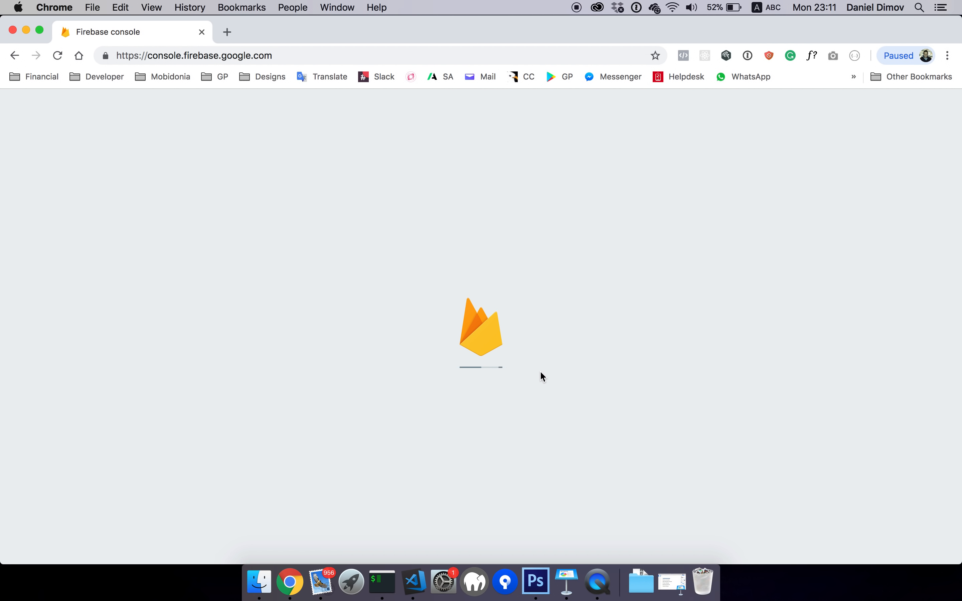
pyautogui.scroll(-5, 569, 414)
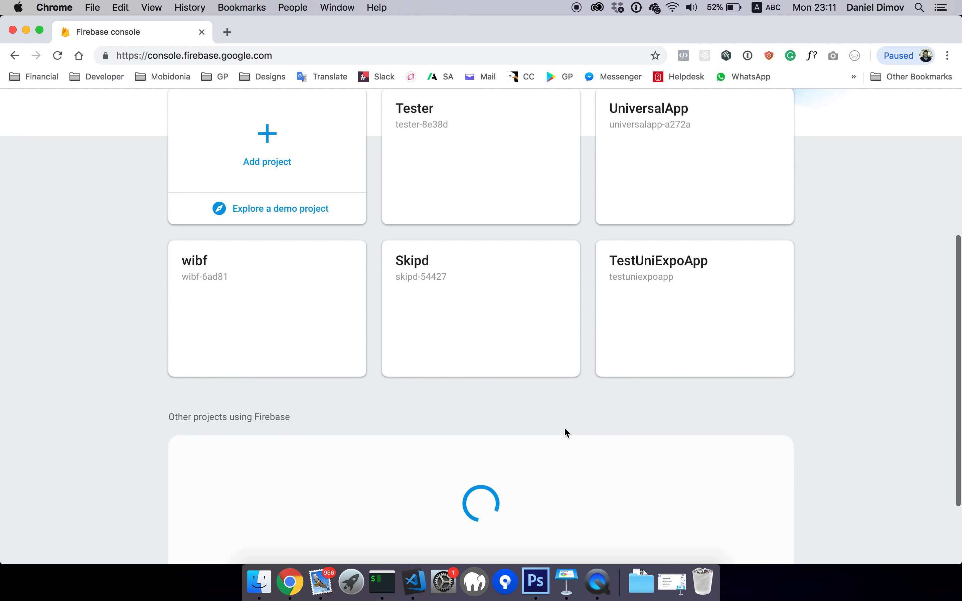
pyautogui.scroll(-3, 565, 428)
pyautogui.scroll(4, 565, 428)
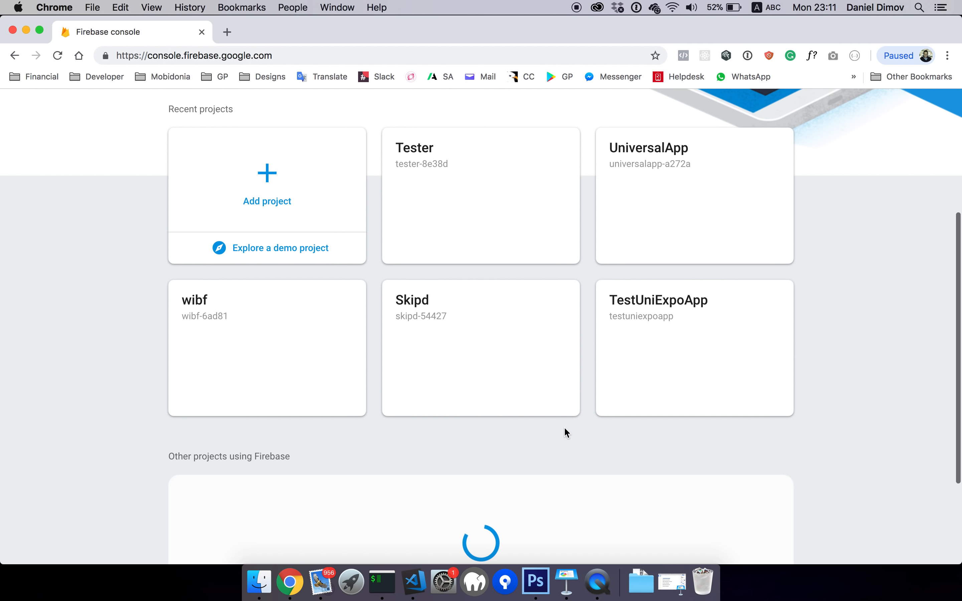
pyautogui.scroll(2, 564, 427)
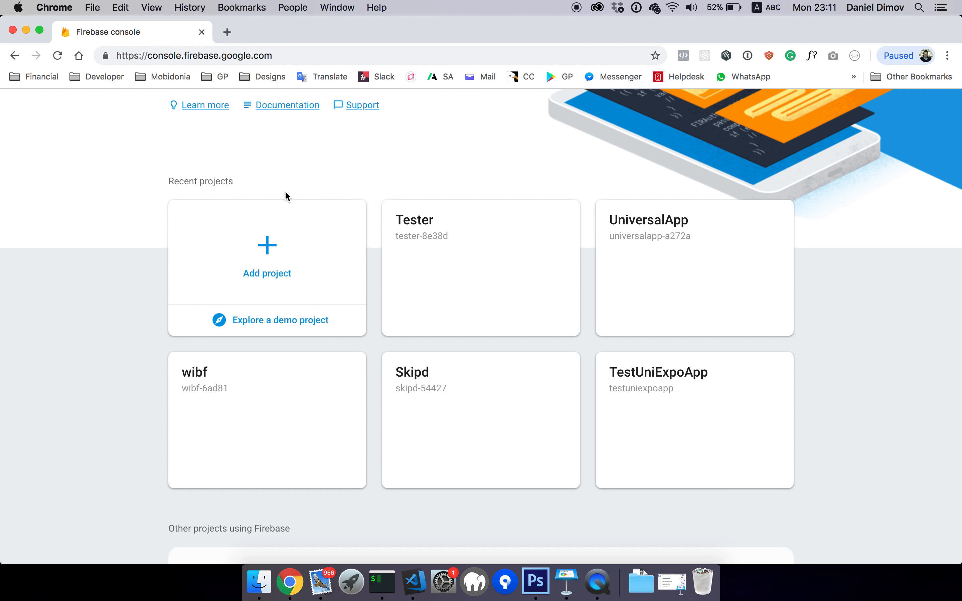
pyautogui.scroll(-5, 286, 193)
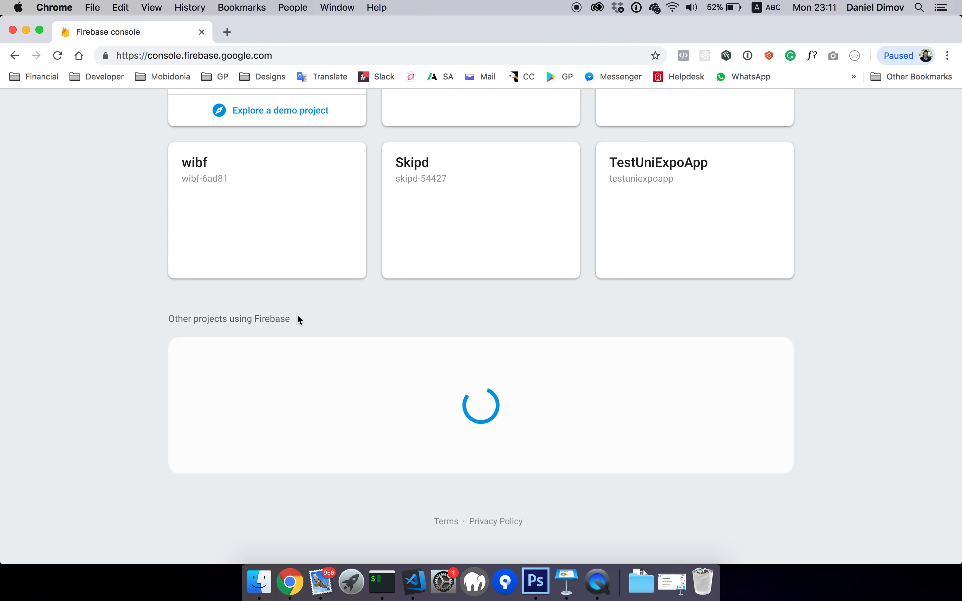
pyautogui.doubleClick(273, 319)
pyautogui.moveTo(169, 319); pyautogui.dragTo(302, 322)
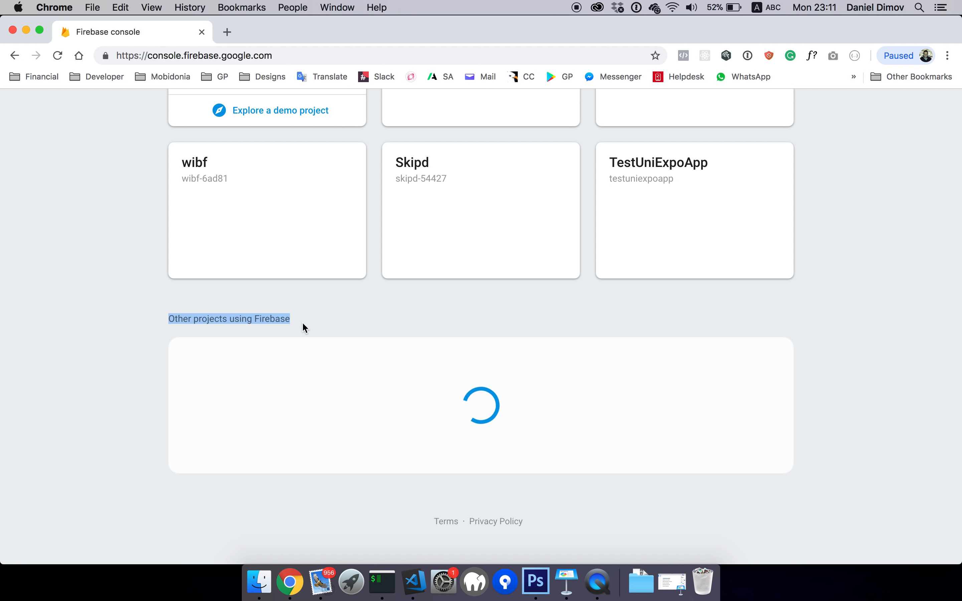
pyautogui.click(57, 60)
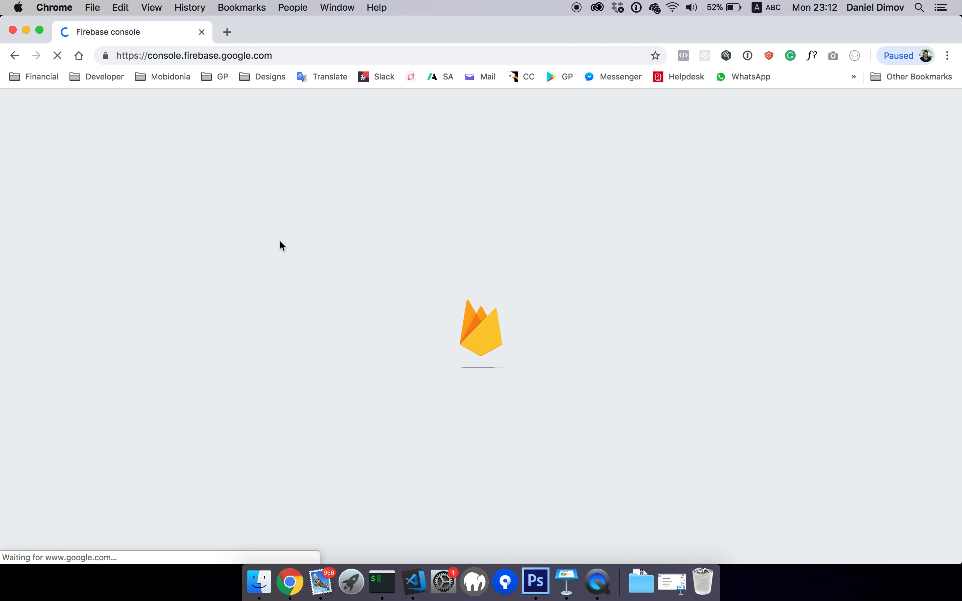
pyautogui.scroll(-10, 296, 332)
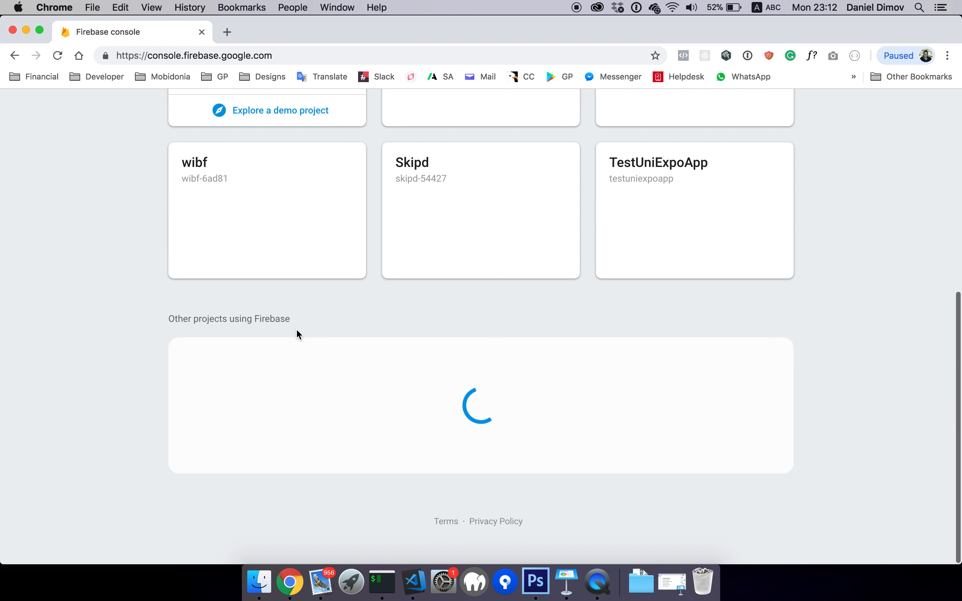
pyautogui.scroll(10, 298, 333)
pyautogui.scroll(-5, 298, 335)
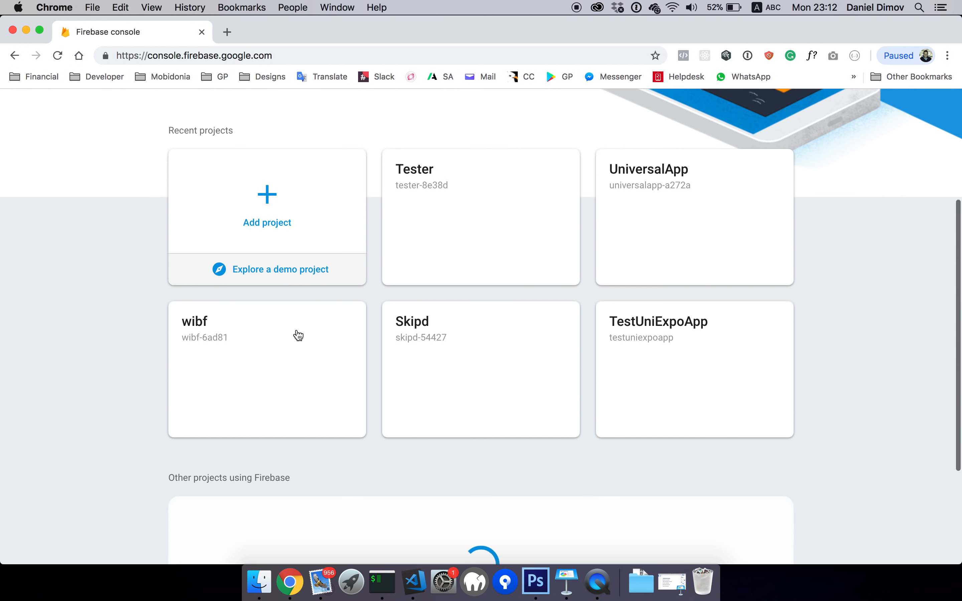
pyautogui.scroll(-5, 299, 335)
pyautogui.scroll(10, 296, 333)
pyautogui.scroll(-10, 296, 332)
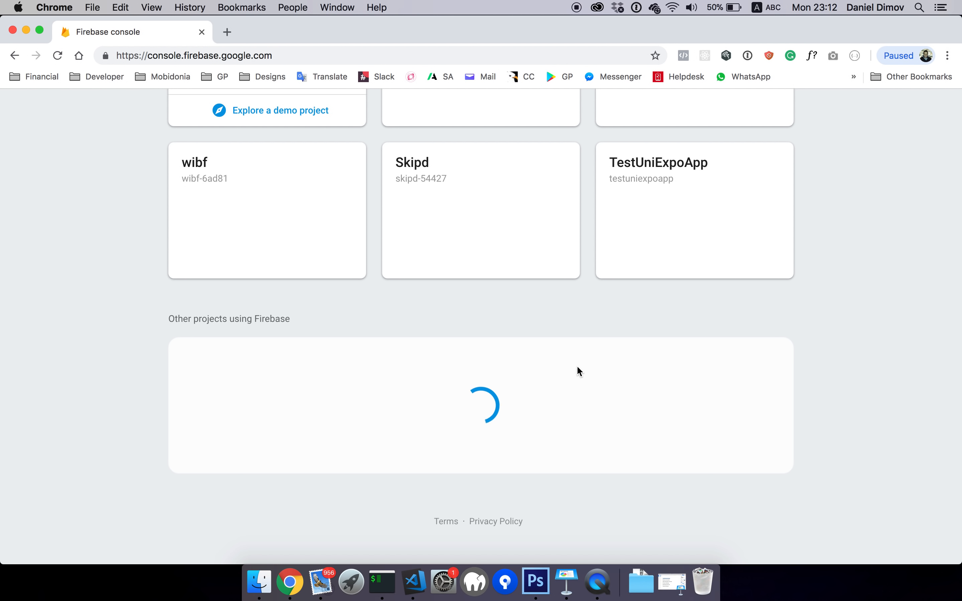
pyautogui.scroll(5, 579, 372)
pyautogui.scroll(-5, 579, 372)
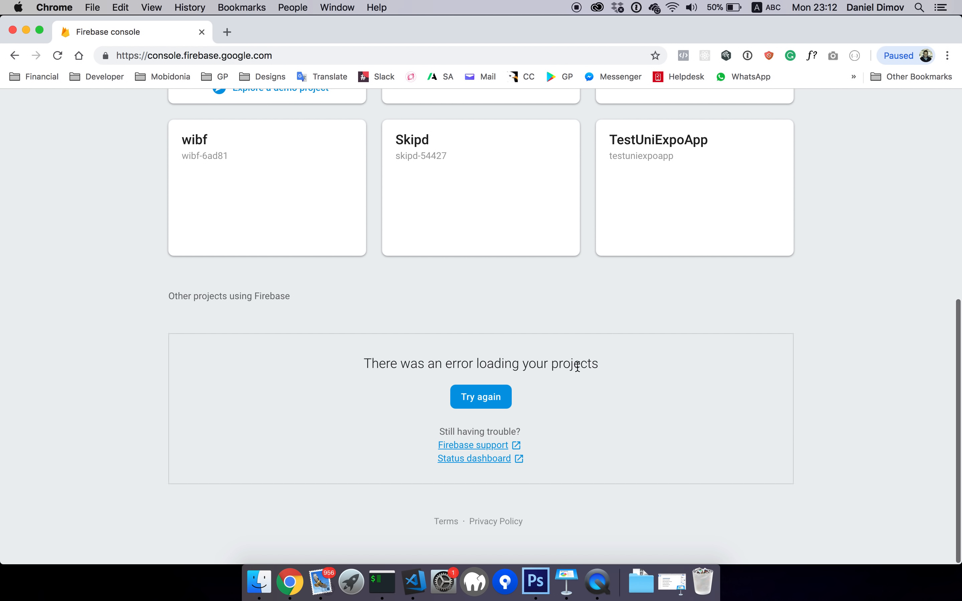
pyautogui.click(493, 397)
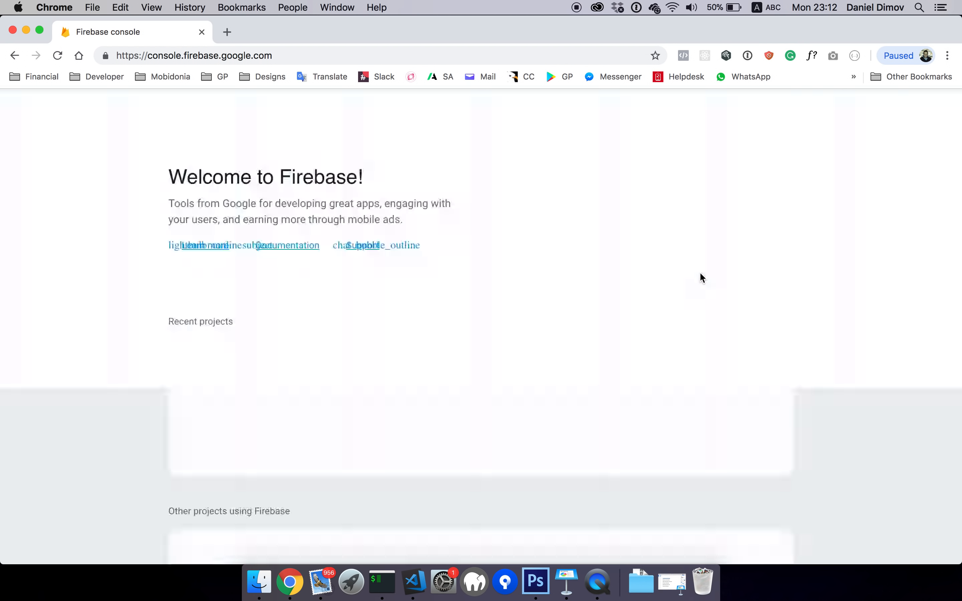
pyautogui.scroll(-10, 709, 273)
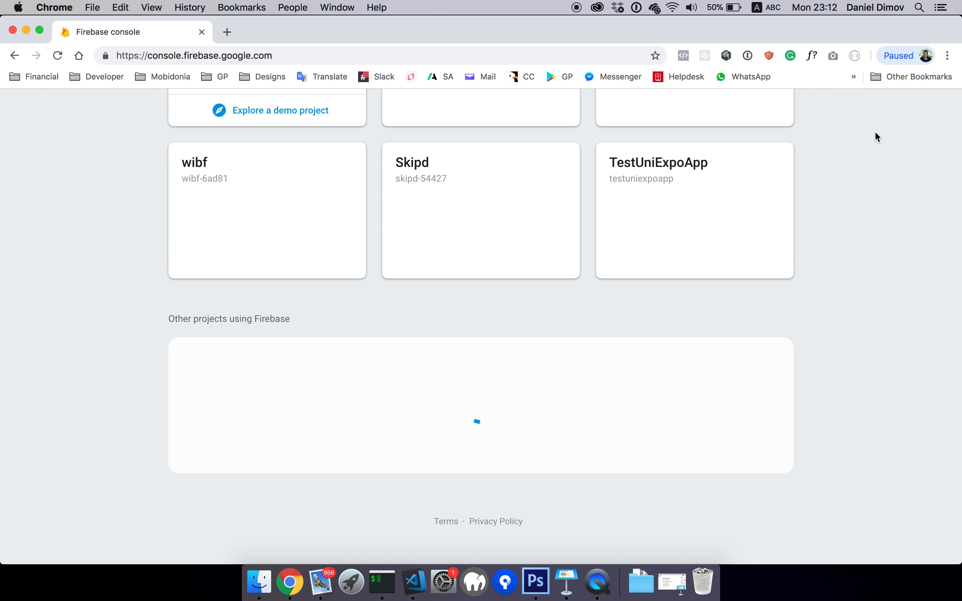
pyautogui.scroll(10, 875, 134)
# Sign out of the Google account and sign back in to the Firebase console
pyautogui.click(937, 107)
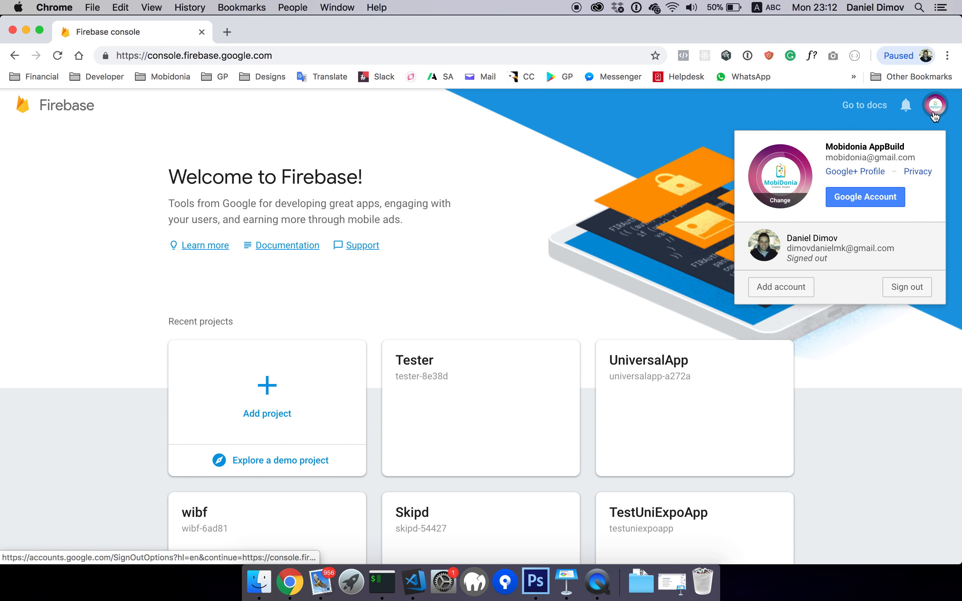
pyautogui.click(897, 286)
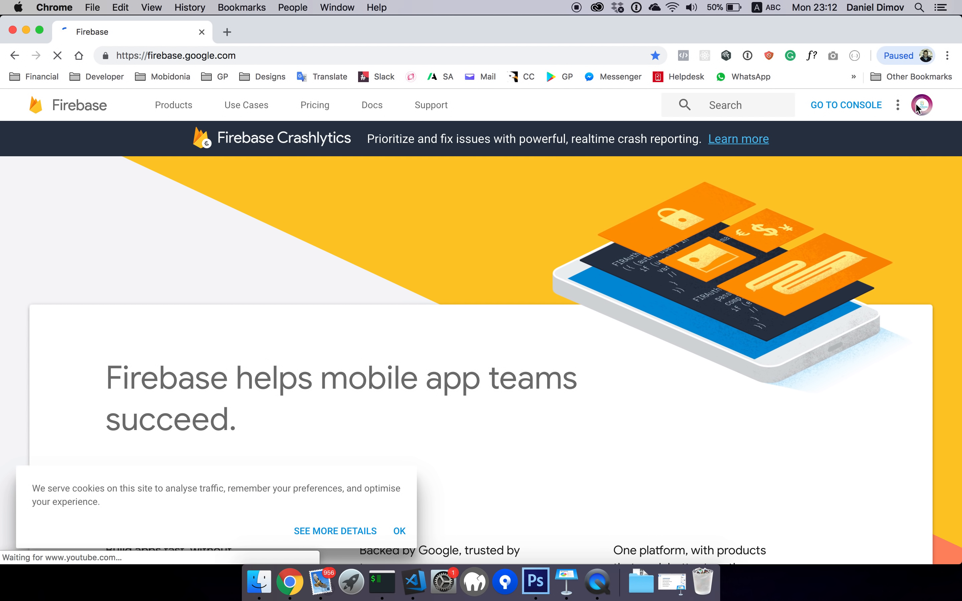
pyautogui.click(854, 103)
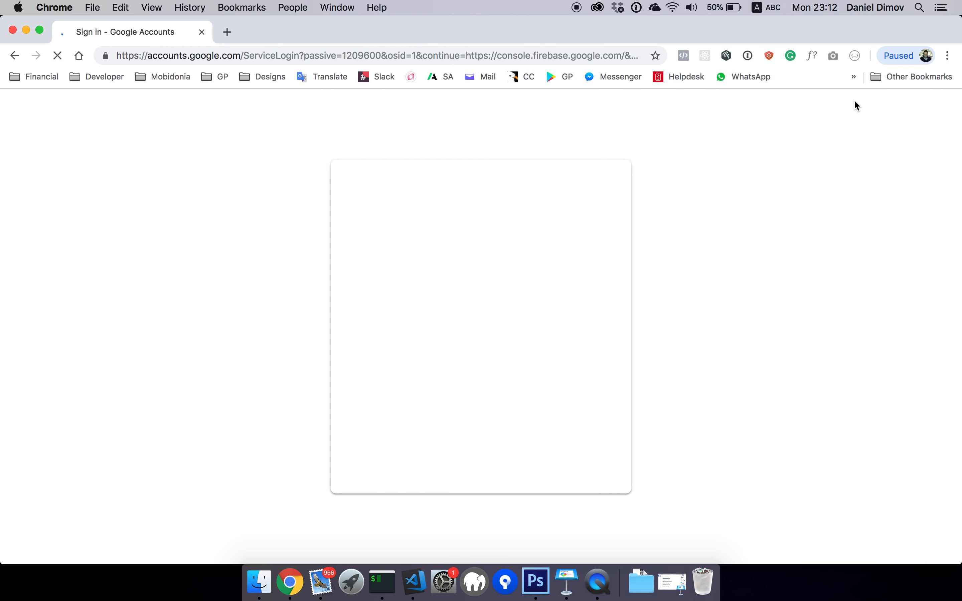
pyautogui.click(466, 314)
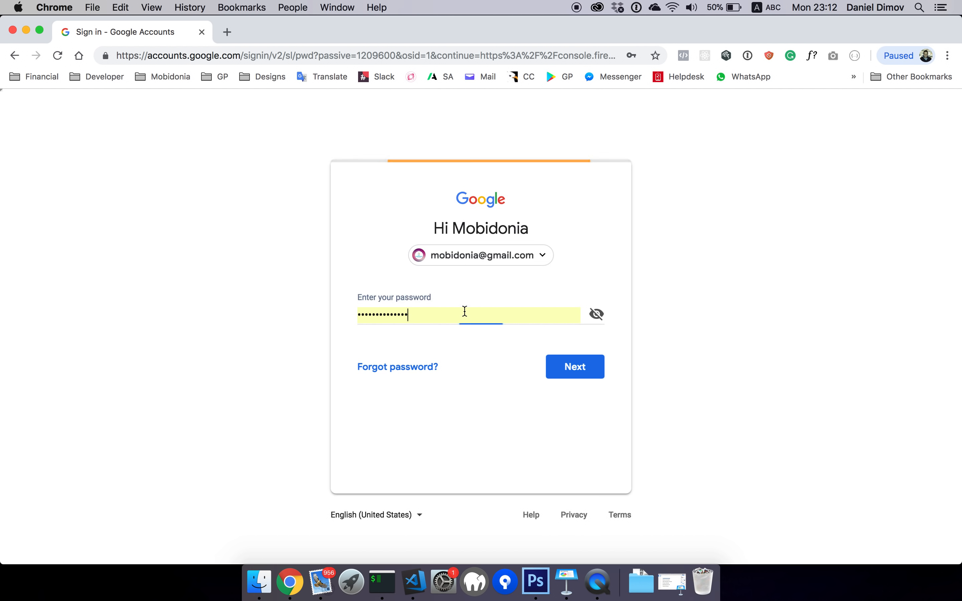
pyautogui.click(566, 372)
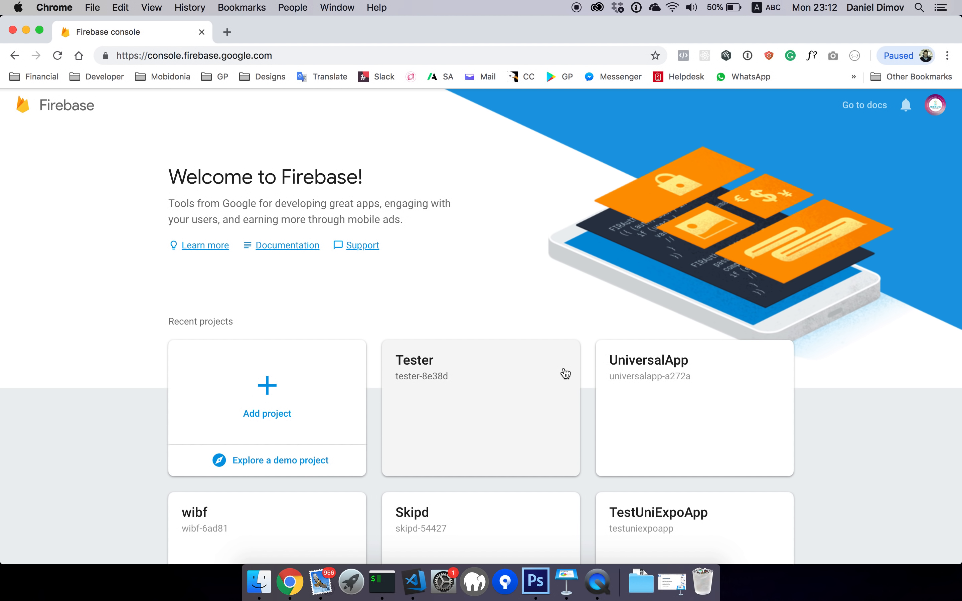
# Scroll through the loaded Other projects list, from Appadmin down to wordstorm
pyautogui.scroll(-10, 502, 418)
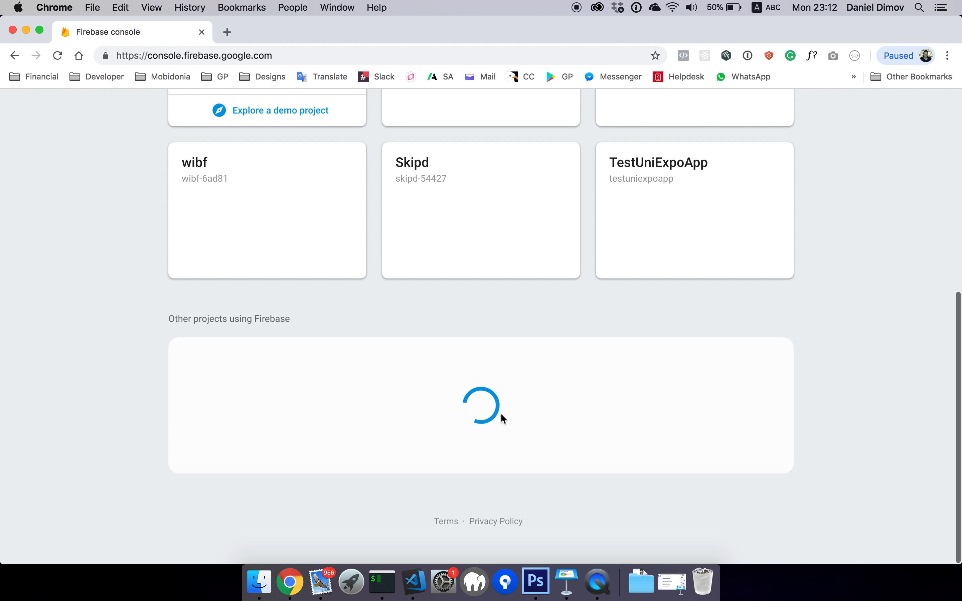
pyautogui.scroll(5, 502, 419)
pyautogui.scroll(-3, 503, 420)
pyautogui.scroll(-3, 501, 415)
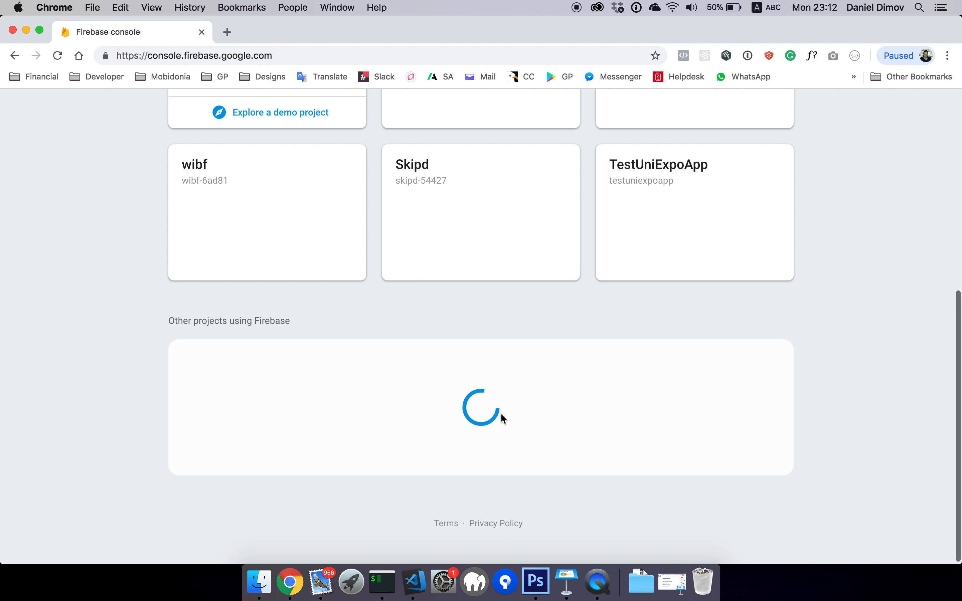
pyautogui.scroll(8, 501, 415)
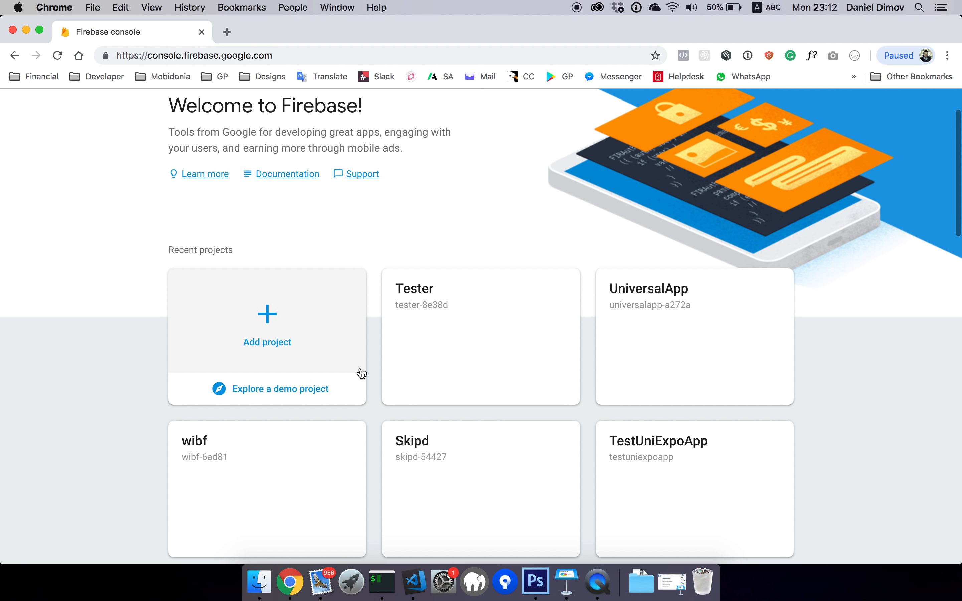
pyautogui.scroll(-4, 361, 373)
pyautogui.scroll(-12, 362, 374)
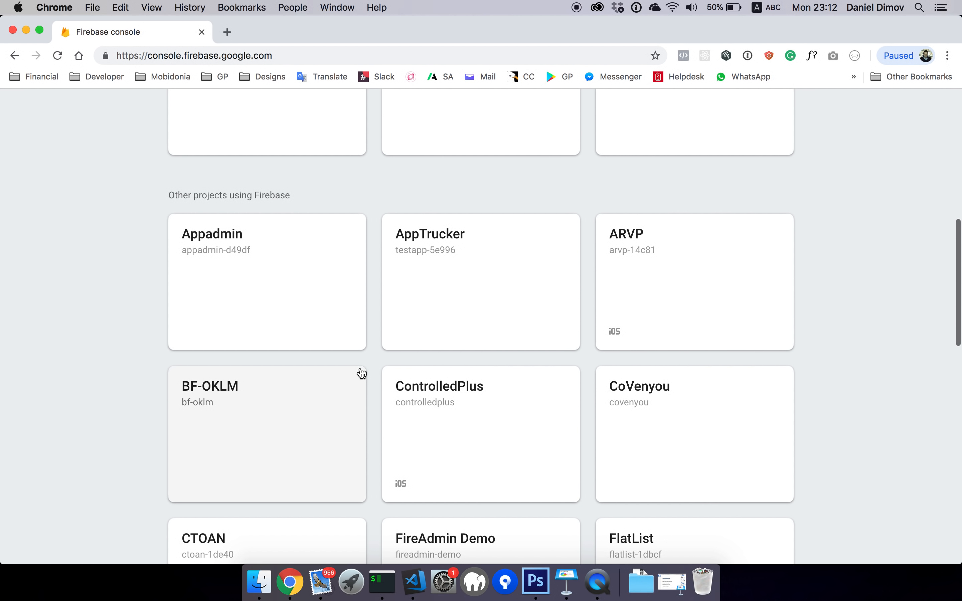
pyautogui.scroll(-11, 362, 374)
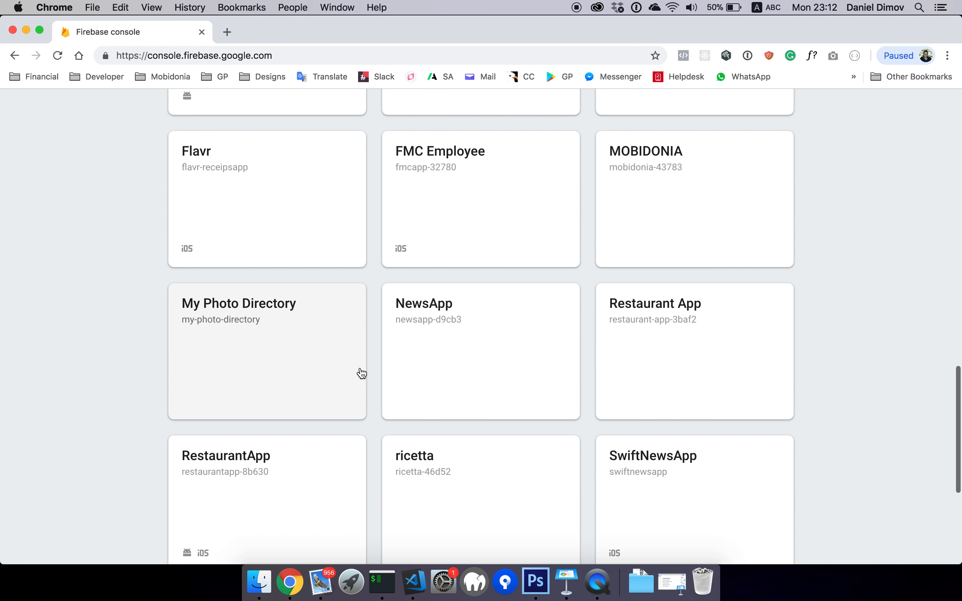
pyautogui.scroll(-2, 361, 374)
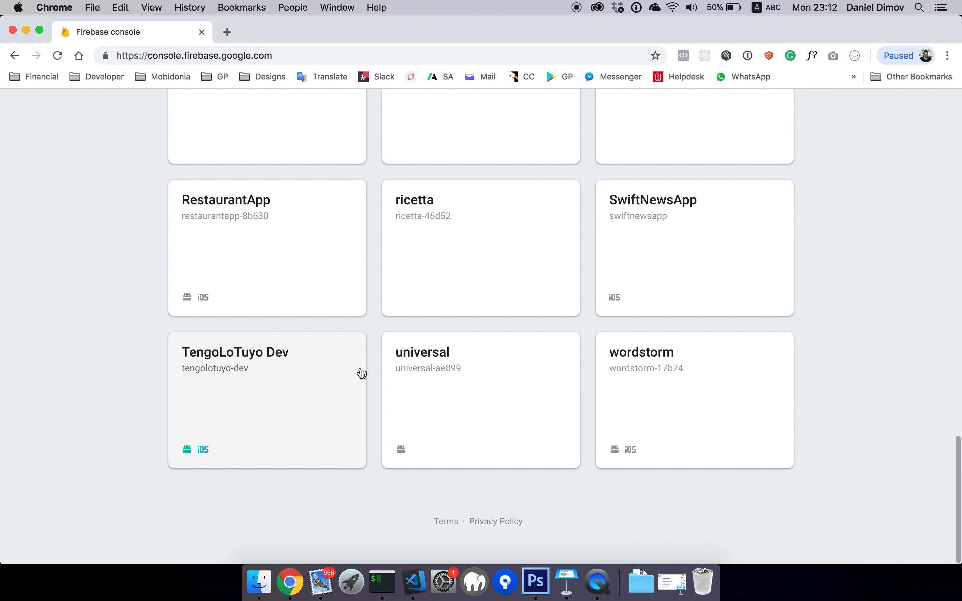
pyautogui.scroll(20, 362, 374)
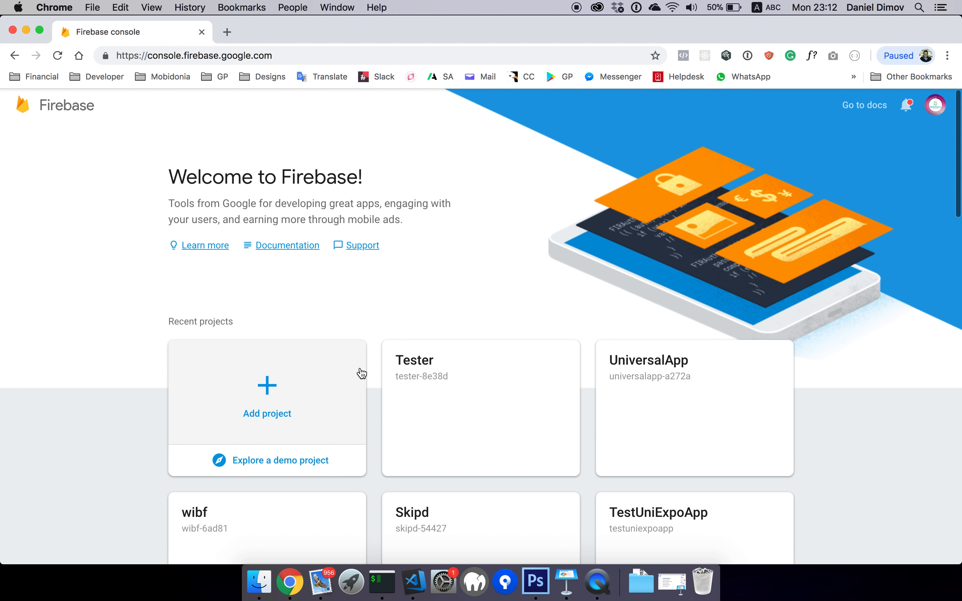
# Create a new Firebase project named MyReactAppBuilder, accepting the terms
pyautogui.click(282, 385)
pyautogui.click(367, 195)
pyautogui.write('M')
pyautogui.press('BackSpace')
pyautogui.write('react')
pyautogui.press('BackSpace')
pyautogui.press('BackSpace')
pyautogui.press('BackSpace')
pyautogui.press('BackSpace')
pyautogui.press('BackSpace')
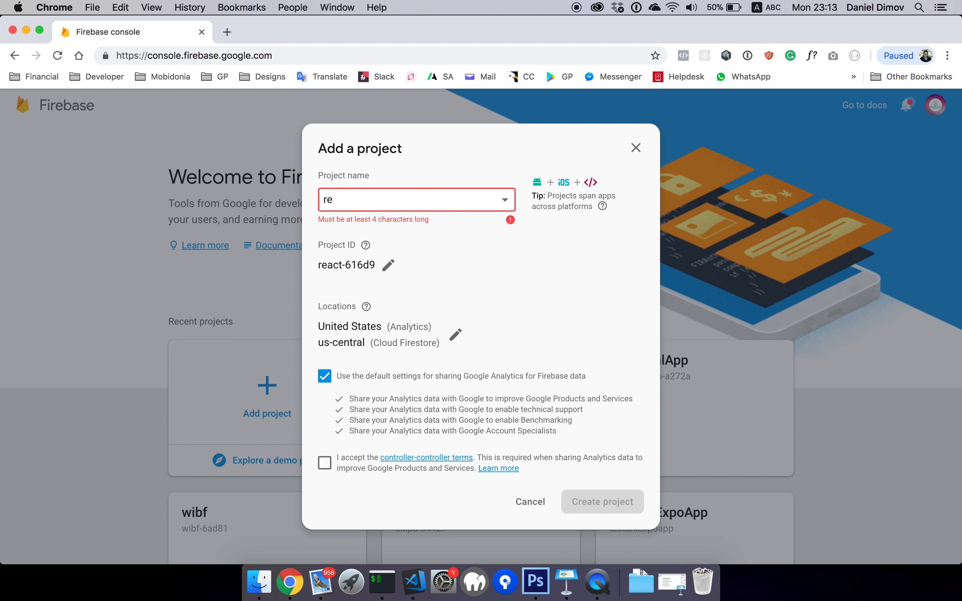
pyautogui.write('MyReac')
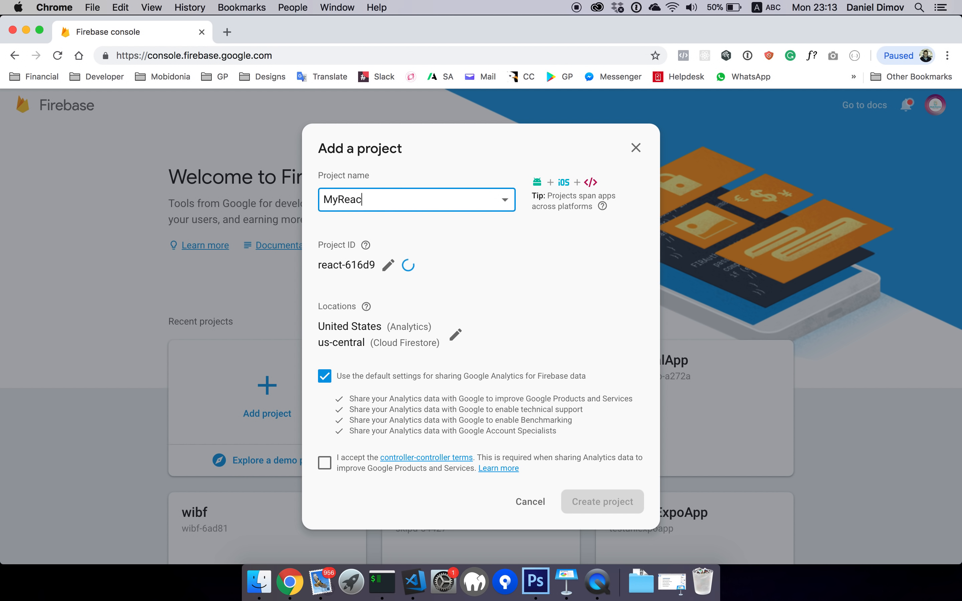
pyautogui.write('tAppBuilder')
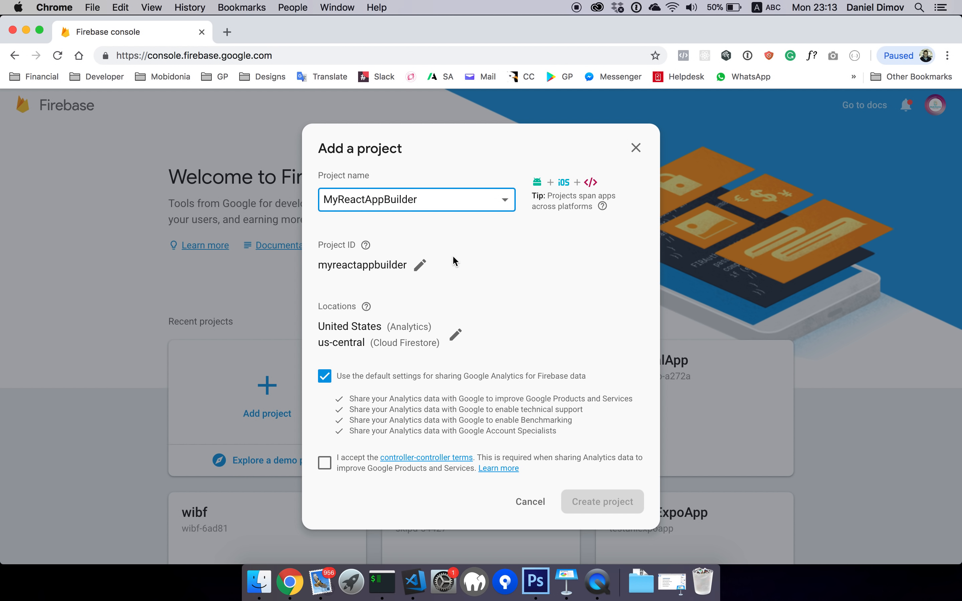
pyautogui.click(325, 464)
pyautogui.click(576, 506)
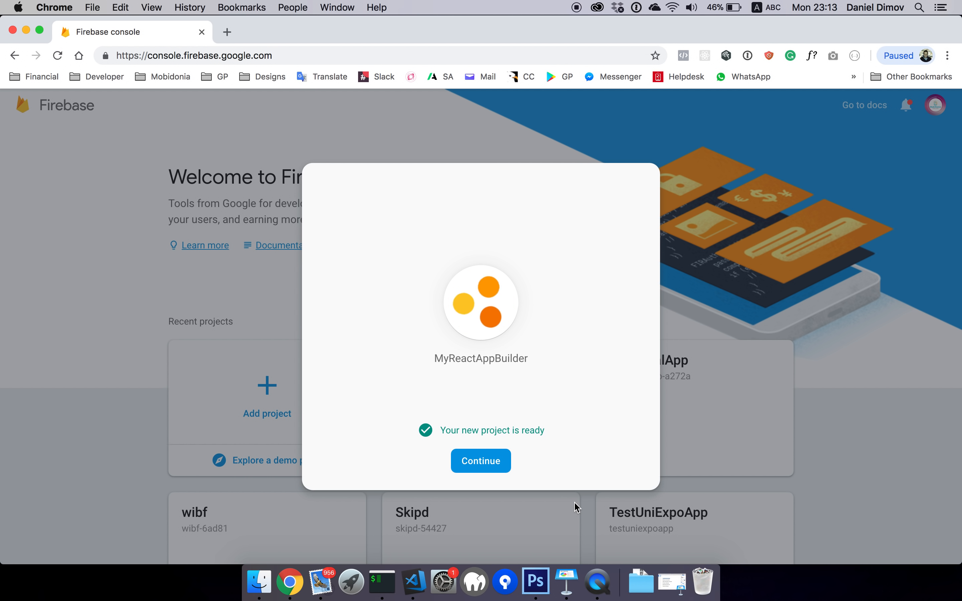
# Continue to the MyReactAppBuilder overview, look it over, and go to its Database section
pyautogui.click(491, 463)
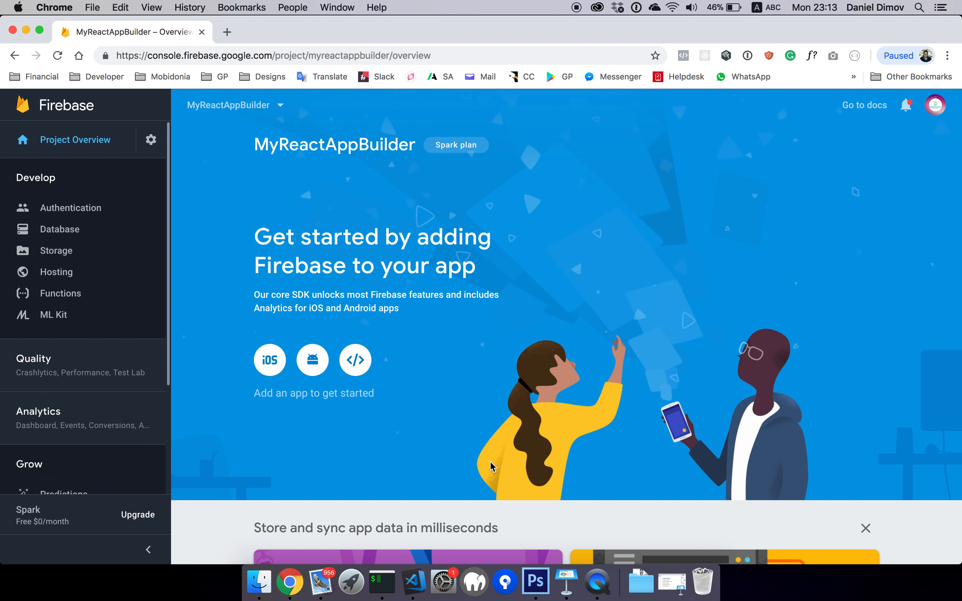
pyautogui.scroll(-10, 441, 375)
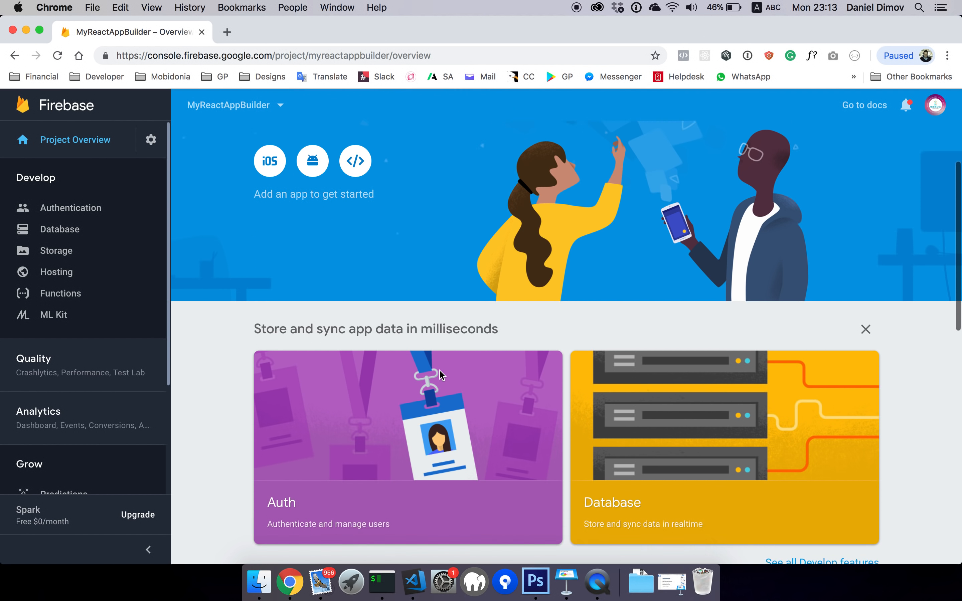
pyautogui.scroll(10, 507, 385)
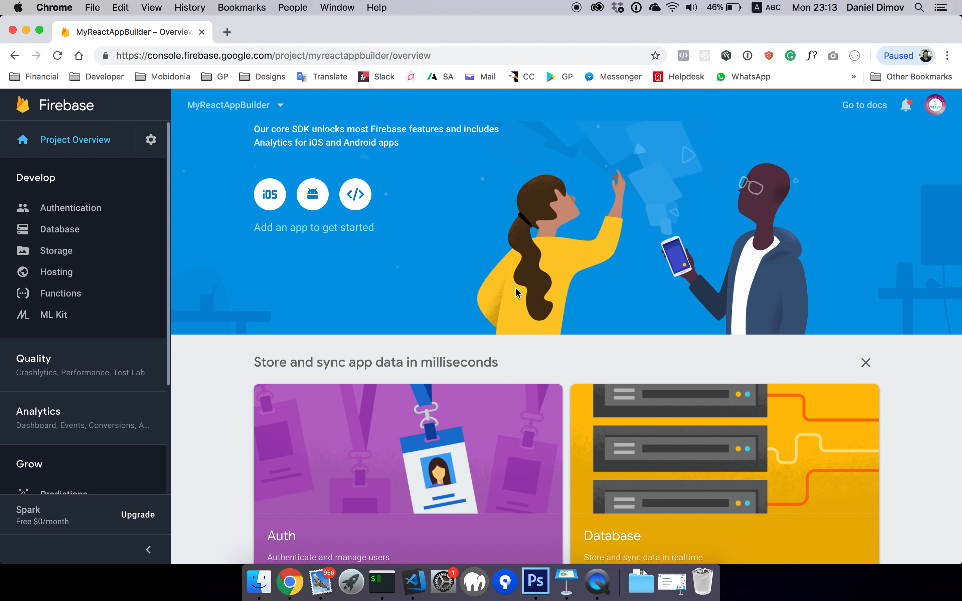
pyautogui.scroll(4, 569, 333)
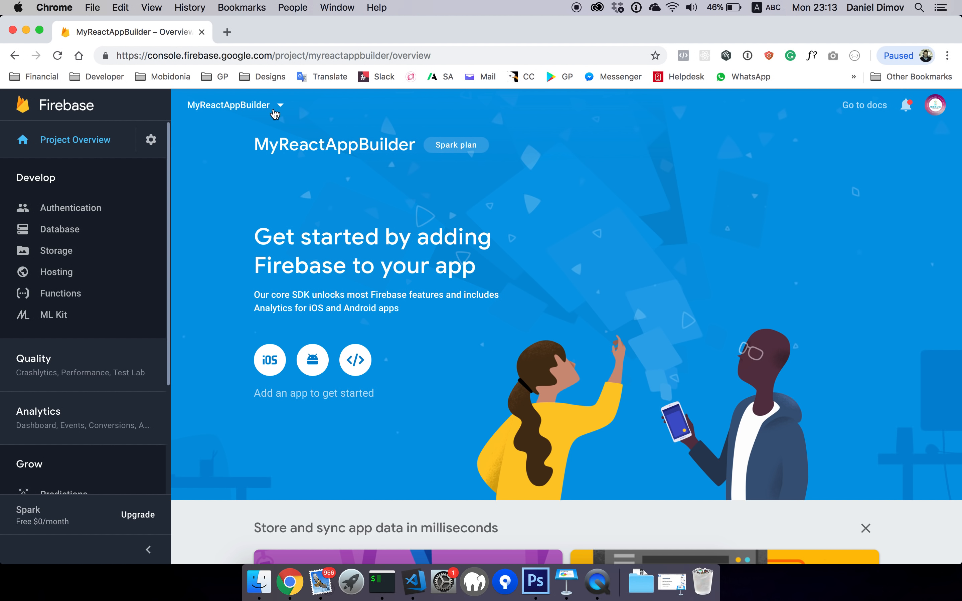
pyautogui.click(78, 234)
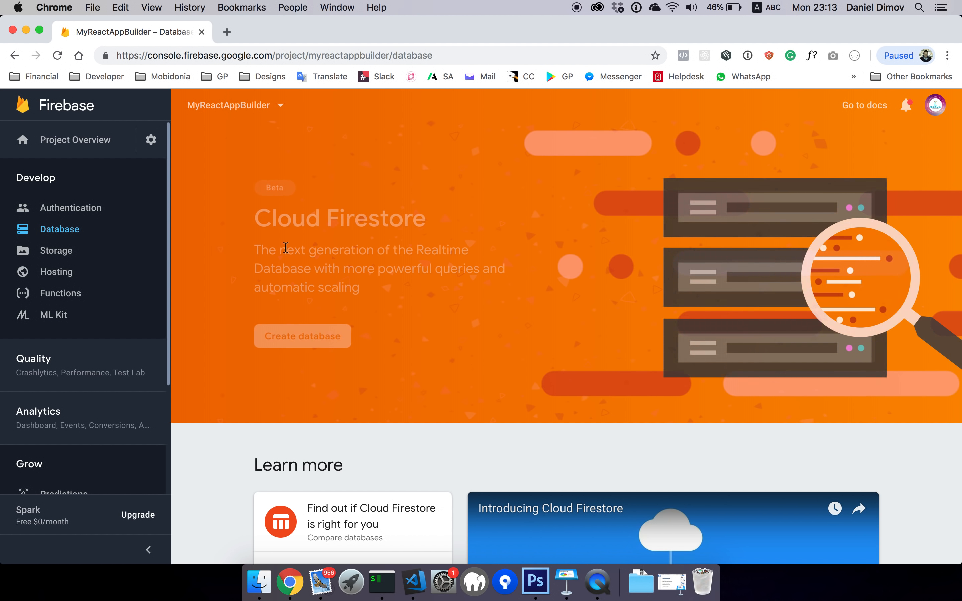
# Create and enable a Realtime Database for MyReactAppBuilder in test mode
pyautogui.scroll(-10, 364, 356)
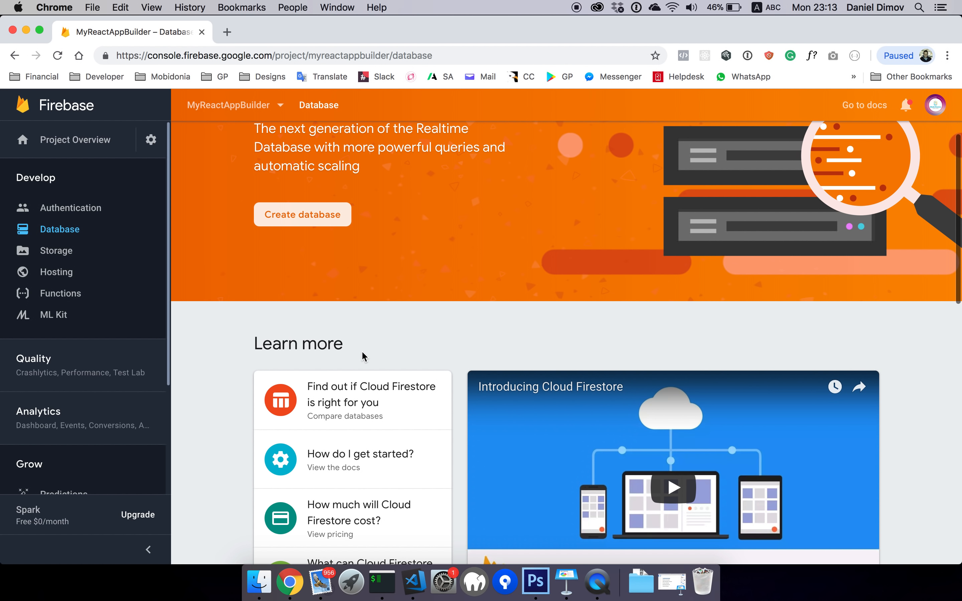
pyautogui.scroll(-5, 364, 356)
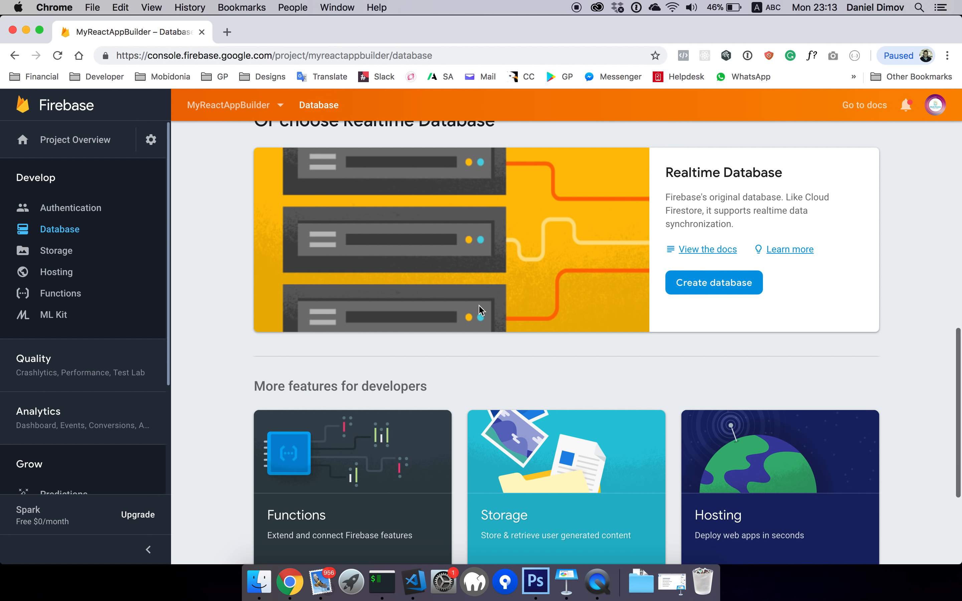
pyautogui.scroll(3, 481, 310)
pyautogui.moveTo(262, 253); pyautogui.dragTo(499, 255)
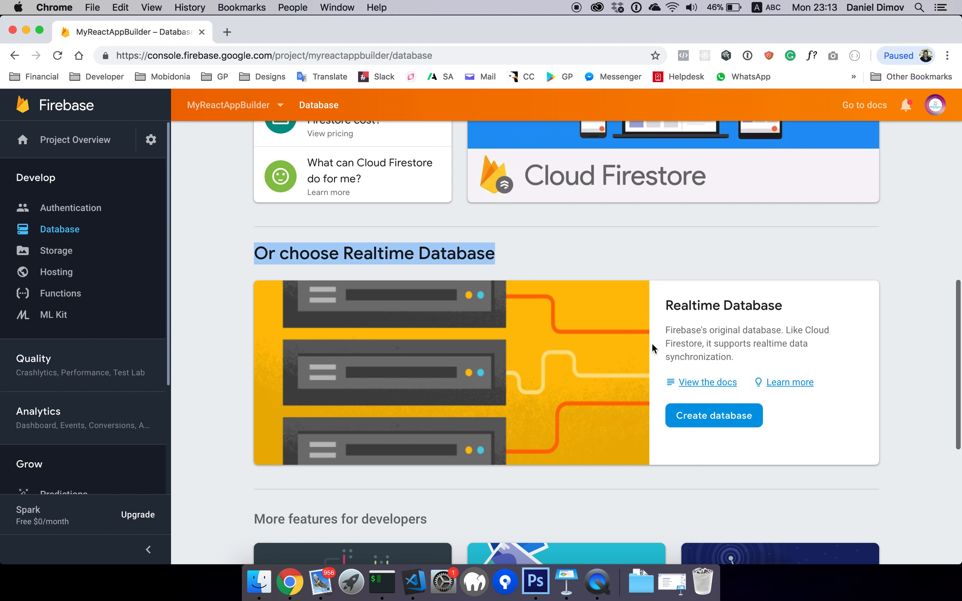
pyautogui.click(722, 419)
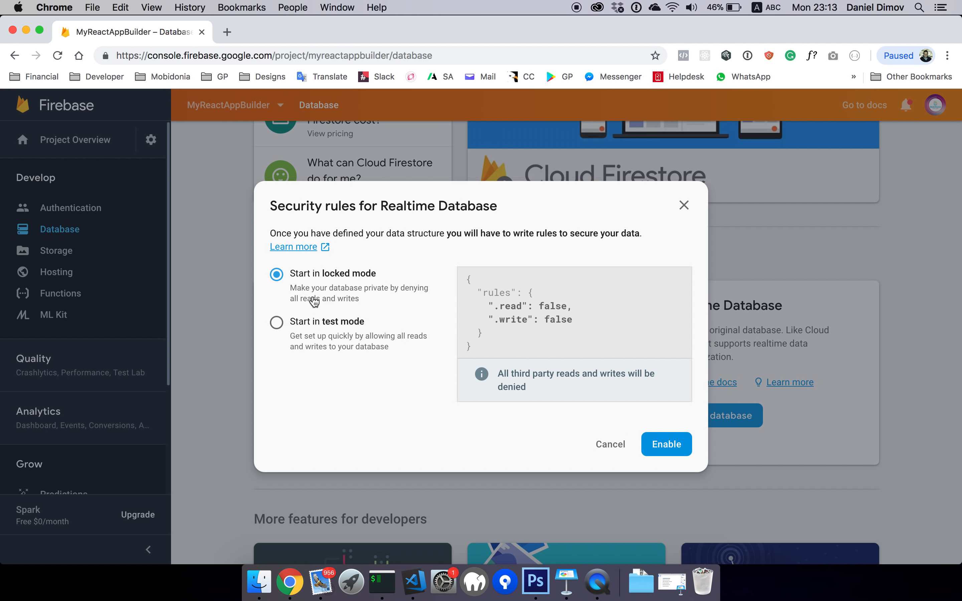
pyautogui.click(322, 328)
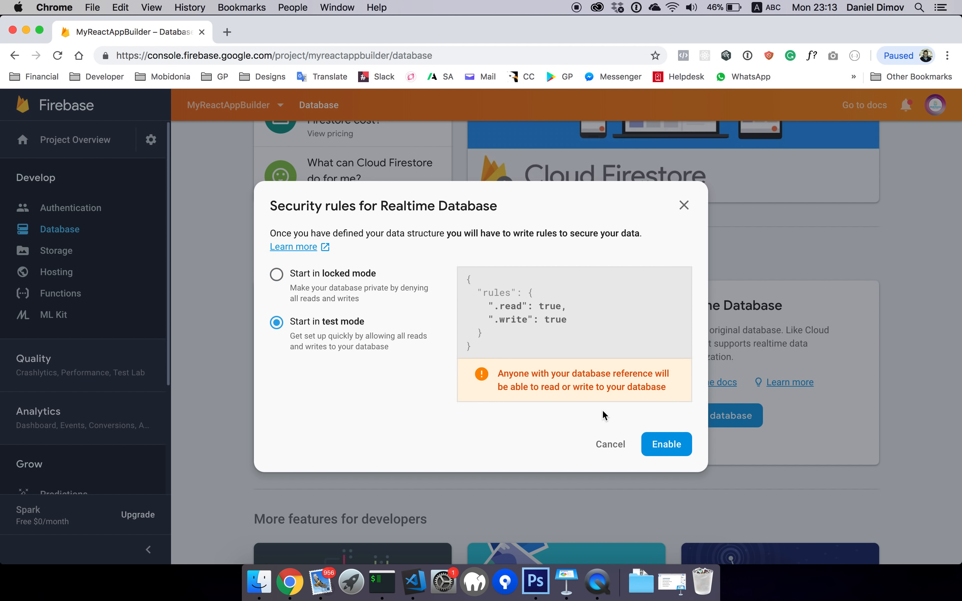
pyautogui.click(657, 449)
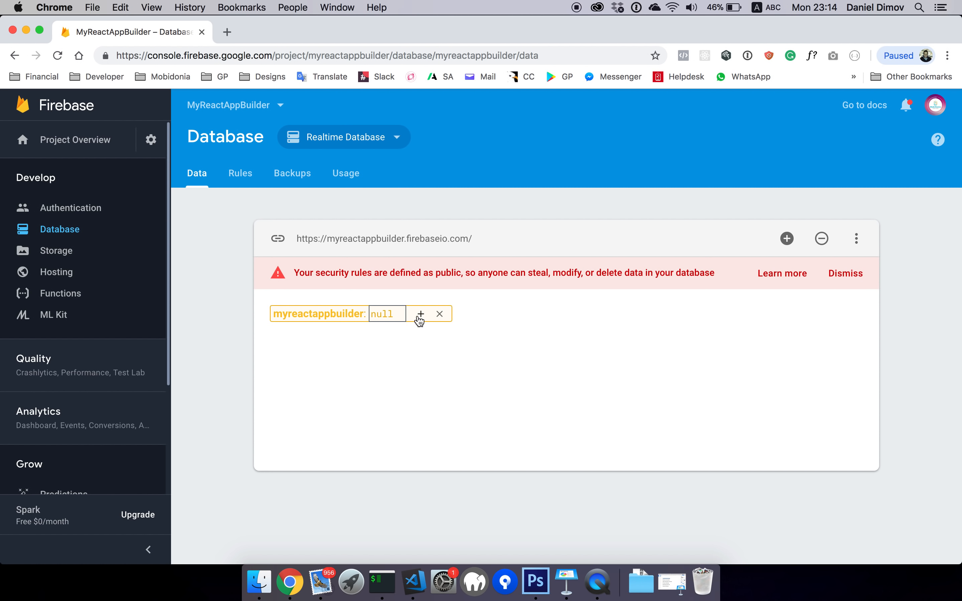
# Add a child entry id with value 1 under the database root
pyautogui.click(421, 314)
pyautogui.write('id')
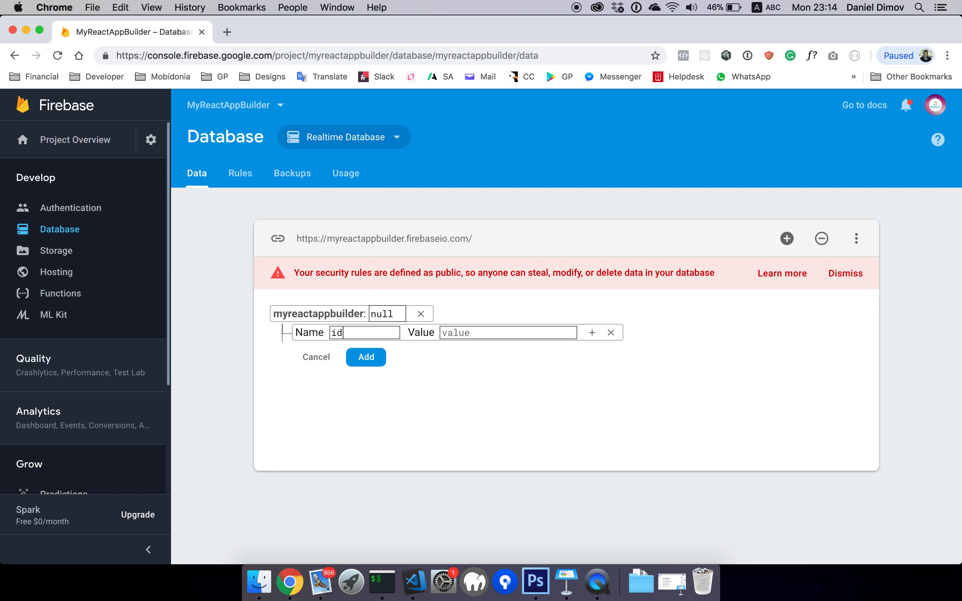
pyautogui.write('1')
pyautogui.press('Return')
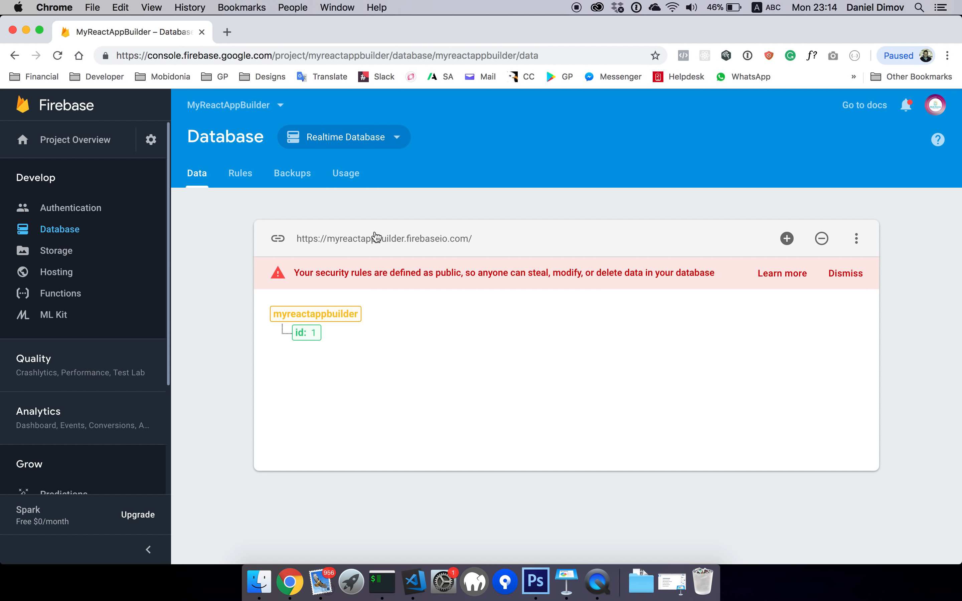
# Review the .read and .write true rules, then open the database rules documentation
pyautogui.click(238, 178)
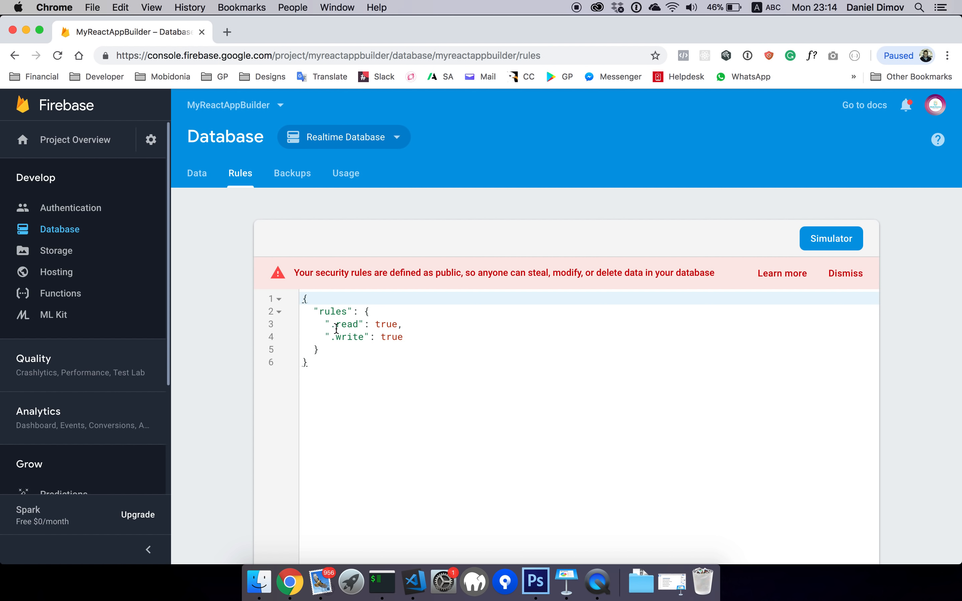
pyautogui.doubleClick(381, 324)
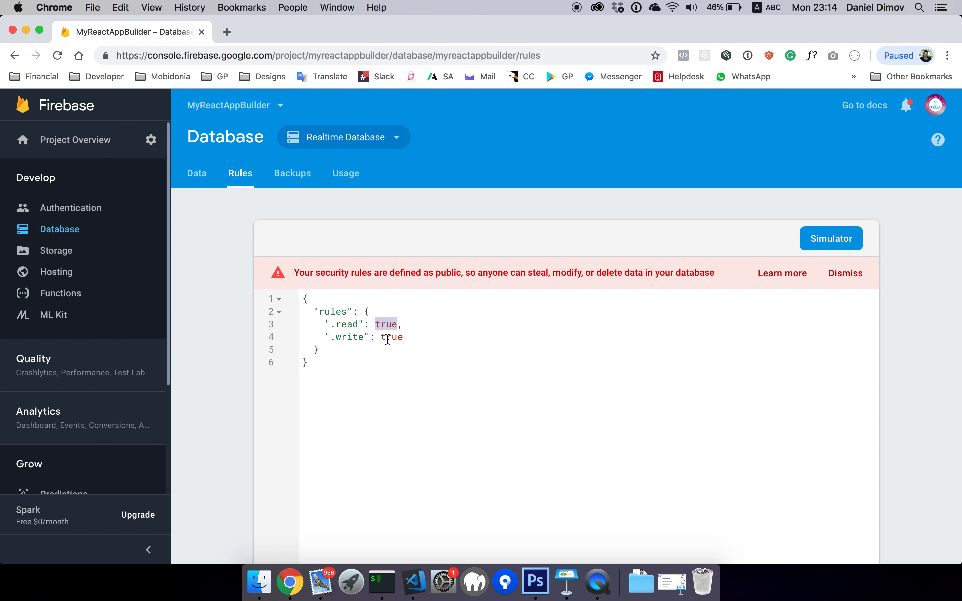
pyautogui.doubleClick(388, 338)
pyautogui.click(393, 338)
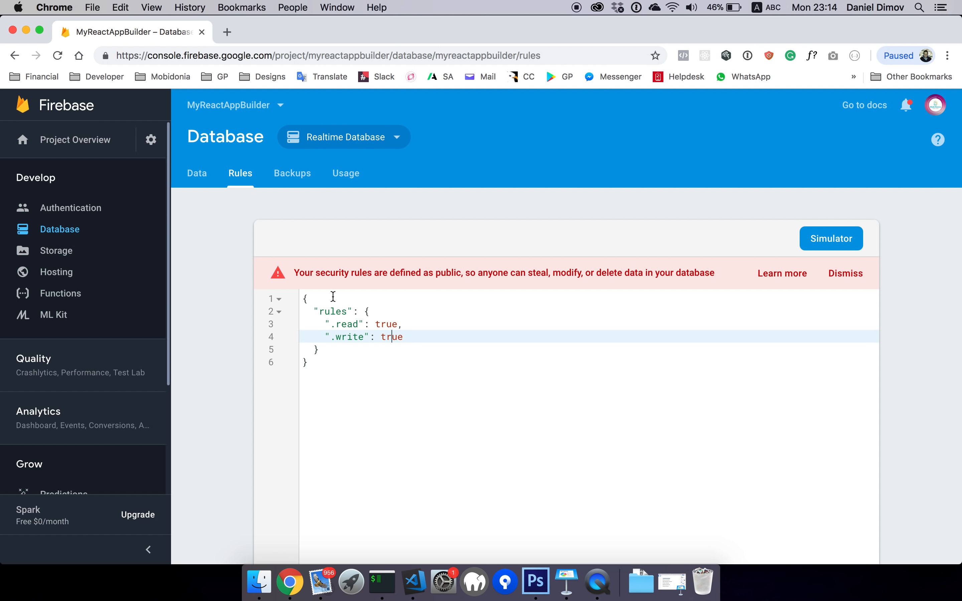
pyautogui.doubleClick(391, 339)
pyautogui.doubleClick(384, 326)
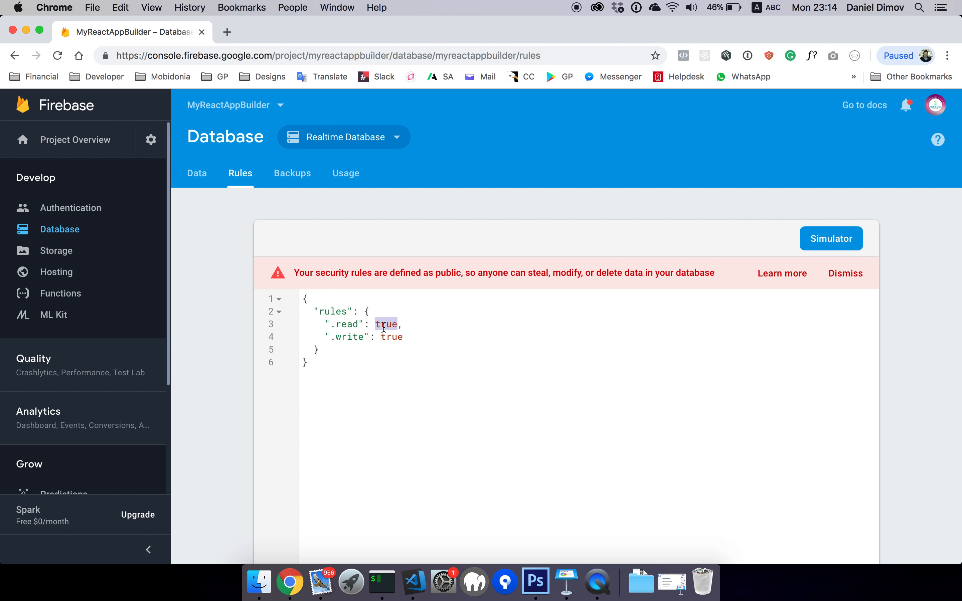
pyautogui.click(782, 274)
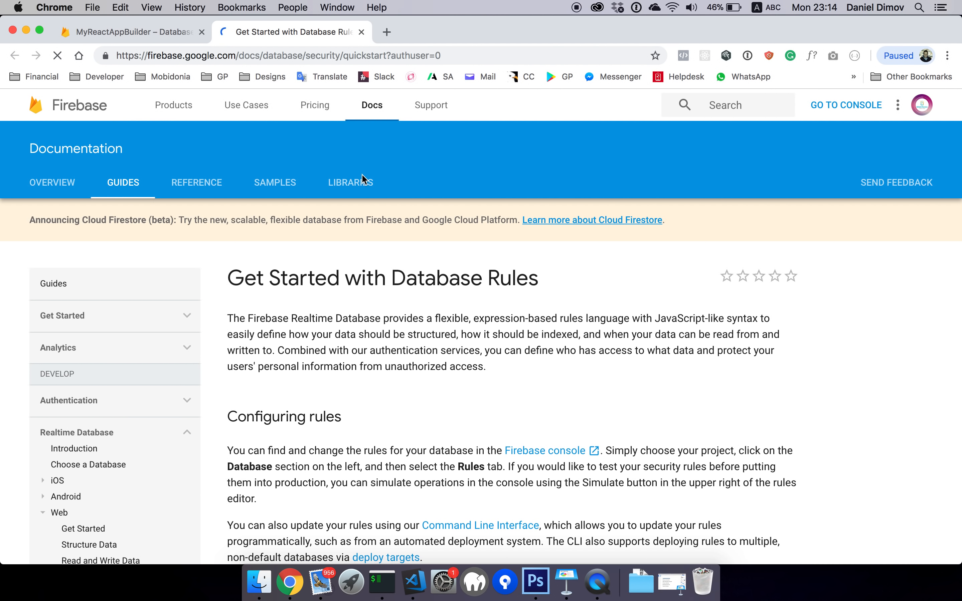
# Copy the .read/.write lines from the USER sample rules and select the console's existing rule lines
pyautogui.scroll(-20, 361, 410)
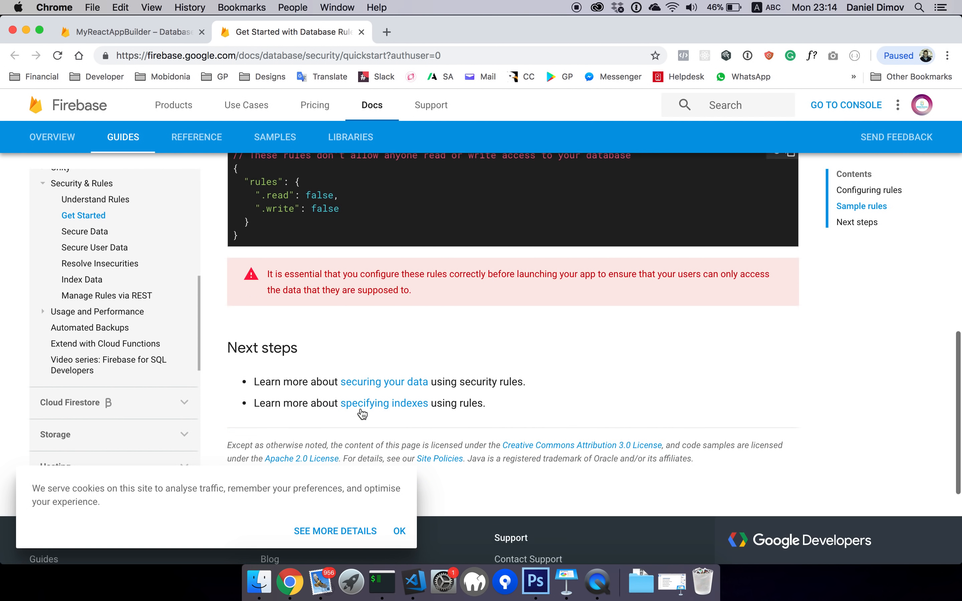
pyautogui.scroll(15, 361, 410)
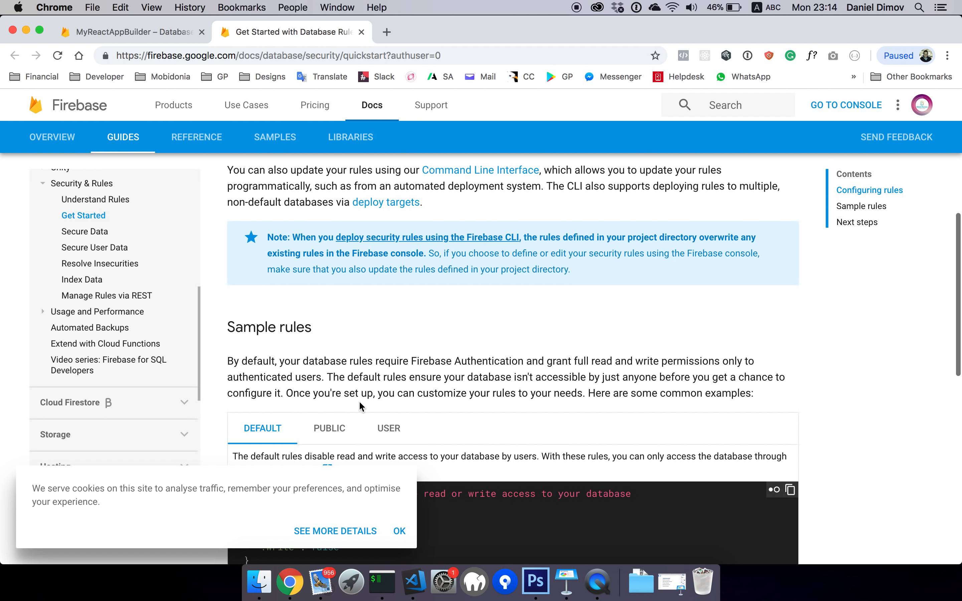
pyautogui.click(337, 430)
pyautogui.click(388, 429)
pyautogui.scroll(-2, 401, 497)
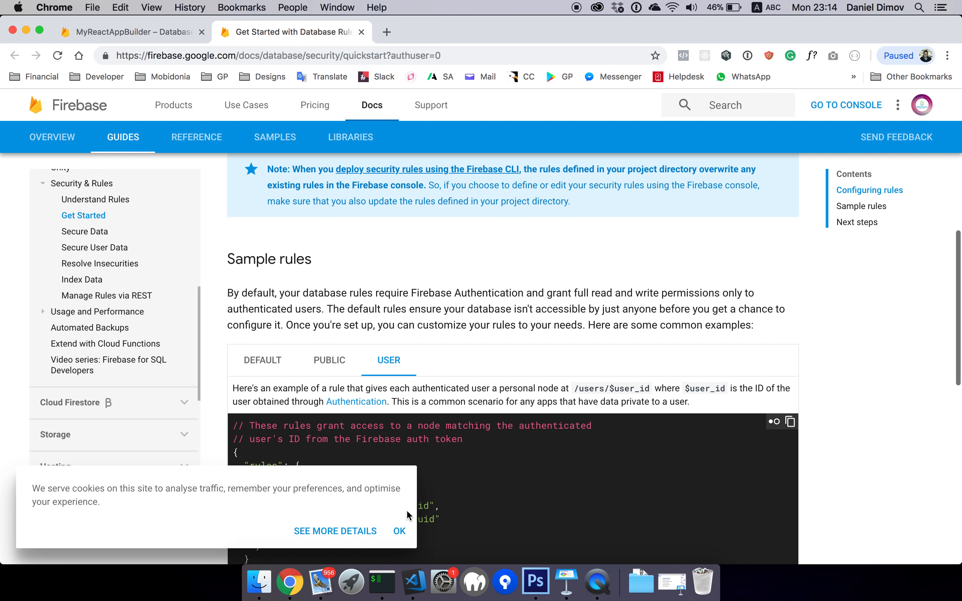
pyautogui.click(403, 532)
pyautogui.scroll(-4, 408, 534)
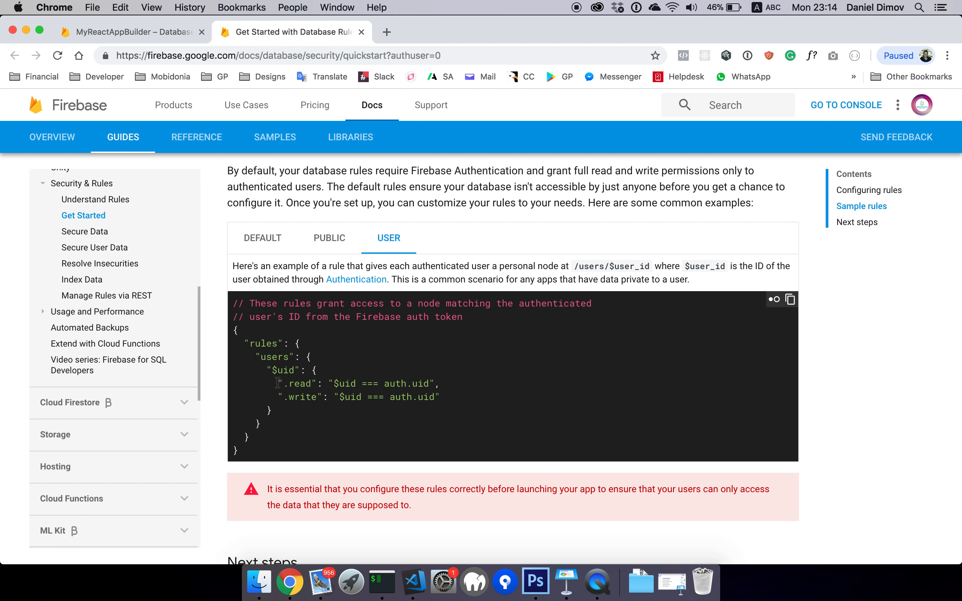
pyautogui.moveTo(278, 383); pyautogui.dragTo(452, 401)
pyautogui.press('super+c')
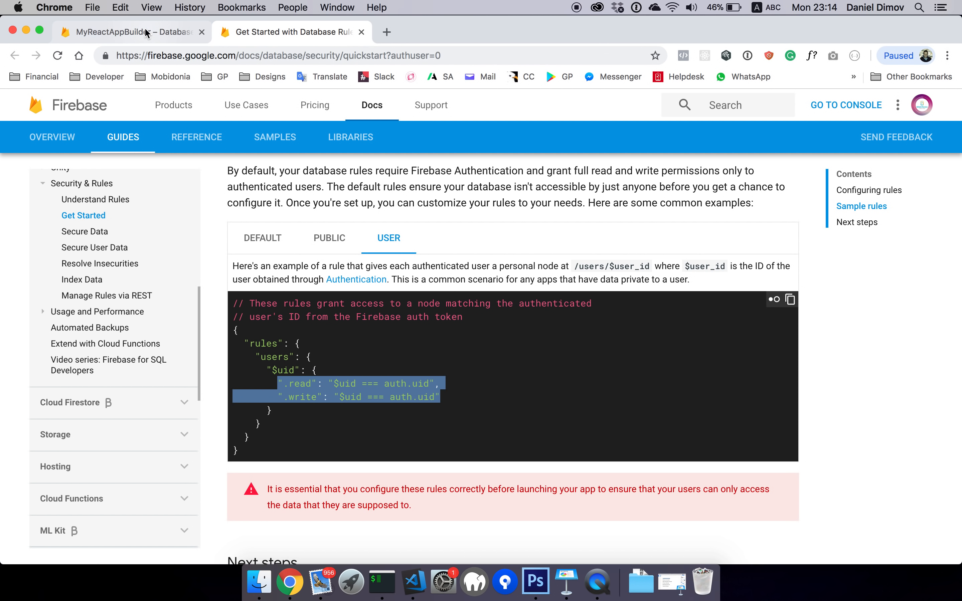
pyautogui.click(131, 32)
pyautogui.moveTo(327, 323); pyautogui.dragTo(419, 333)
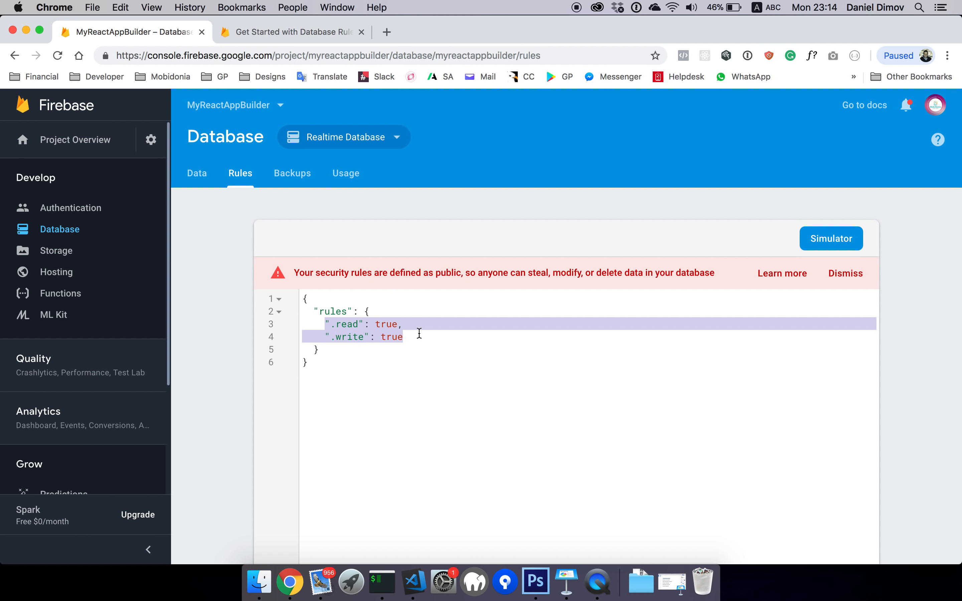
# Paste the USER uid-based rules, fix the .write indentation, and publish them
pyautogui.press('super+v')
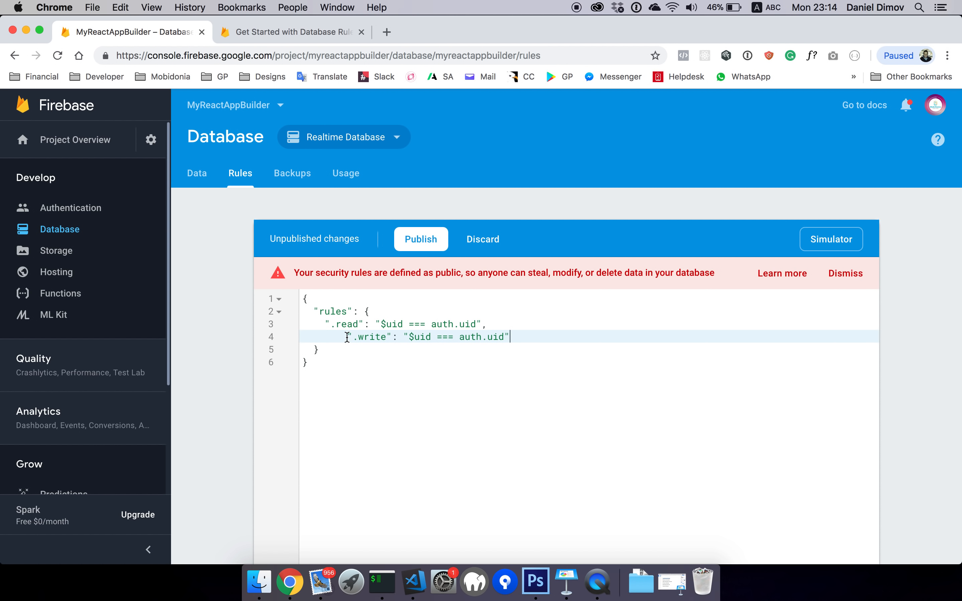
pyautogui.moveTo(347, 337); pyautogui.dragTo(330, 337)
pyautogui.press('BackSpace')
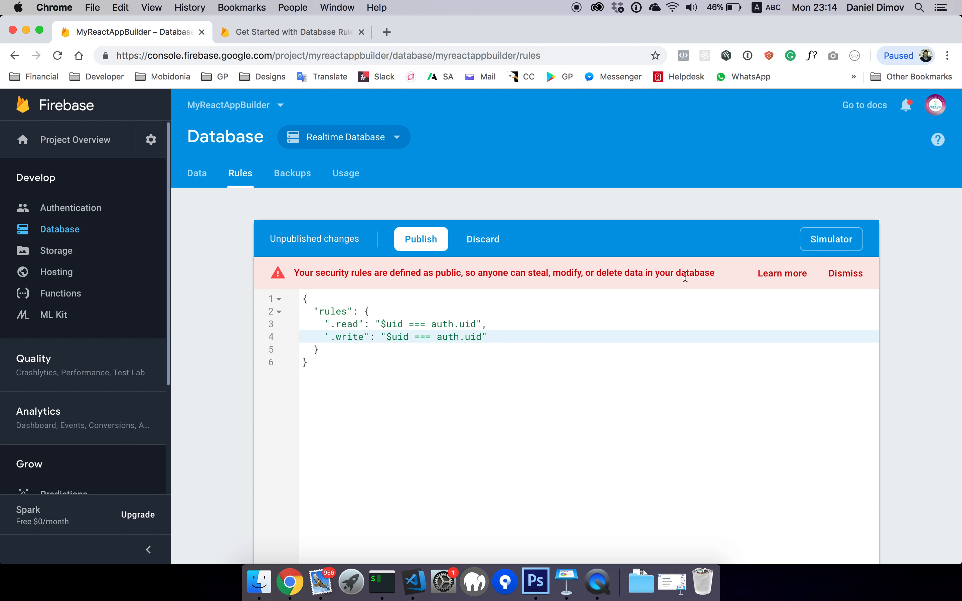
pyautogui.click(417, 244)
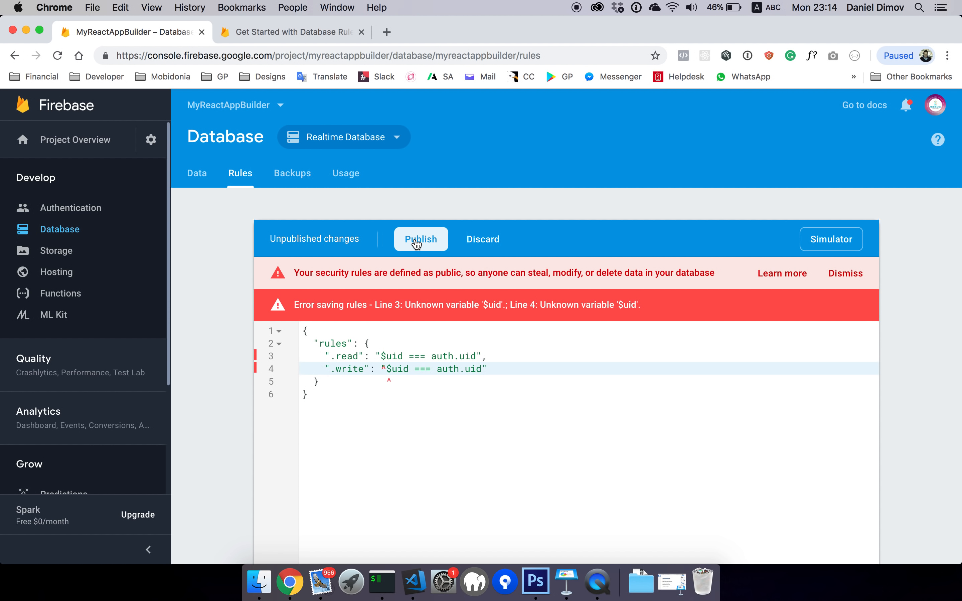
# Edit the read rule back toward open access and publish the database rules again
pyautogui.click(380, 355)
pyautogui.press('BackSpace')
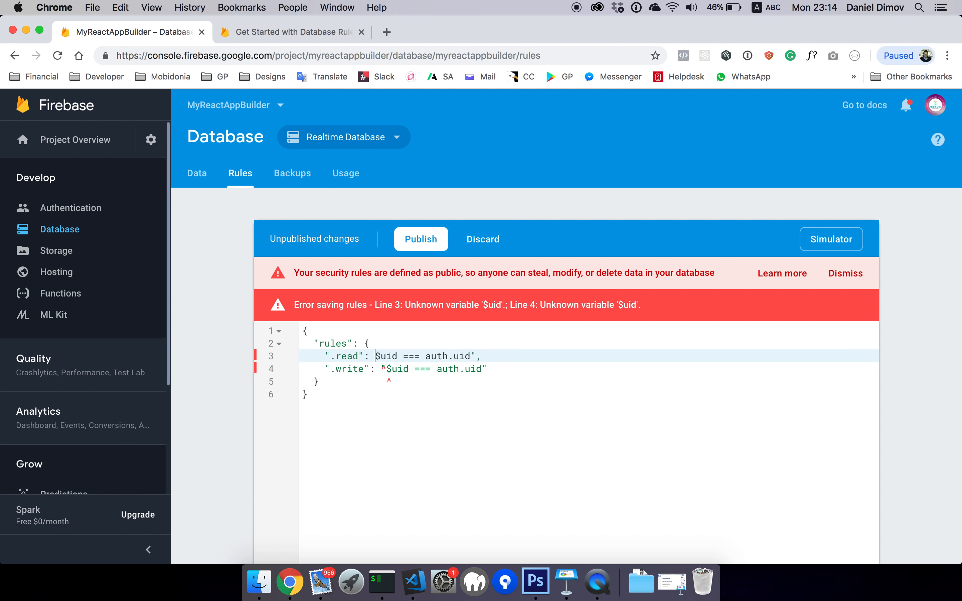
pyautogui.write('"')
pyautogui.press('super+z')
pyautogui.press('super+z')
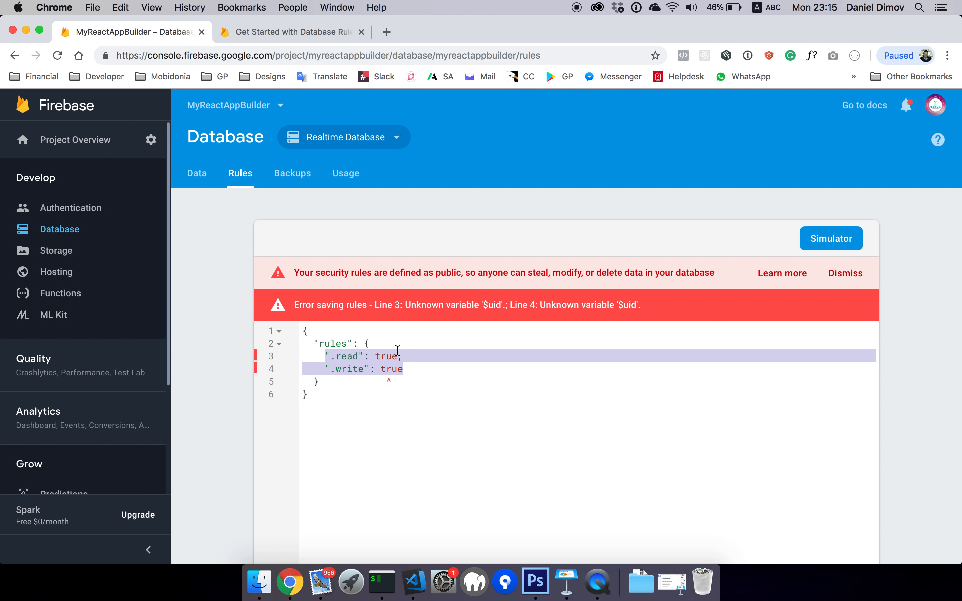
pyautogui.press('super+shift+z')
pyautogui.press('super+shift+z')
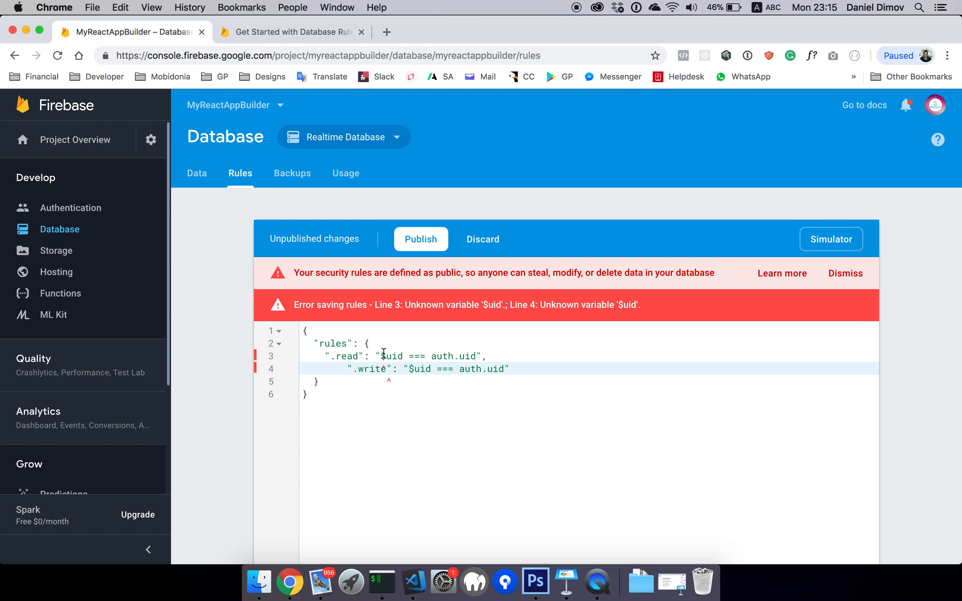
pyautogui.click(380, 355)
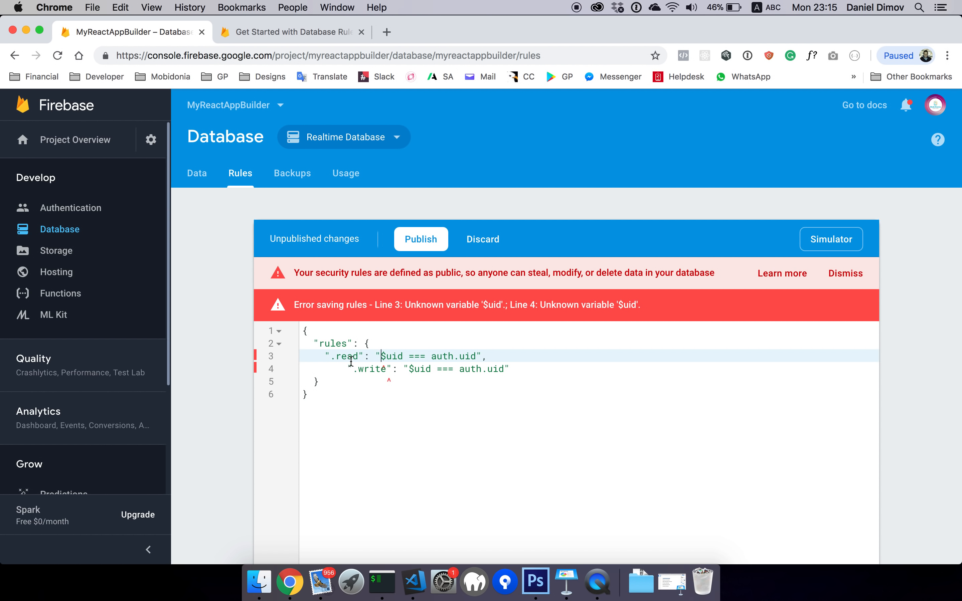
pyautogui.click(436, 247)
# Recheck the published rules and close the database rules documentation tab
pyautogui.hscroll(-5, 464, 415)
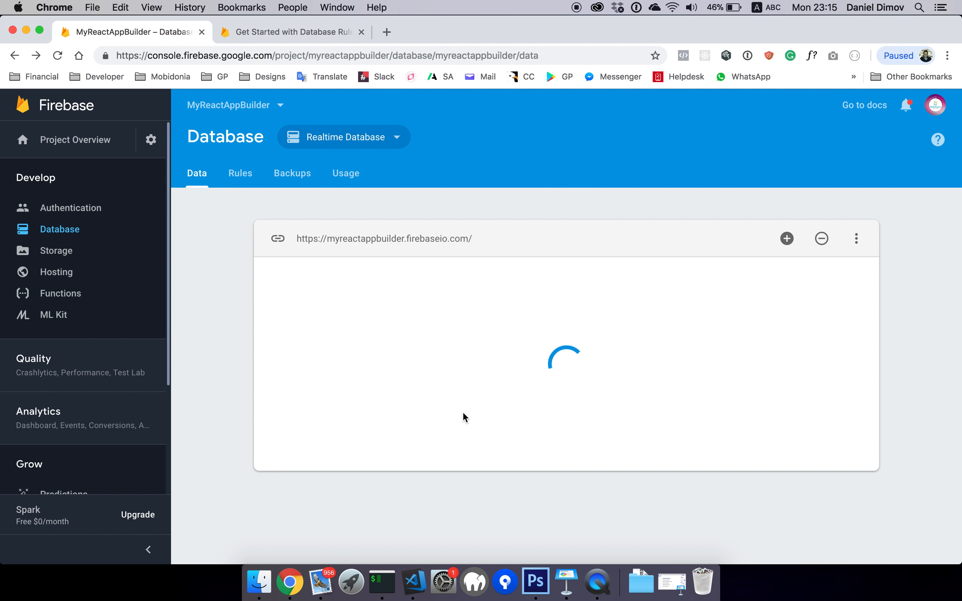
pyautogui.click(238, 175)
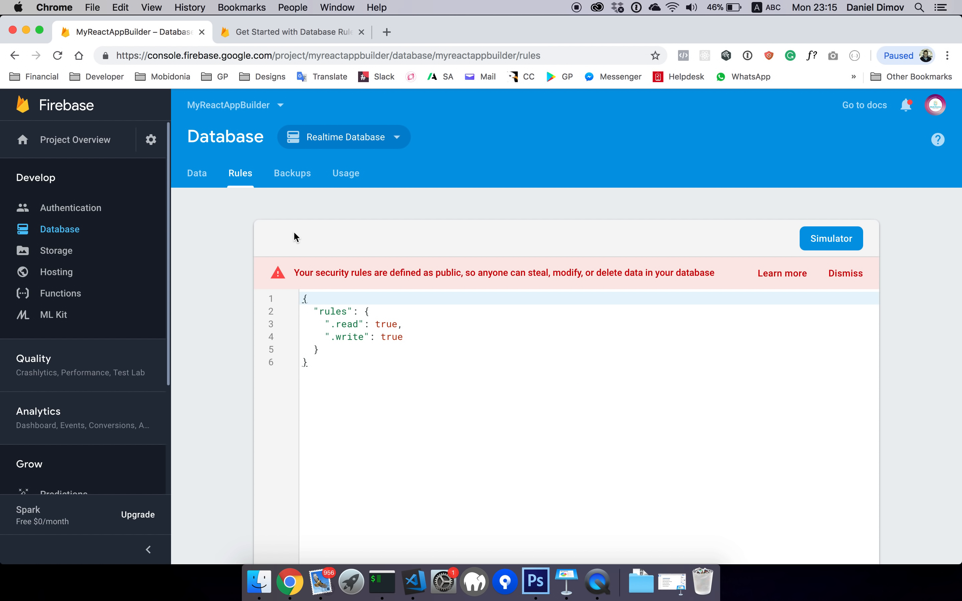
pyautogui.click(244, 35)
pyautogui.click(362, 32)
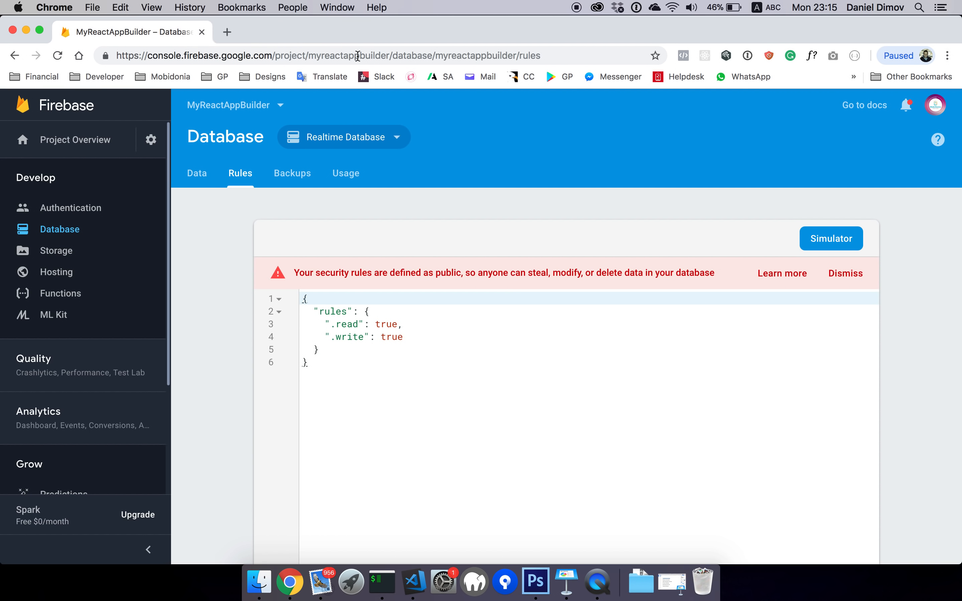
pyautogui.click(414, 581)
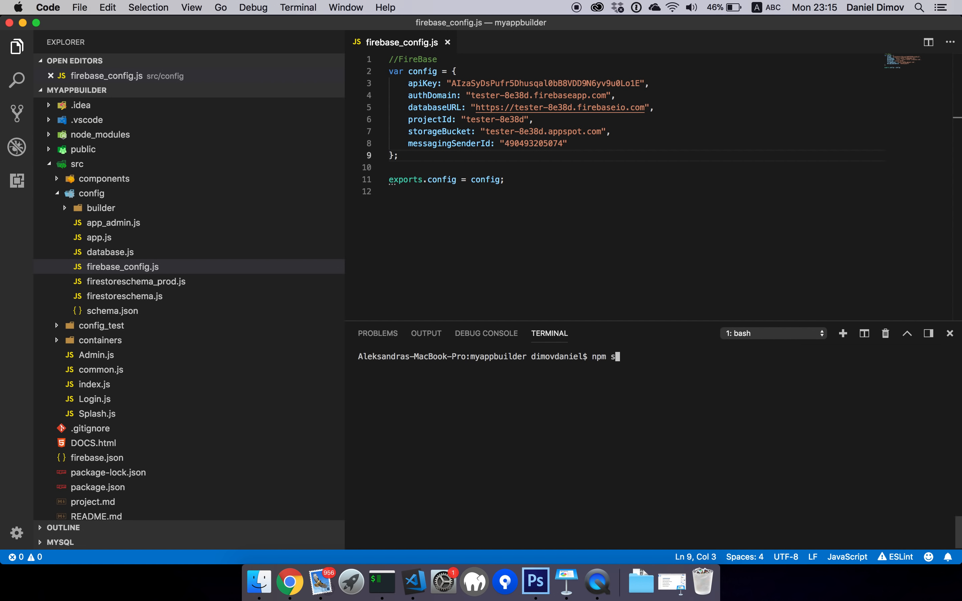
# Run npm start in the VS Code terminal to launch the development server
pyautogui.press('Return')
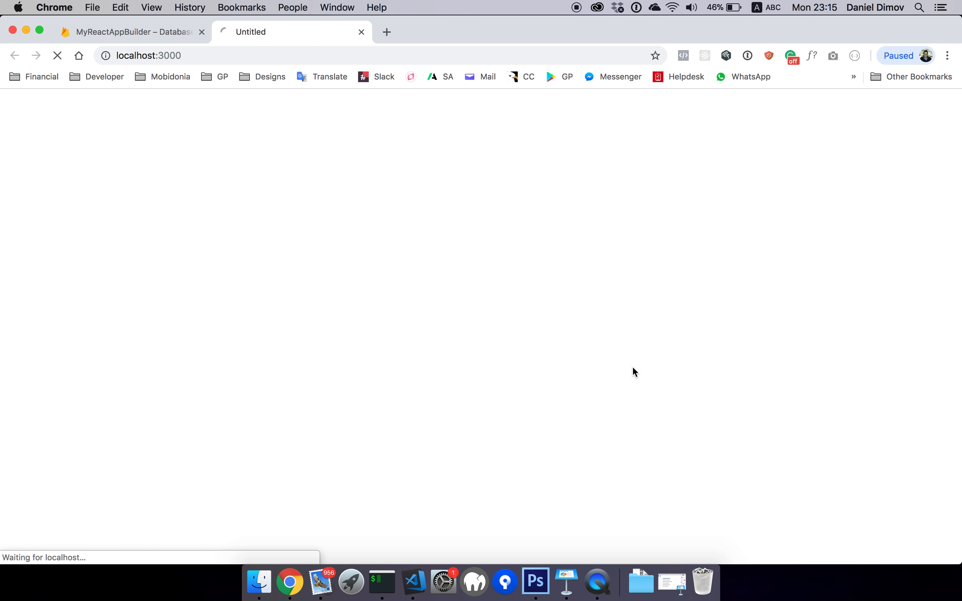
# Check the localhost:3000 address and server output, then try the App Admin login fields
pyautogui.doubleClick(141, 58)
pyautogui.doubleClick(169, 55)
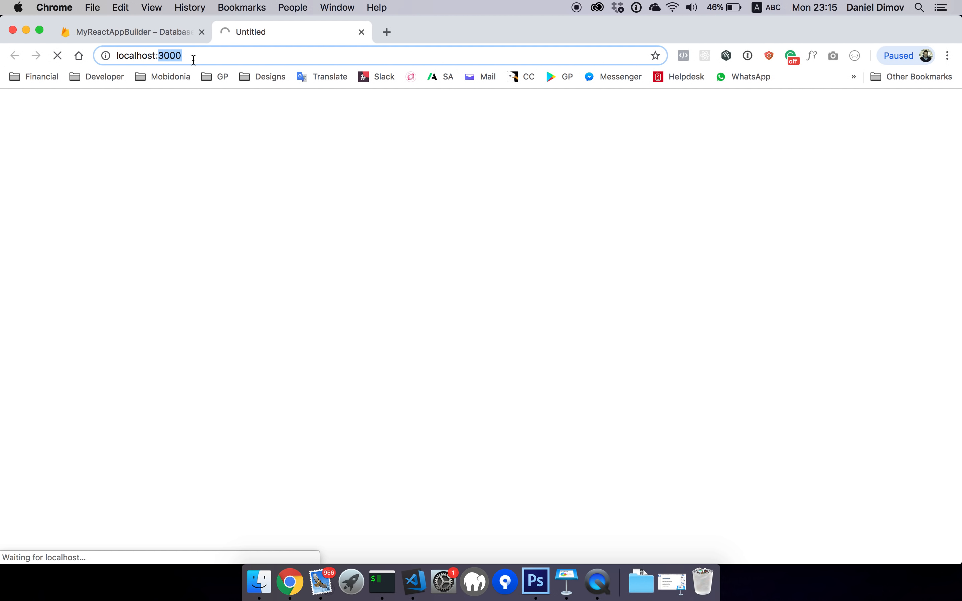
pyautogui.click(160, 58)
pyautogui.click(415, 587)
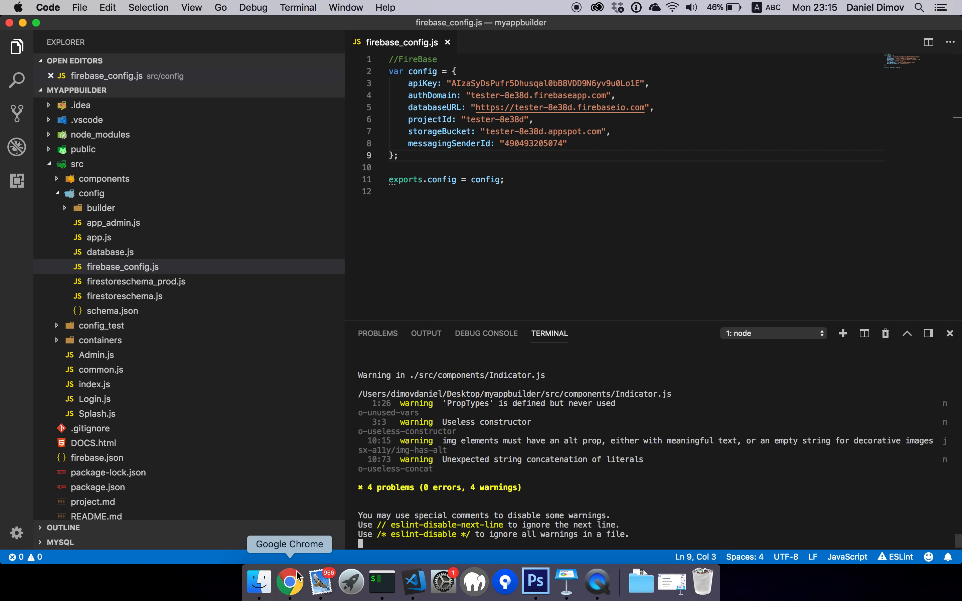
pyautogui.click(290, 582)
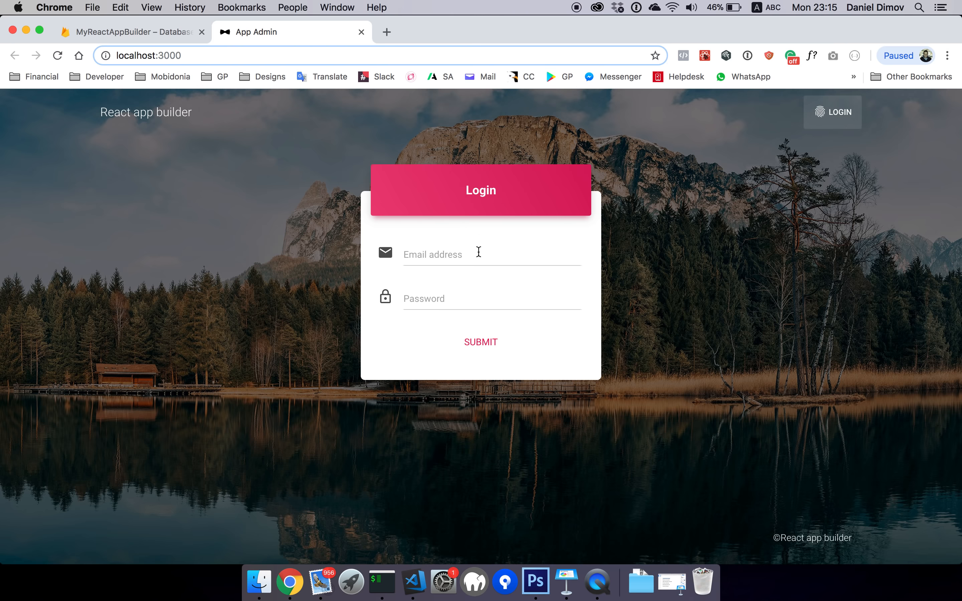
pyautogui.click(447, 253)
pyautogui.click(429, 297)
# Enable Email/Password sign-in under Authentication and open the Users add-user form
pyautogui.click(142, 29)
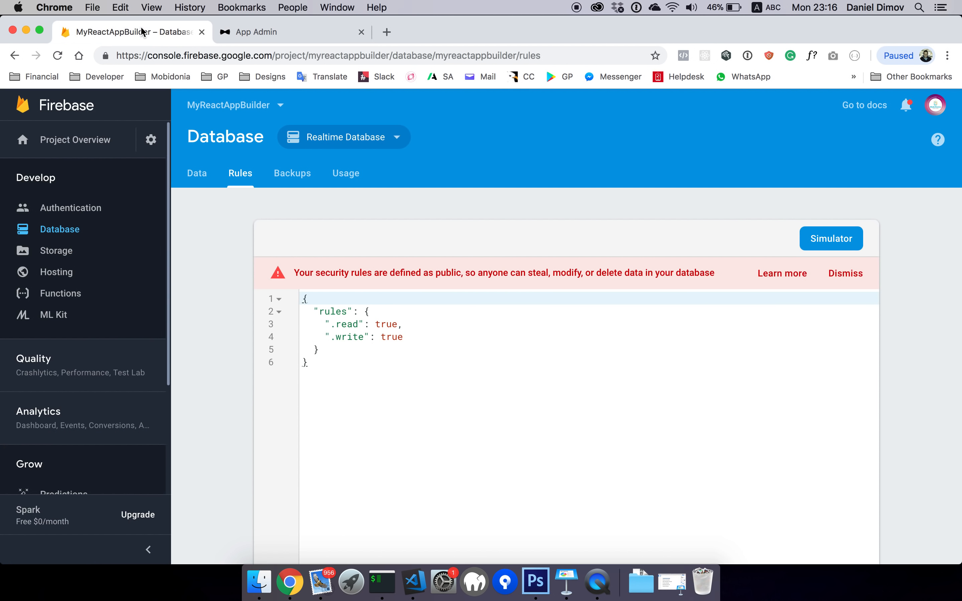
pyautogui.click(76, 209)
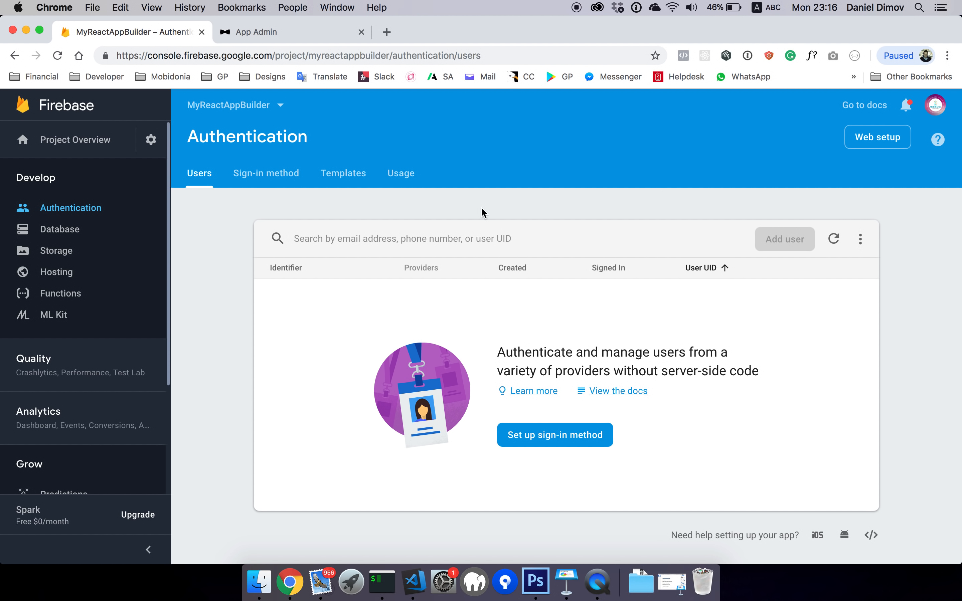
pyautogui.moveTo(785, 243)
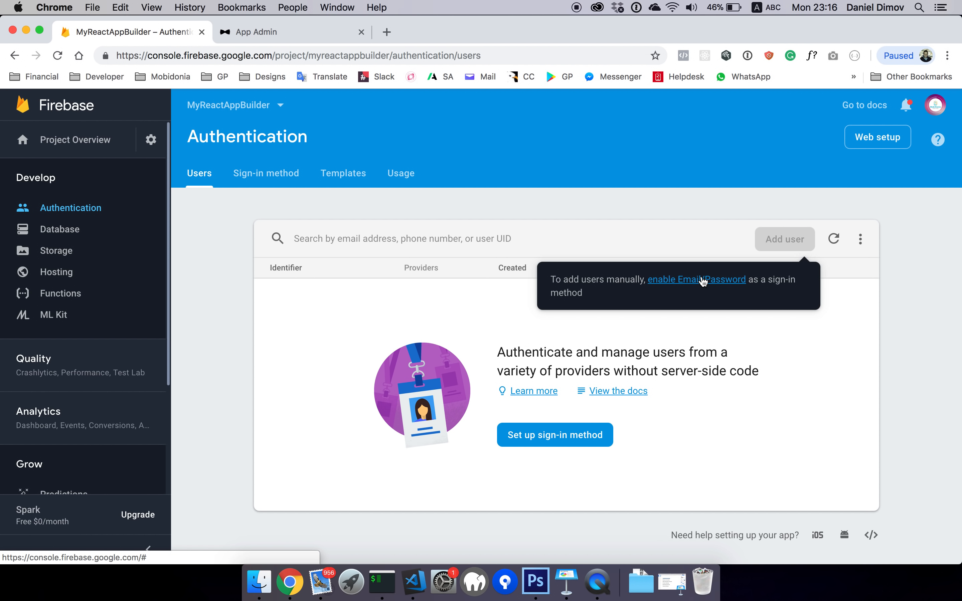
pyautogui.click(566, 437)
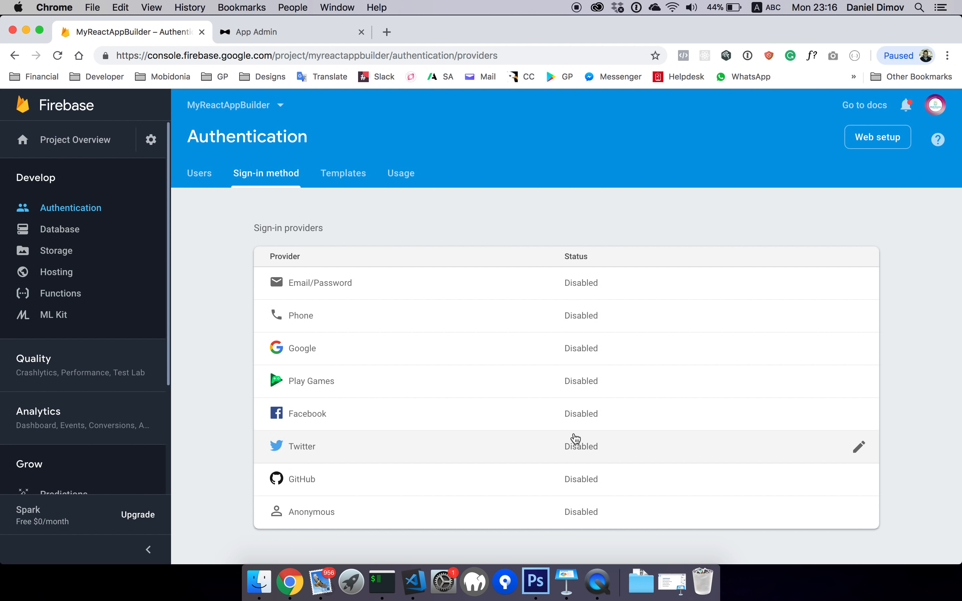
pyautogui.click(859, 284)
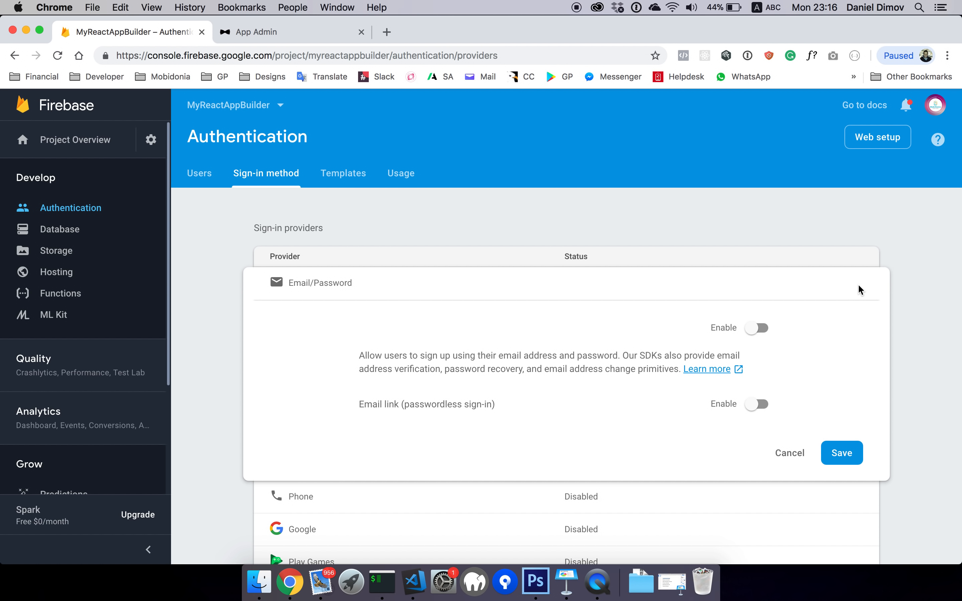
pyautogui.click(757, 328)
pyautogui.click(757, 404)
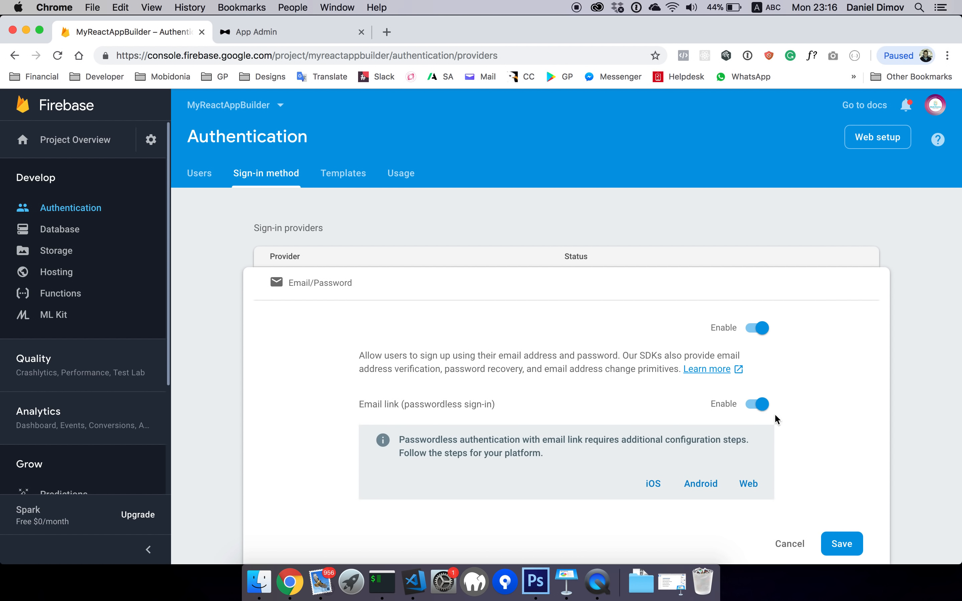
pyautogui.click(837, 547)
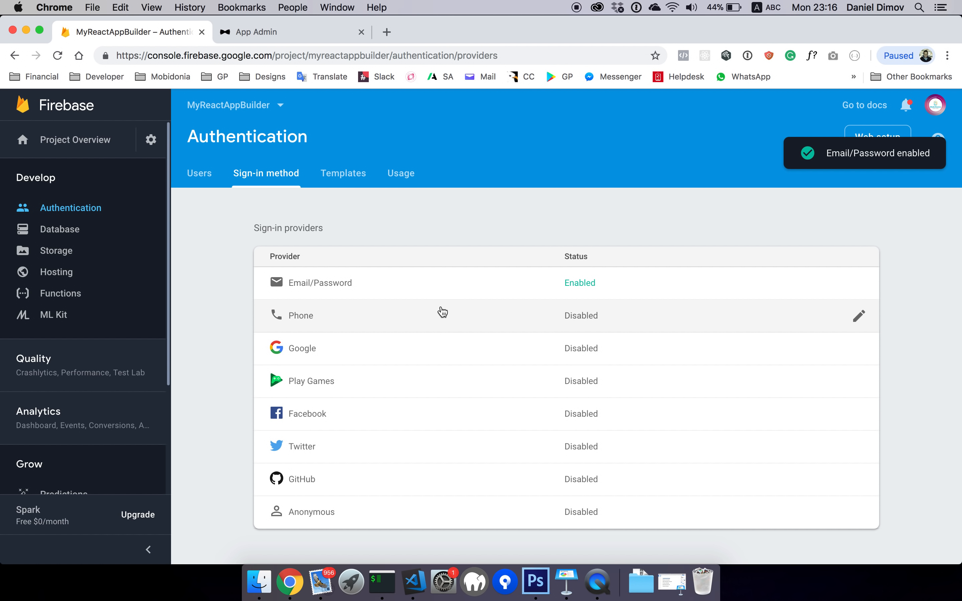
pyautogui.click(198, 176)
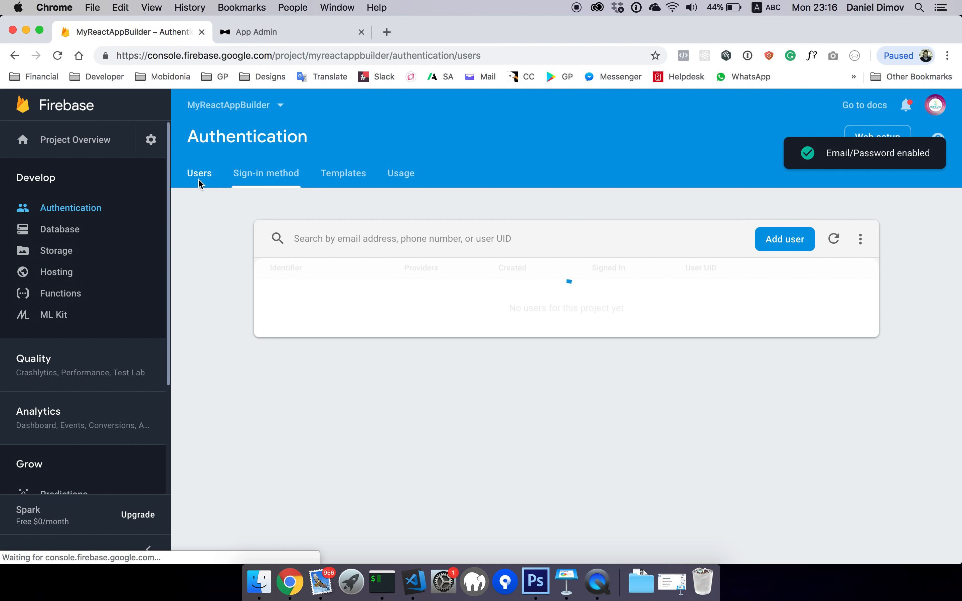
pyautogui.click(776, 244)
# Create a new Firebase Email/Password user with the admin e-mail address and a password
pyautogui.click(406, 346)
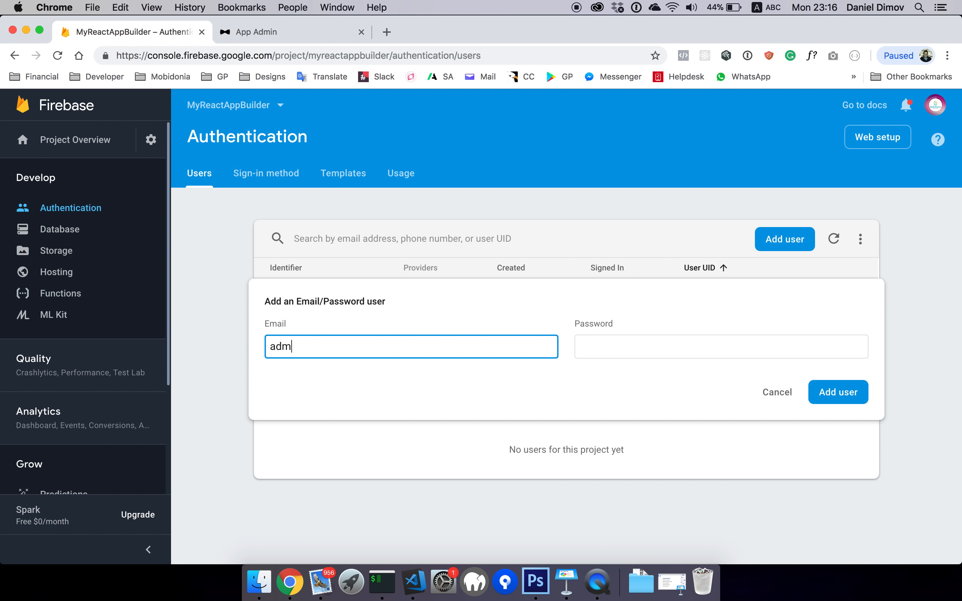
pyautogui.press('Tab')
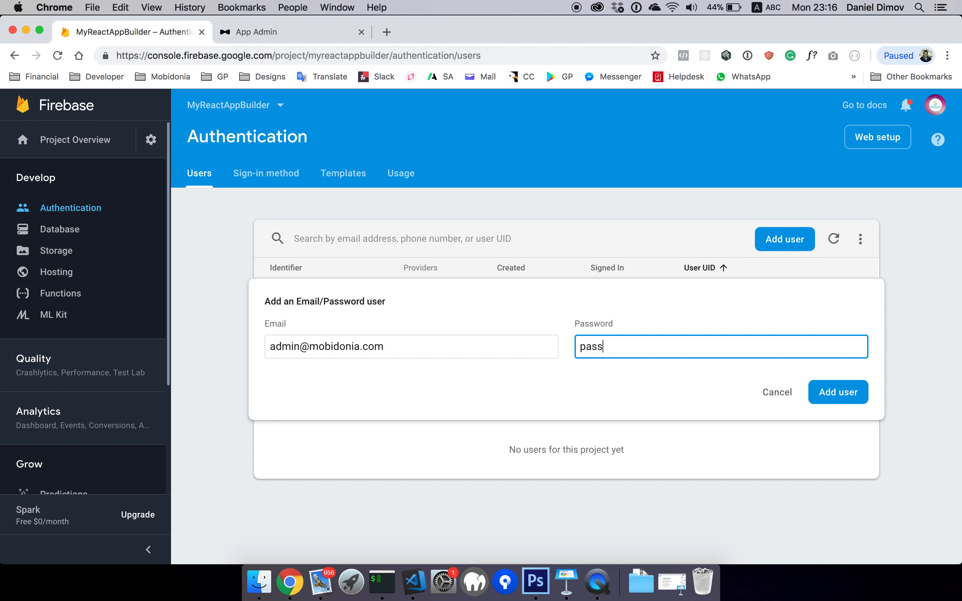
pyautogui.tripleClick(345, 351)
pyautogui.press('super+c')
pyautogui.click(831, 392)
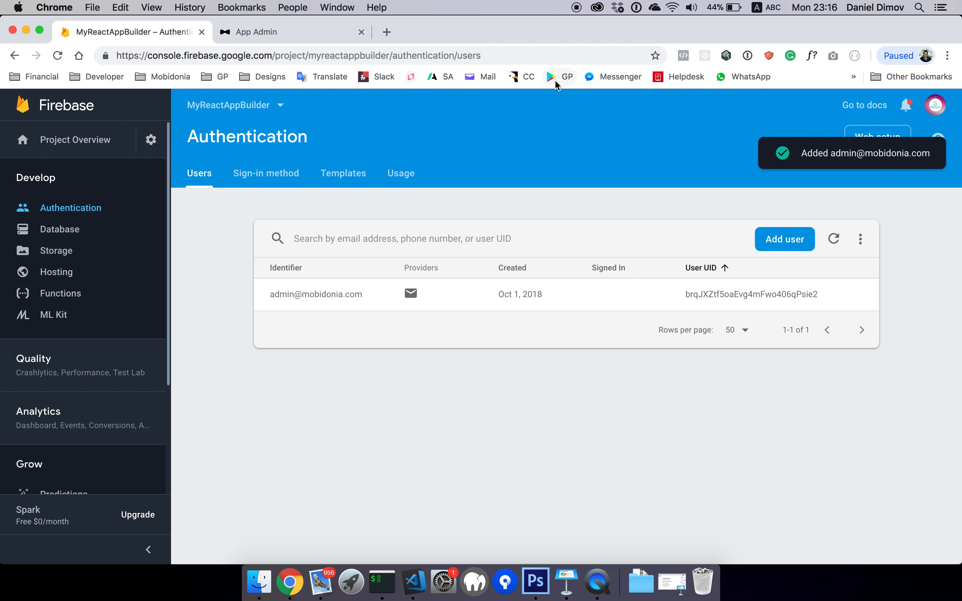
# Paste the admin e-mail into the React app's login e-mail field
pyautogui.click(283, 37)
pyautogui.click(418, 251)
pyautogui.press('super+v')
pyautogui.click(418, 301)
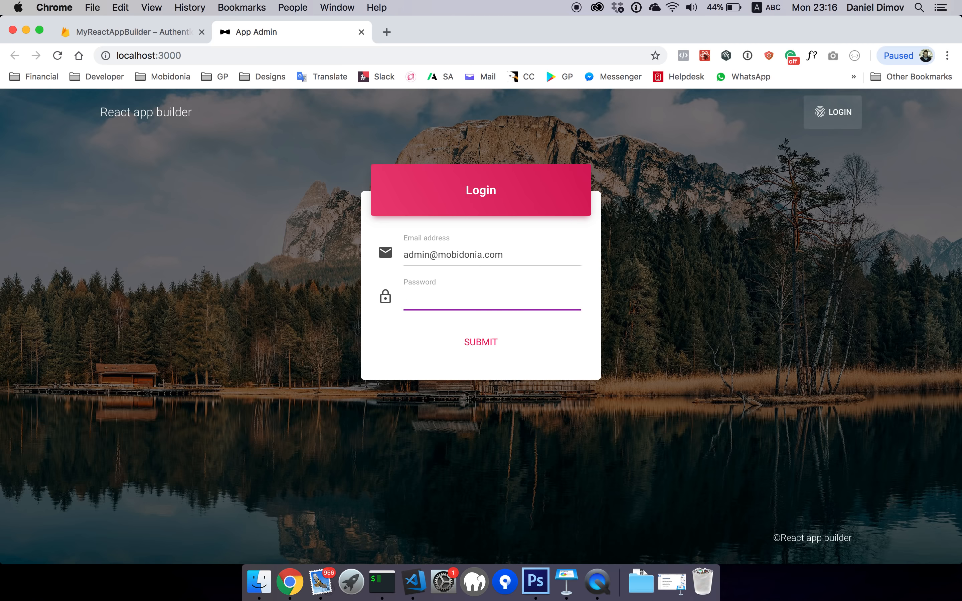
# Submit the admin login, which fails with a 'no user record' error, then return to Firebase users
pyautogui.click(489, 342)
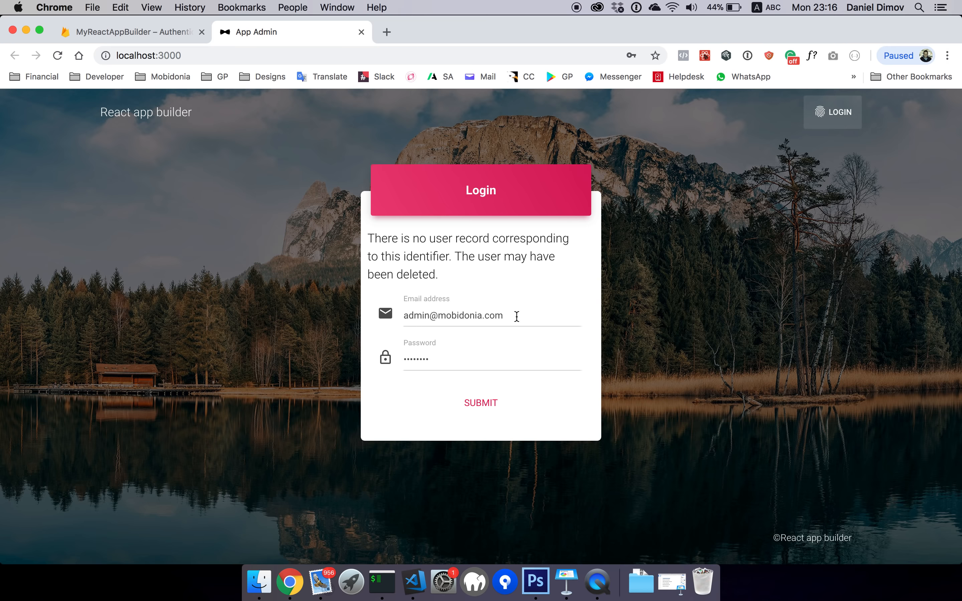
pyautogui.click(134, 32)
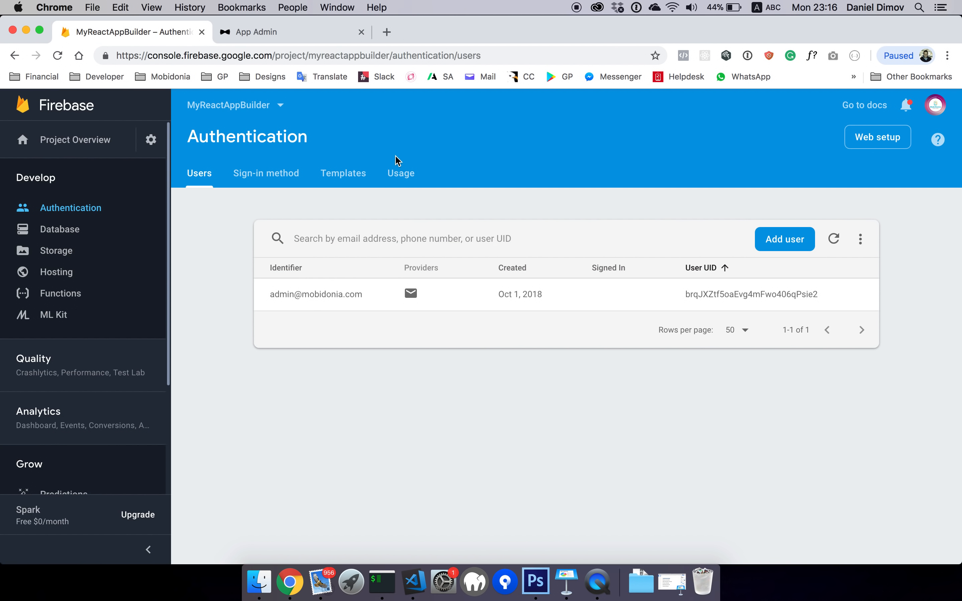
# Copy the config object from Firebase's web app snippet and bring up firebase_config.js
pyautogui.click(869, 139)
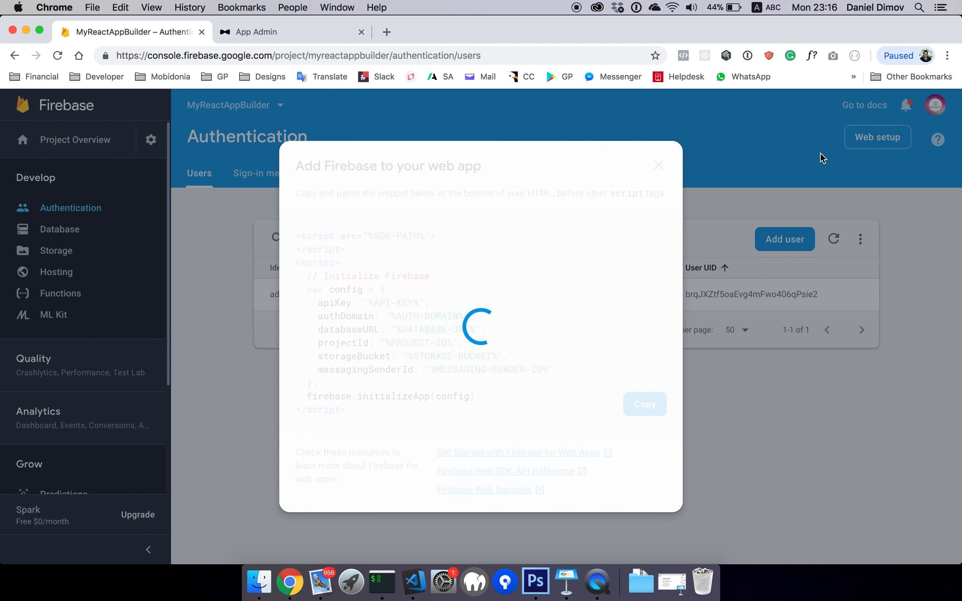
pyautogui.moveTo(250, 283); pyautogui.dragTo(267, 377)
pyautogui.press('super+c')
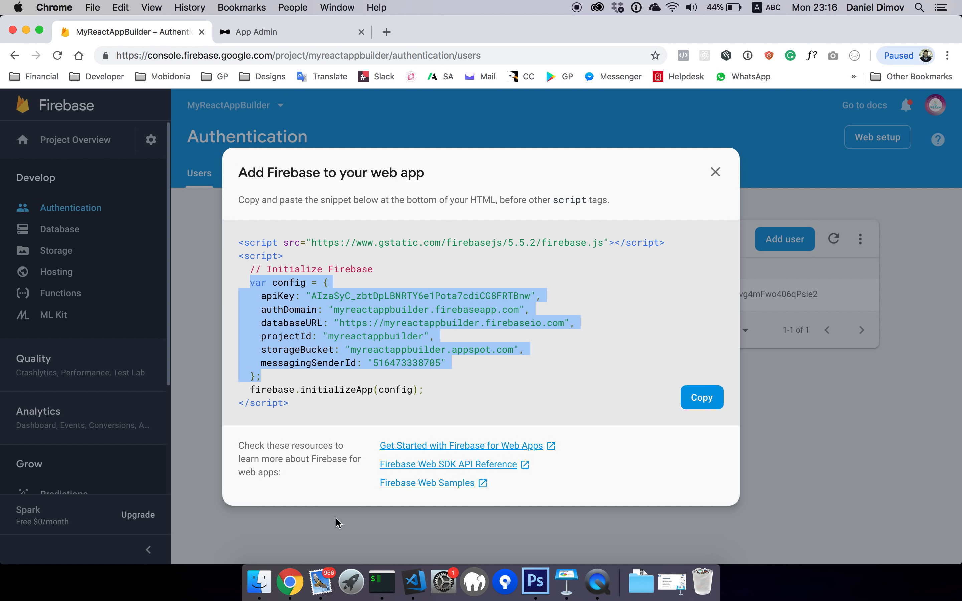
pyautogui.click(414, 581)
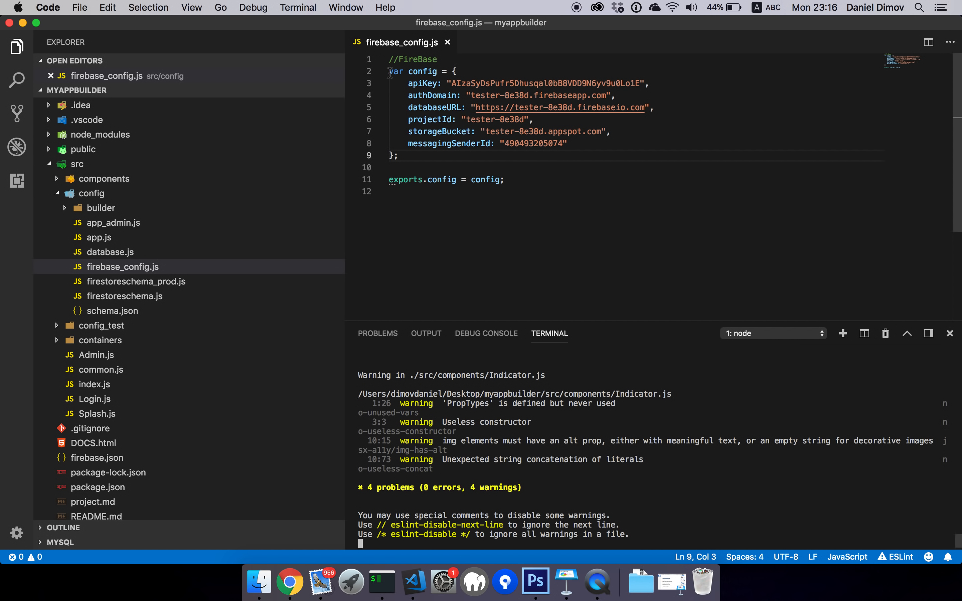
# Replace the tester-8e38d config in firebase_config.js with the myreactappbuilder settings and save it
pyautogui.moveTo(389, 73); pyautogui.dragTo(399, 156)
pyautogui.press('super+v')
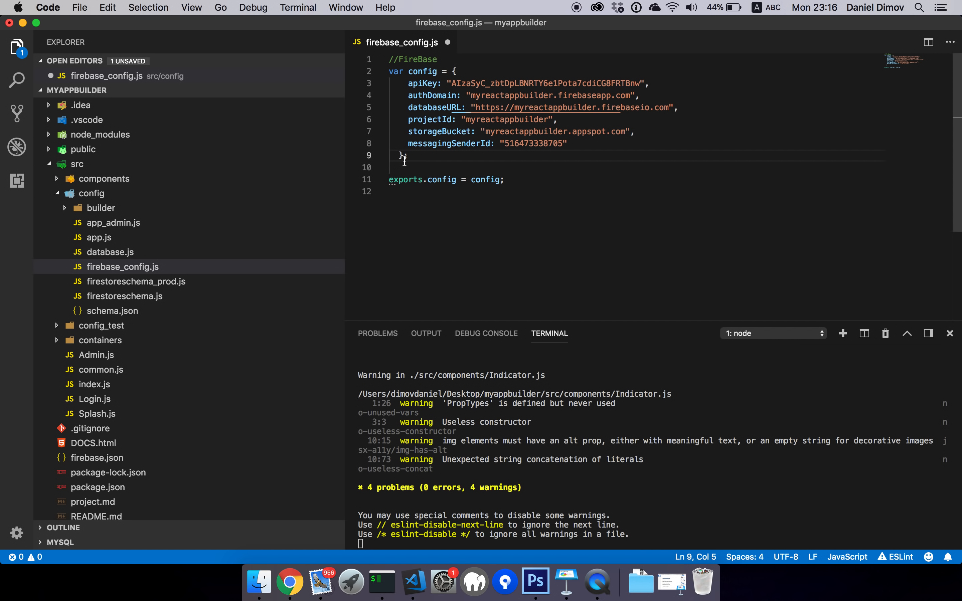
pyautogui.press('super+s')
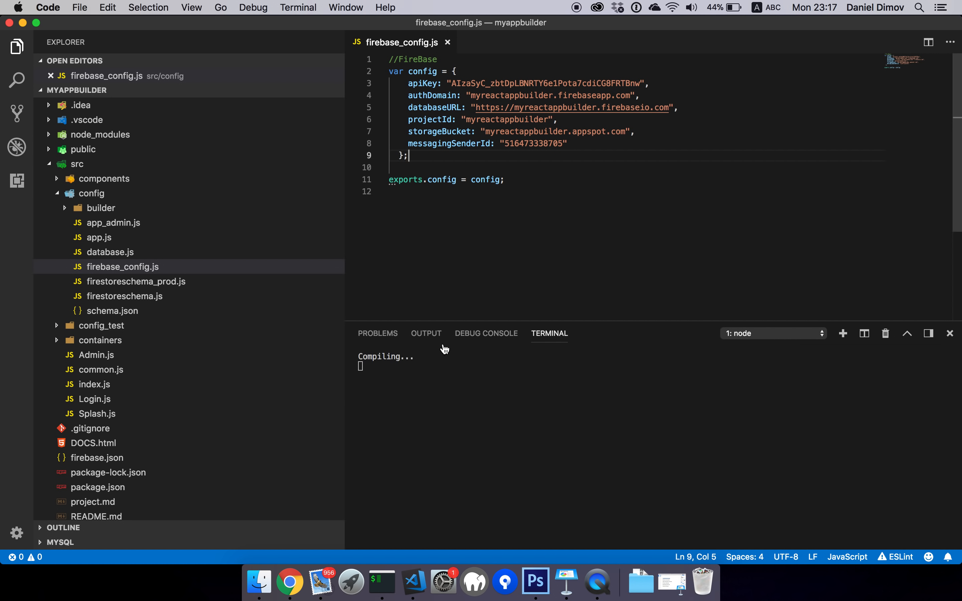
pyautogui.click(293, 589)
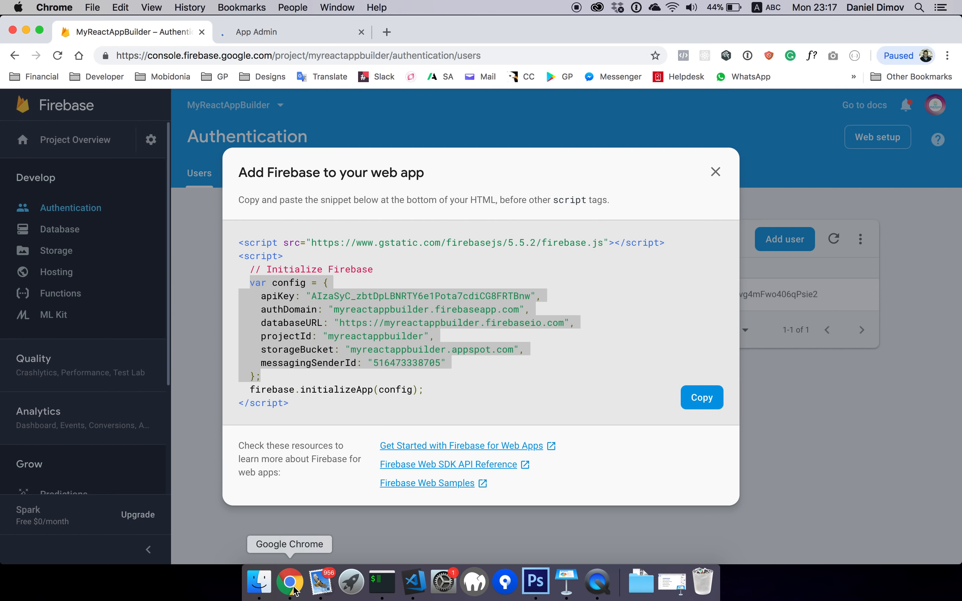
# Log into the local app builder with the admin e-mail and password
pyautogui.click(246, 34)
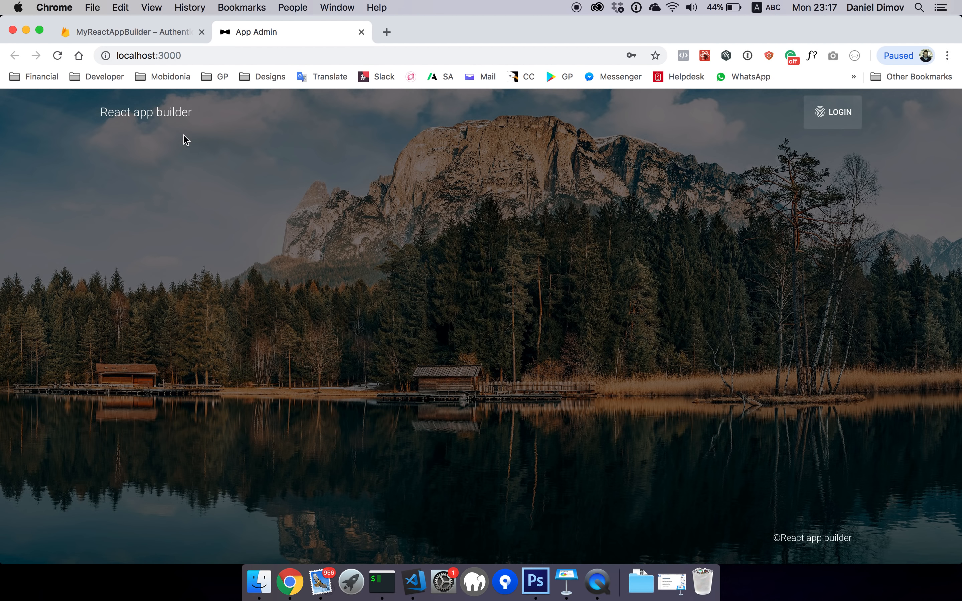
pyautogui.click(420, 257)
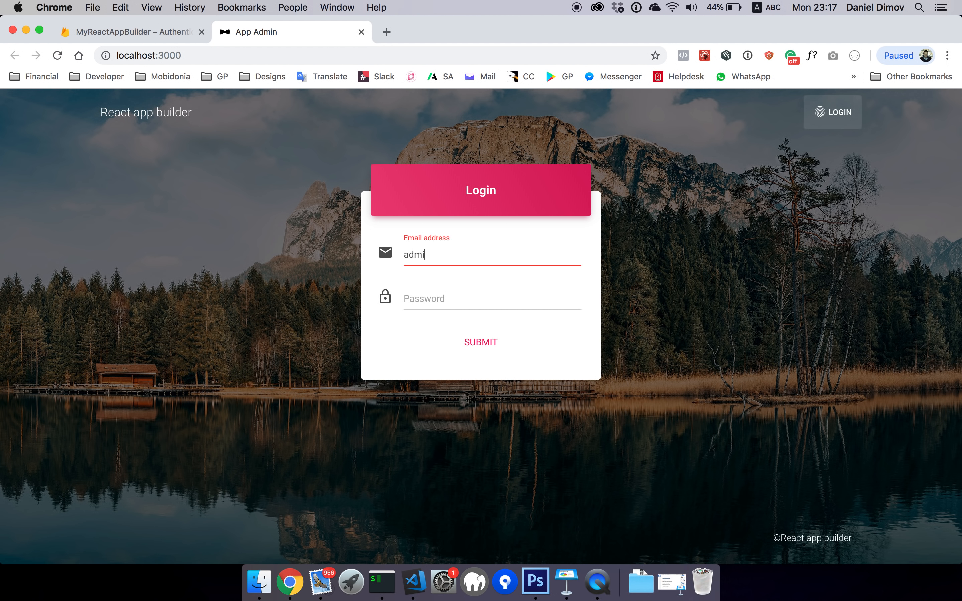
pyautogui.press('Tab')
pyautogui.write('•')
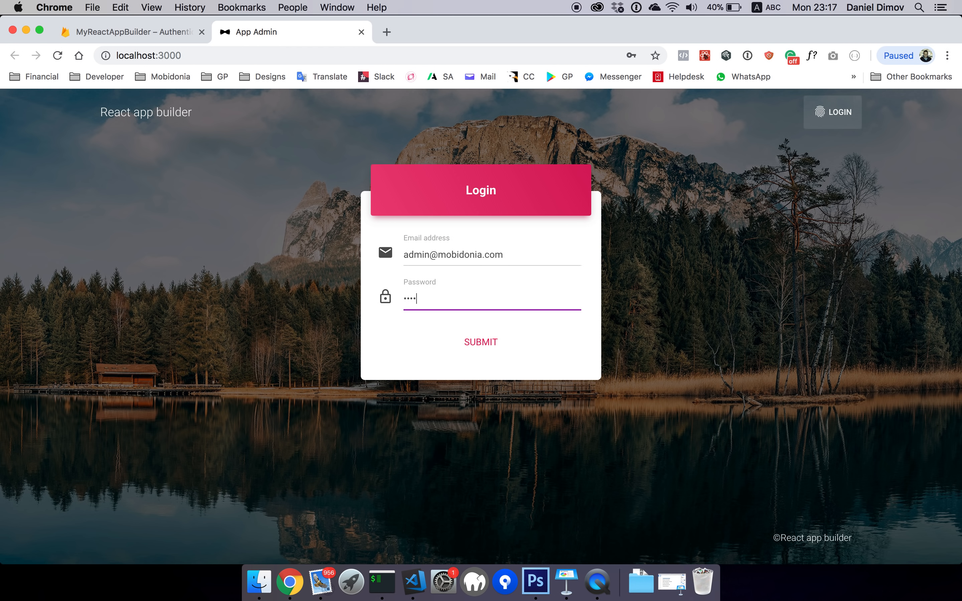
pyautogui.write('••••••')
pyautogui.click(488, 341)
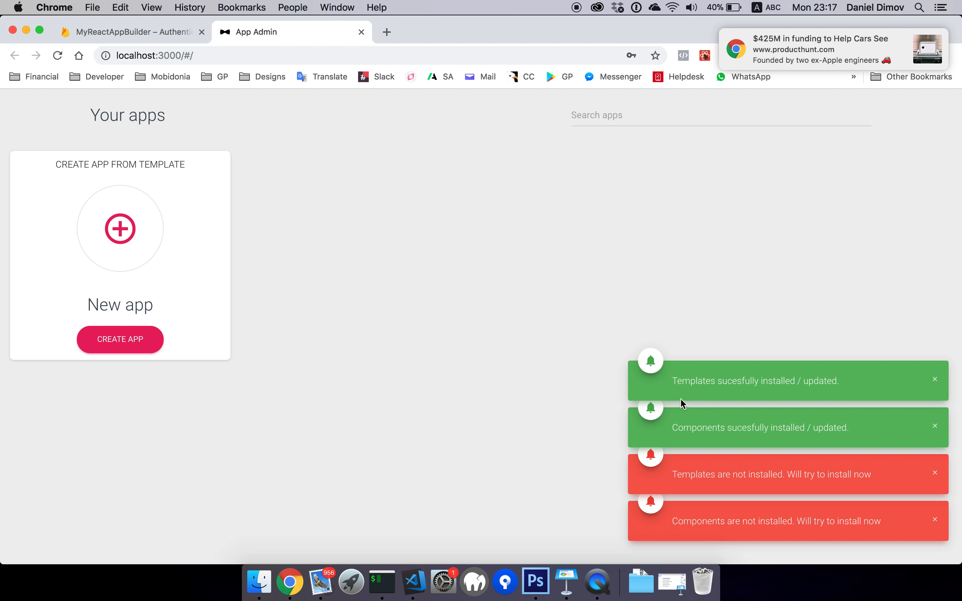
# Check the templates and components installed messages on Your apps, then go back to Firebase
pyautogui.moveTo(669, 386); pyautogui.dragTo(847, 387)
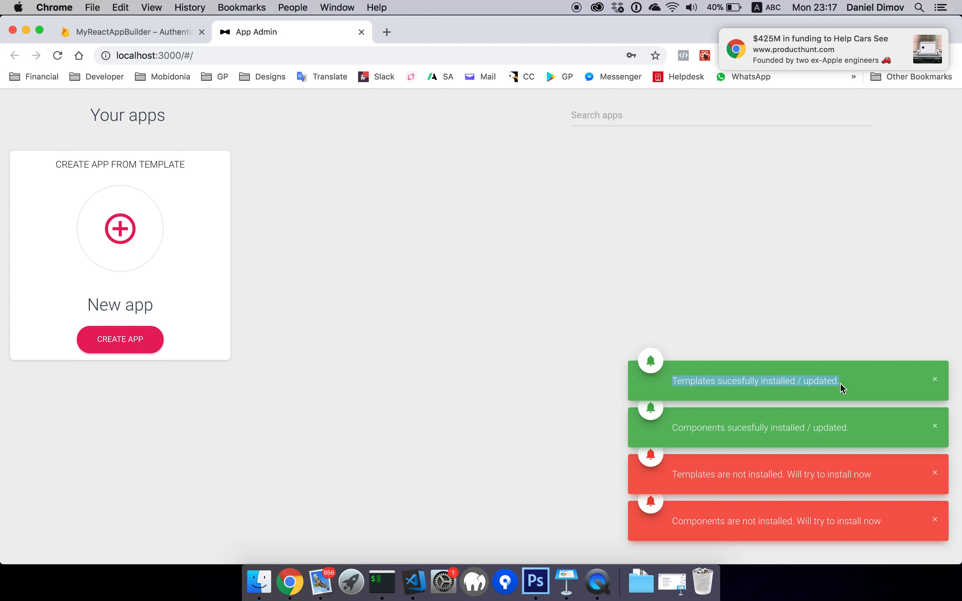
pyautogui.moveTo(683, 431); pyautogui.dragTo(853, 430)
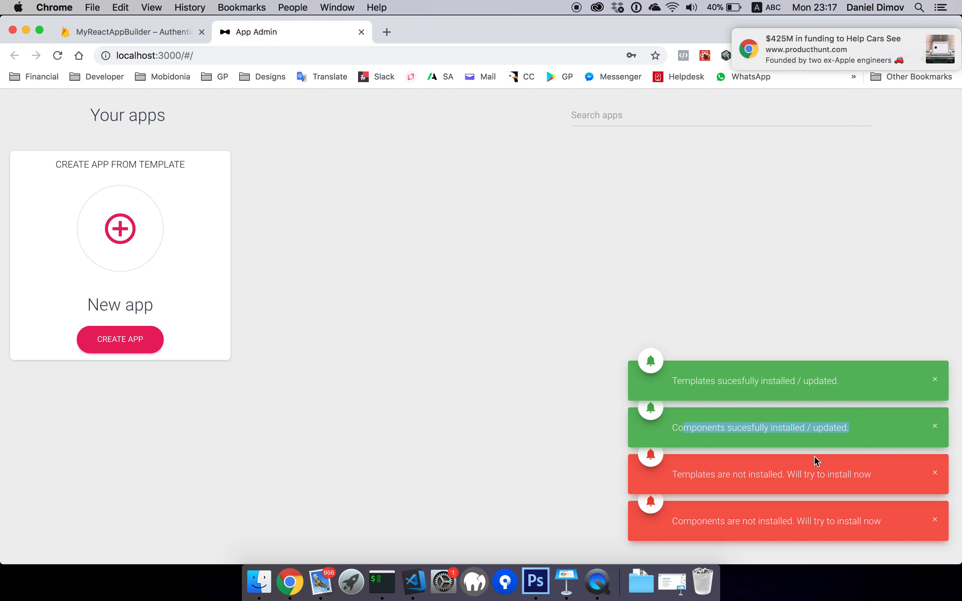
pyautogui.moveTo(706, 472); pyautogui.dragTo(753, 480)
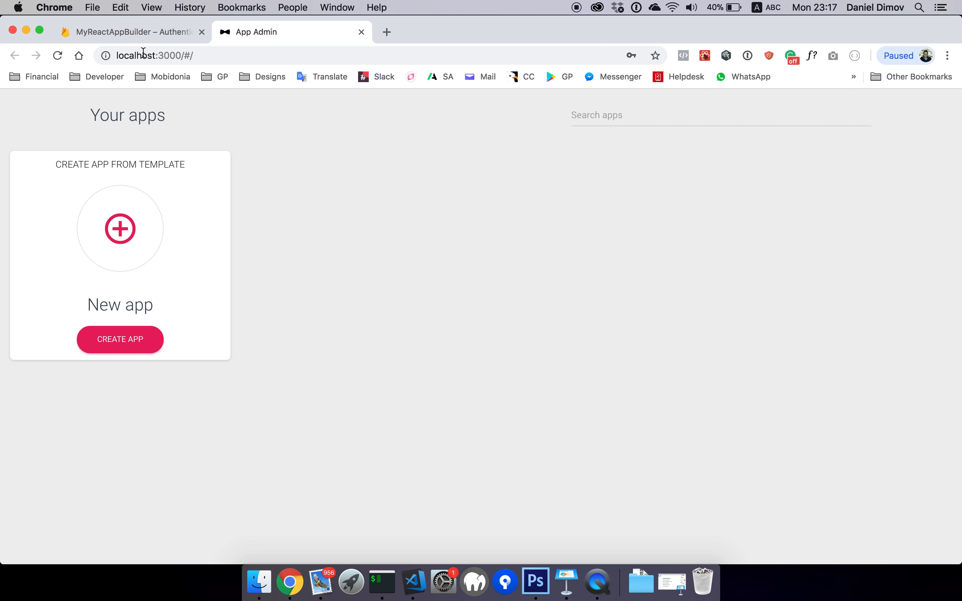
pyautogui.click(133, 33)
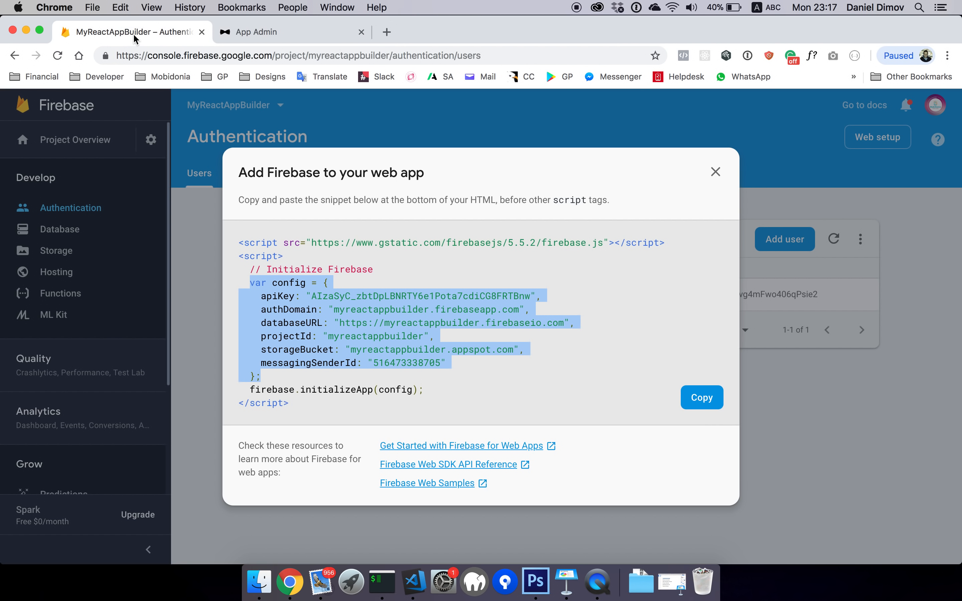
# Delete the stray id: 1 entry from the Realtime Database
pyautogui.click(715, 172)
pyautogui.click(94, 231)
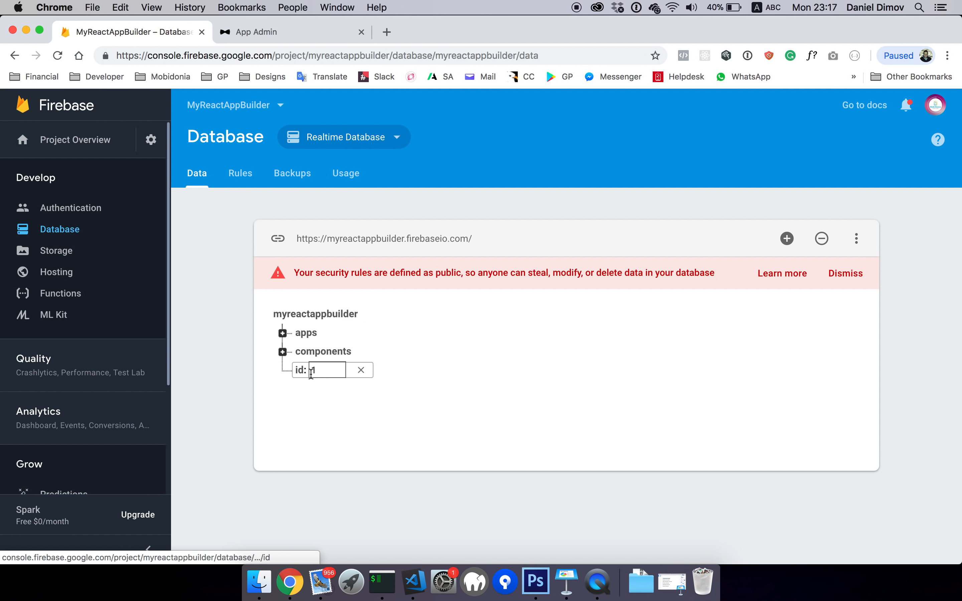
pyautogui.click(363, 370)
pyautogui.click(661, 399)
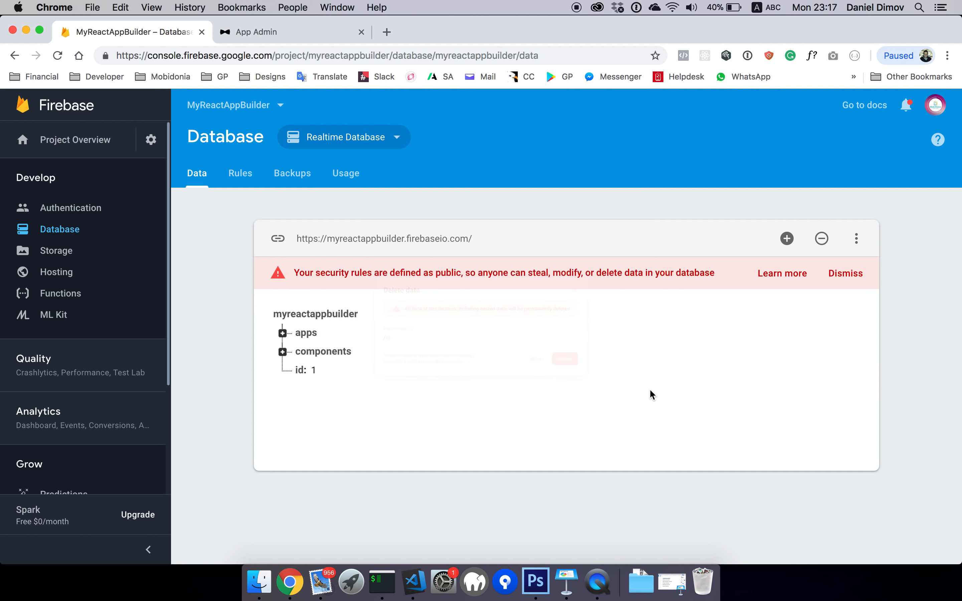
# Inspect the seeded apps and components nodes, including navigation menus, then return to App Admin
pyautogui.click(283, 335)
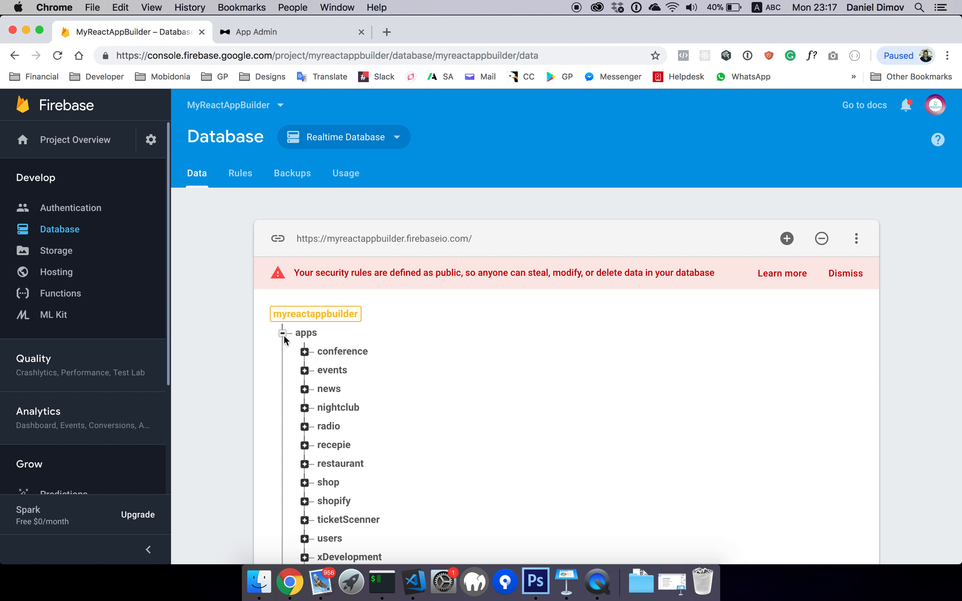
pyautogui.scroll(-3, 325, 415)
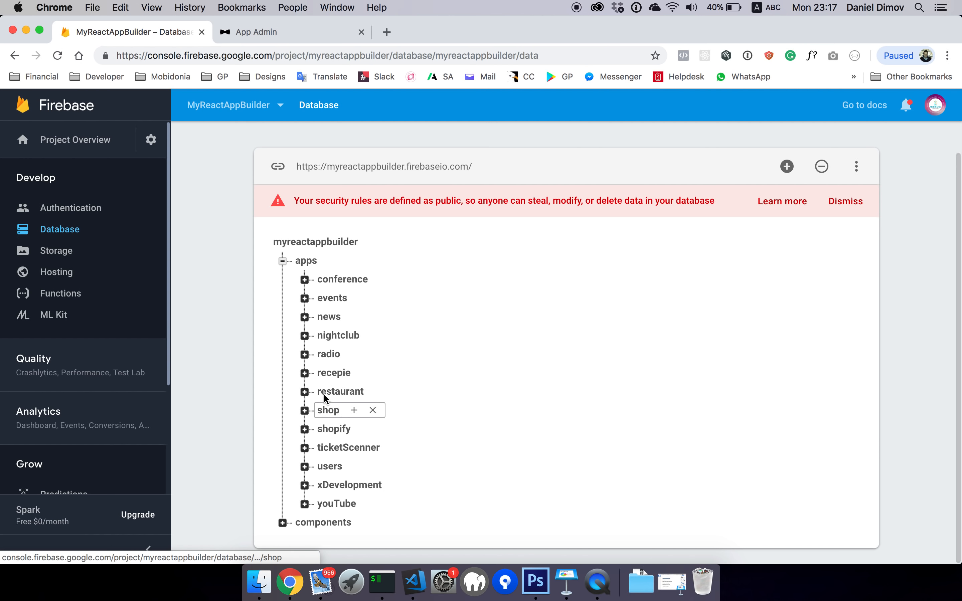
pyautogui.click(283, 260)
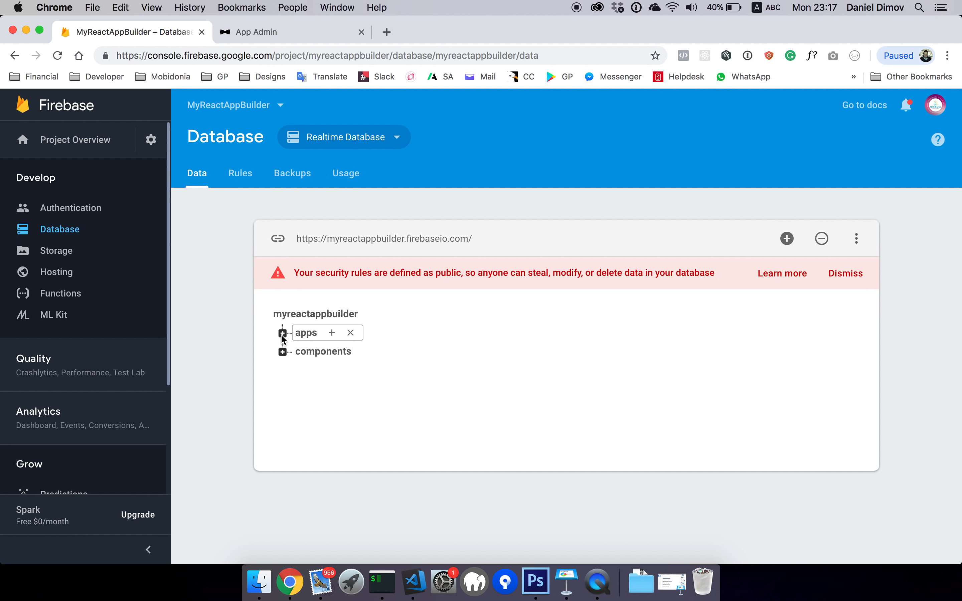
pyautogui.click(283, 352)
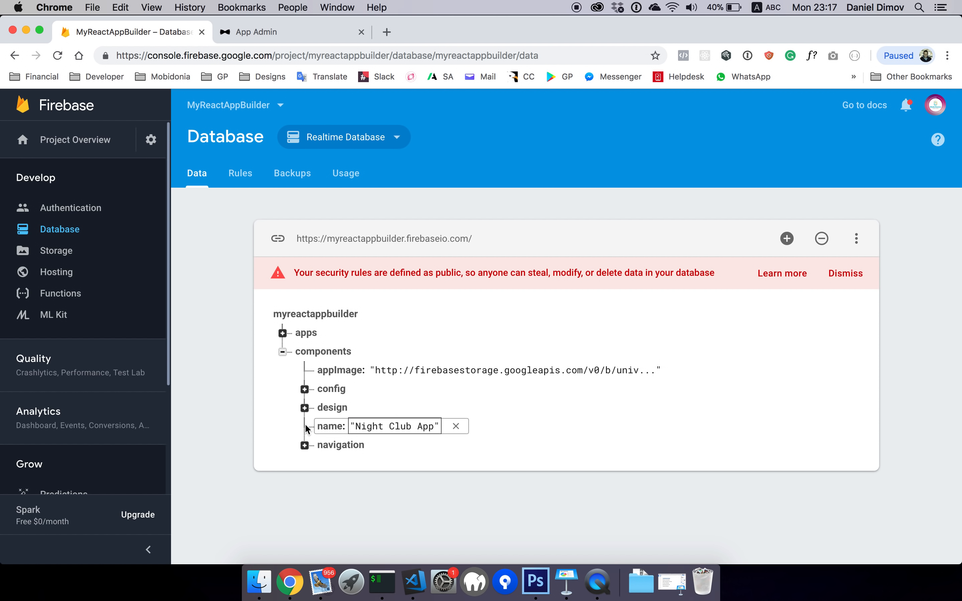
pyautogui.click(304, 445)
pyautogui.click(326, 463)
pyautogui.scroll(-8, 324, 464)
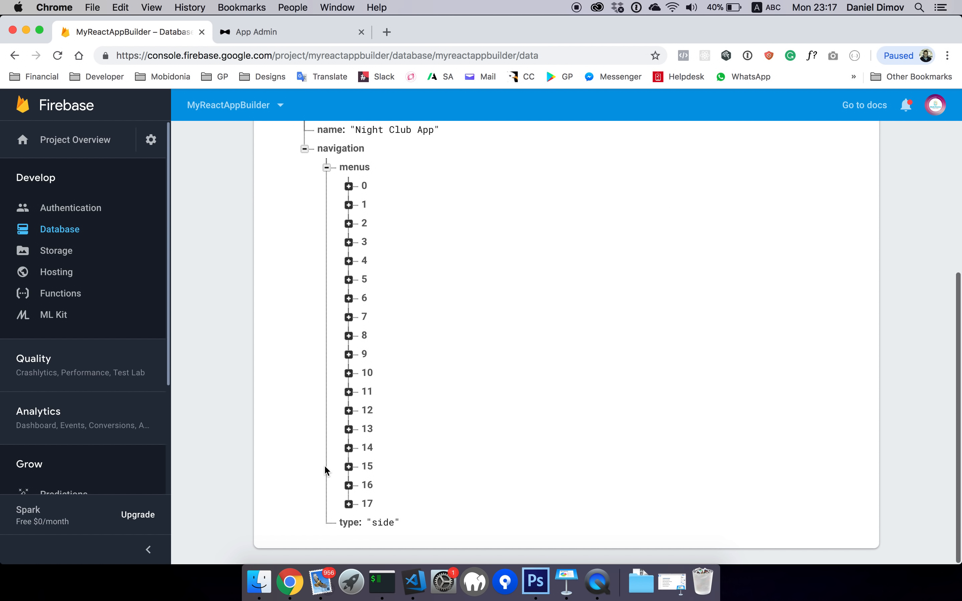
pyautogui.scroll(7, 324, 421)
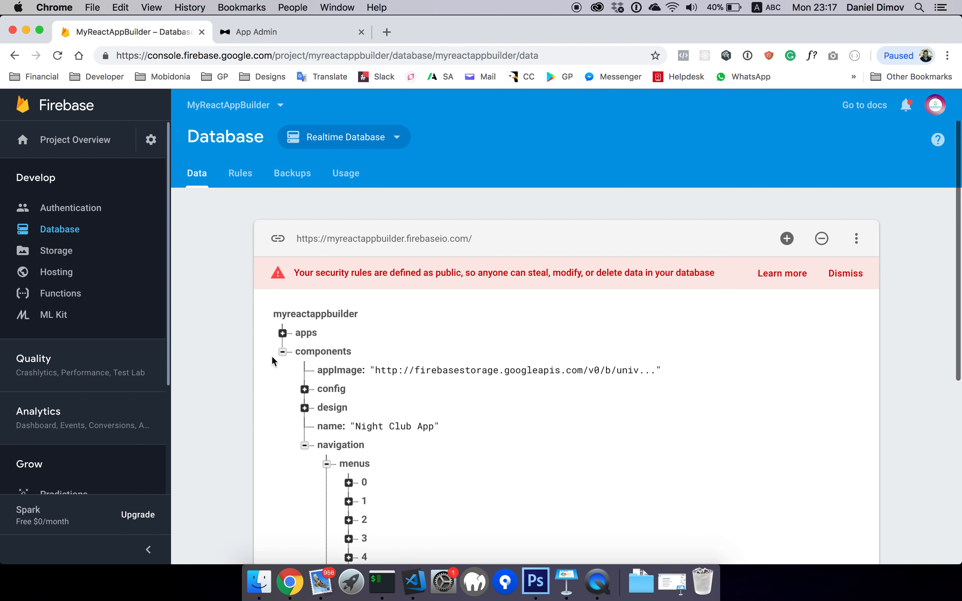
pyautogui.click(282, 351)
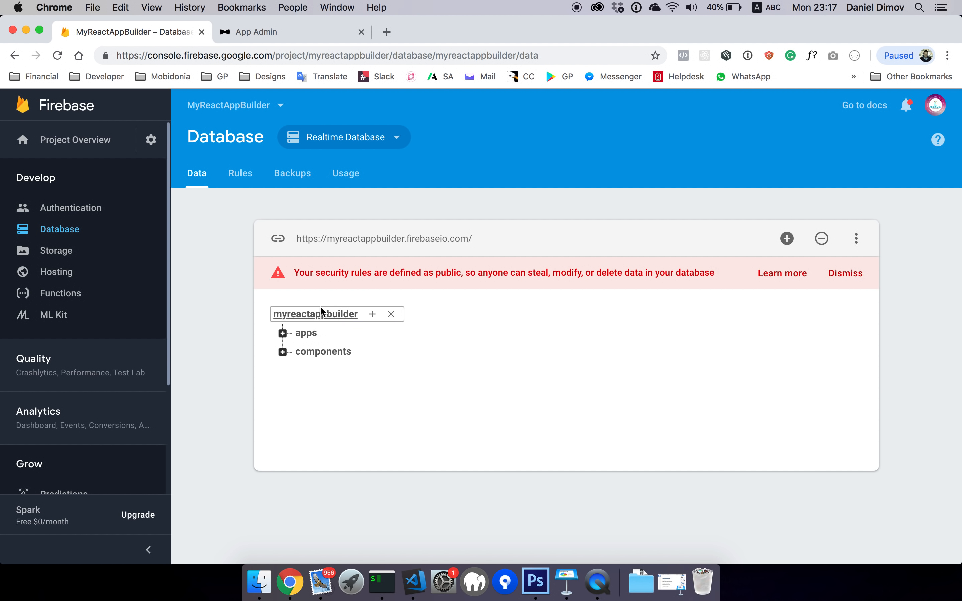
pyautogui.click(283, 333)
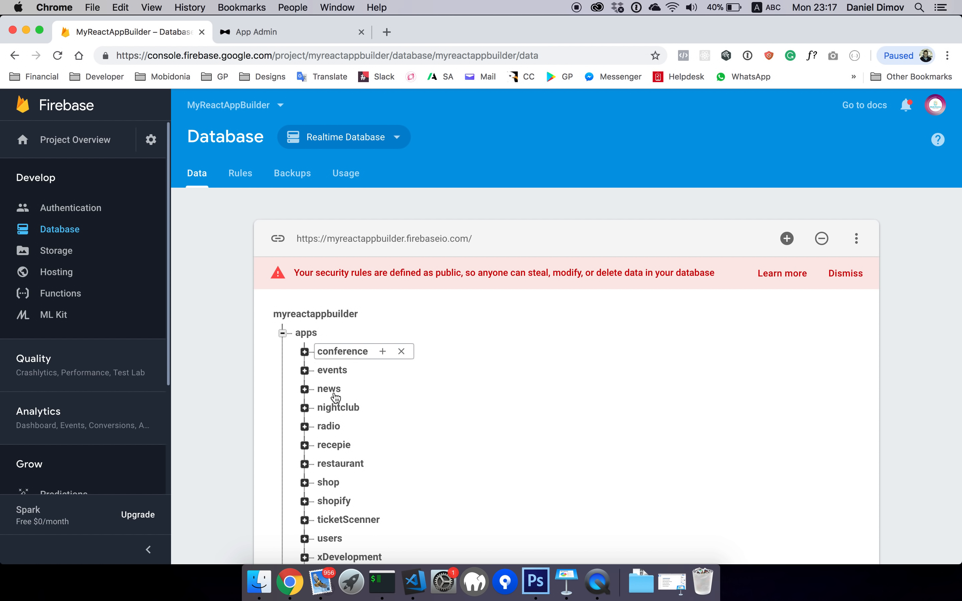
pyautogui.click(283, 333)
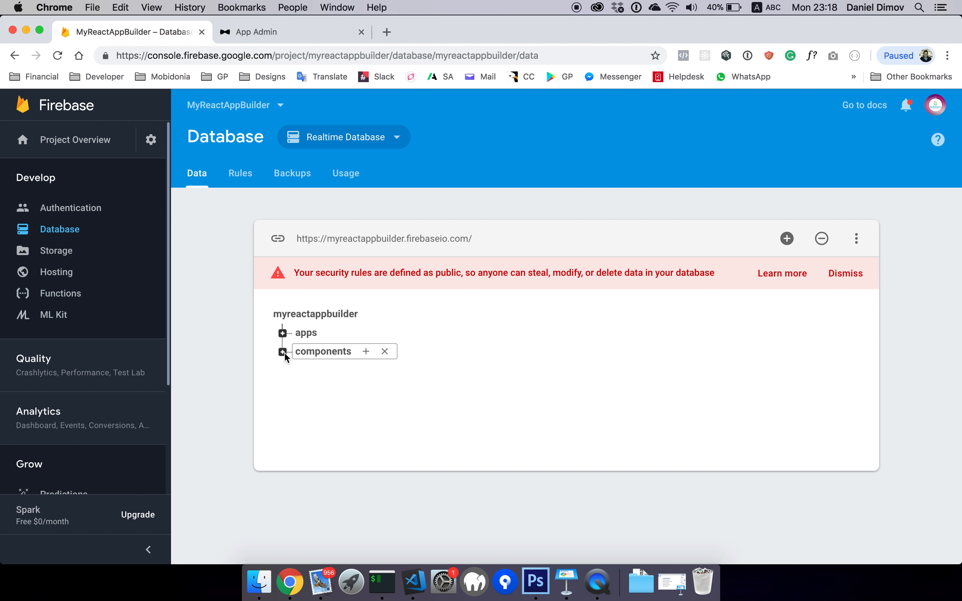
pyautogui.click(253, 38)
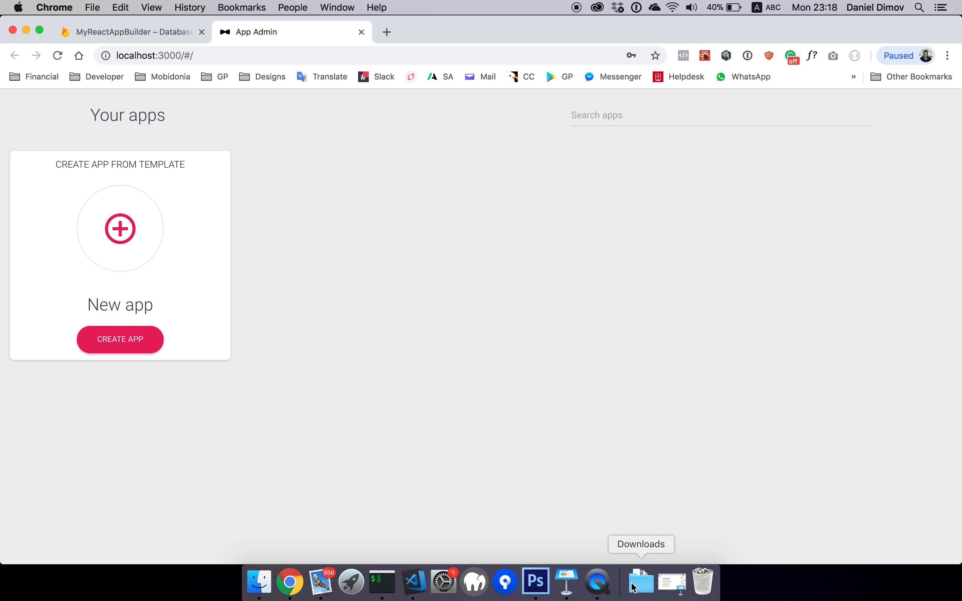
pyautogui.click(671, 583)
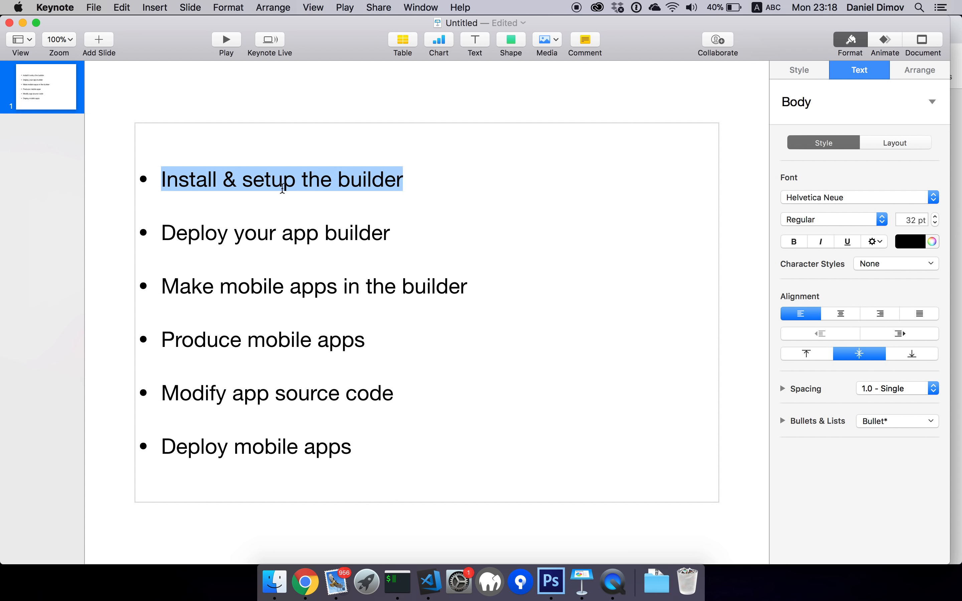
pyautogui.click(283, 188)
pyautogui.moveTo(405, 179); pyautogui.dragTo(168, 178)
pyautogui.click(162, 175)
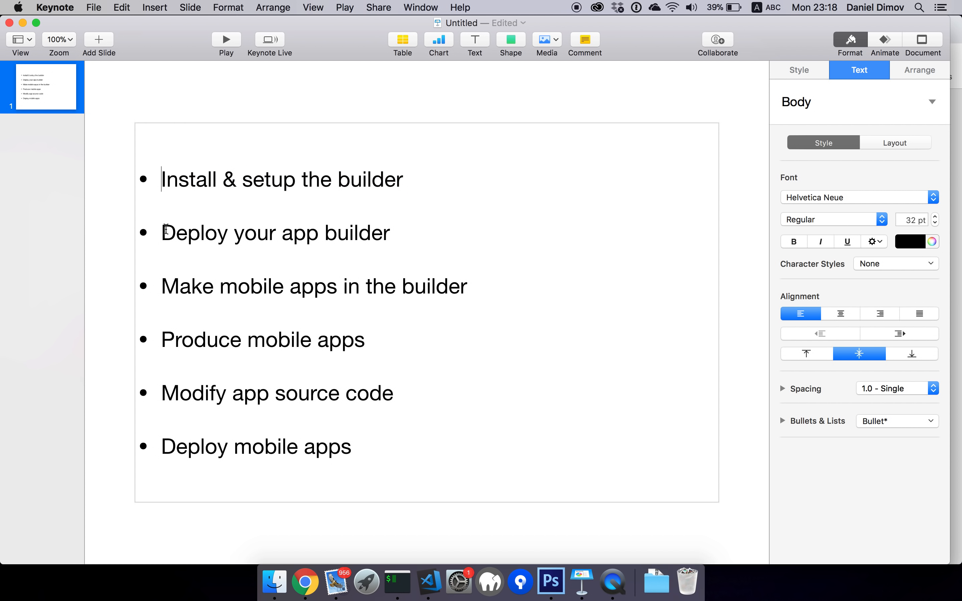
pyautogui.moveTo(166, 230); pyautogui.dragTo(402, 235)
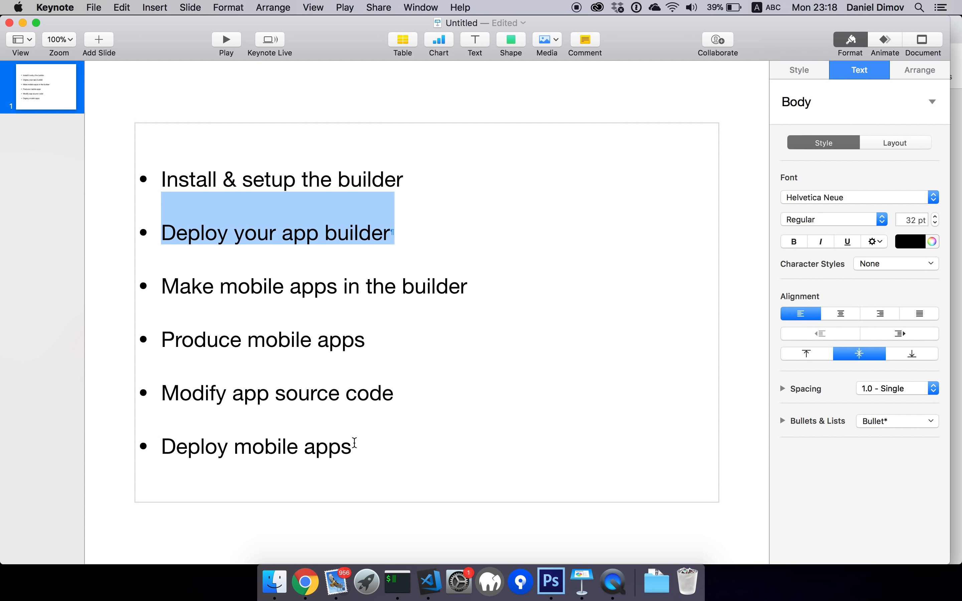
pyautogui.click(305, 593)
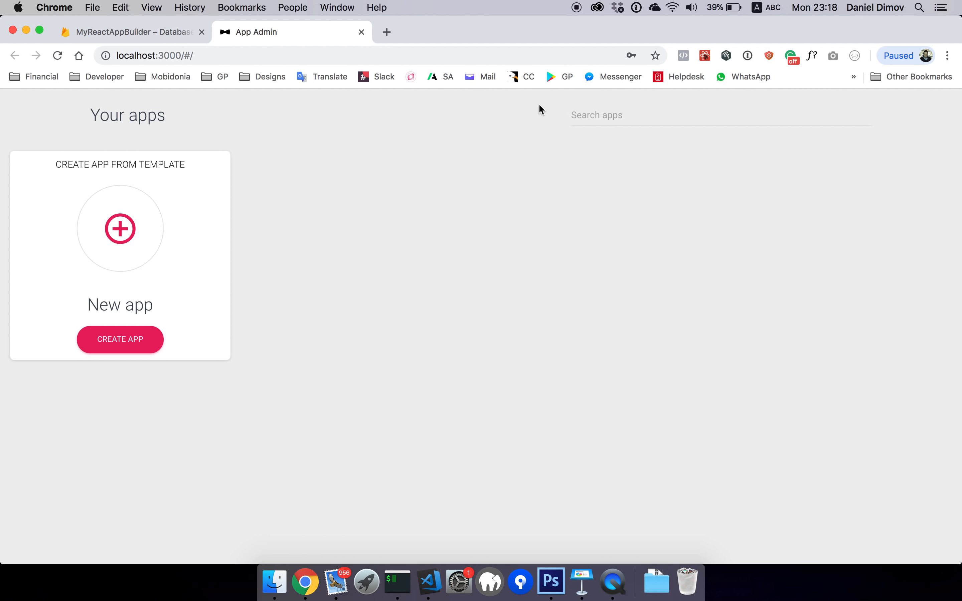